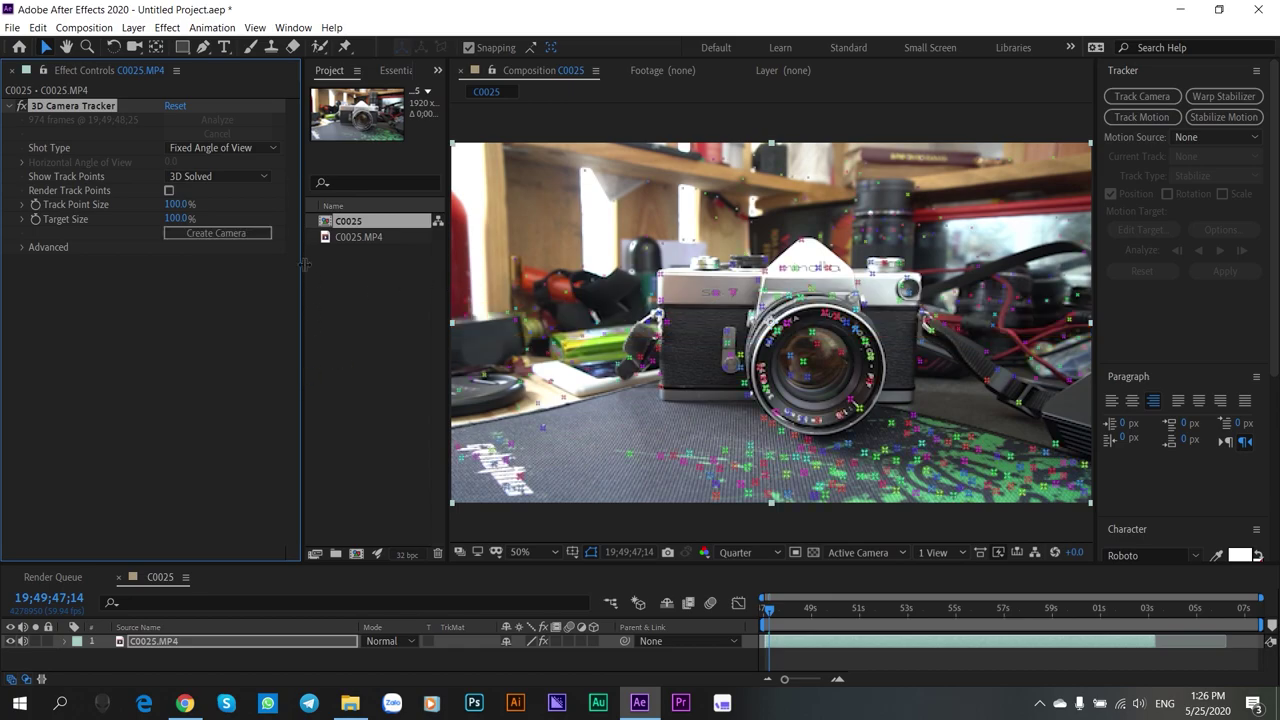
- Create a shape layer and draw a rectangle over the left part of the camera body
click(131, 28)
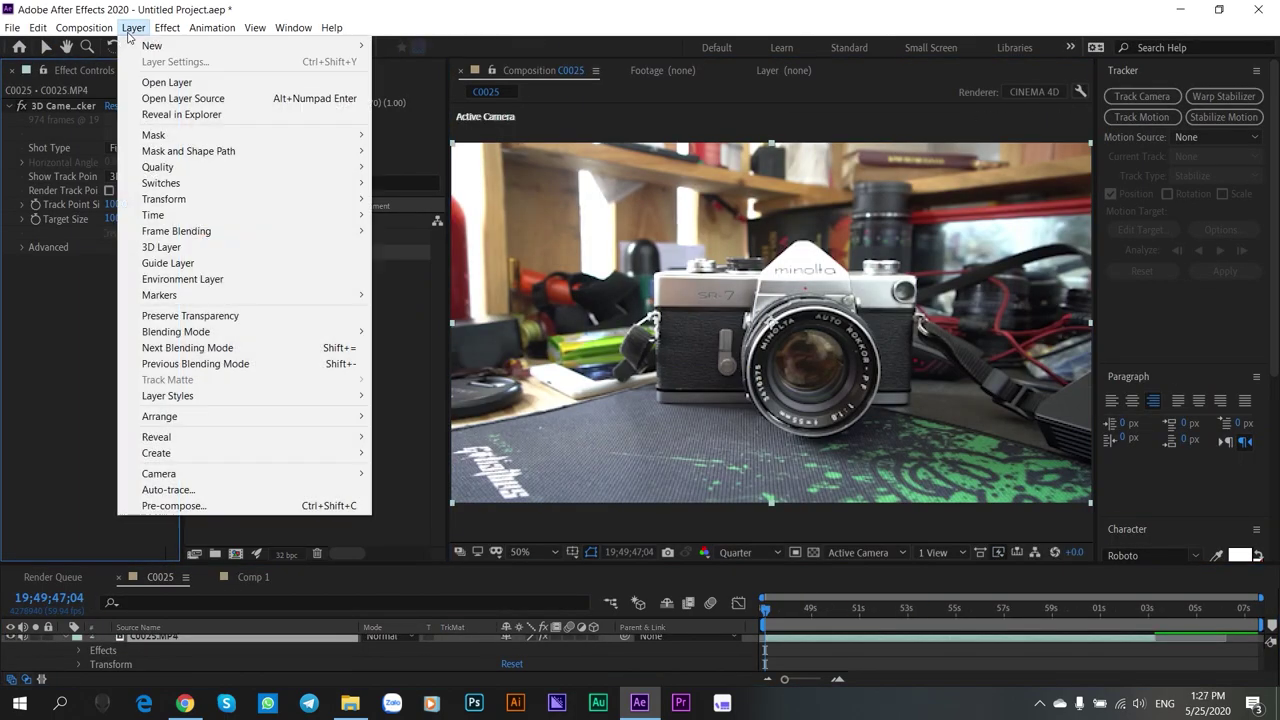
mouse_move(152, 46)
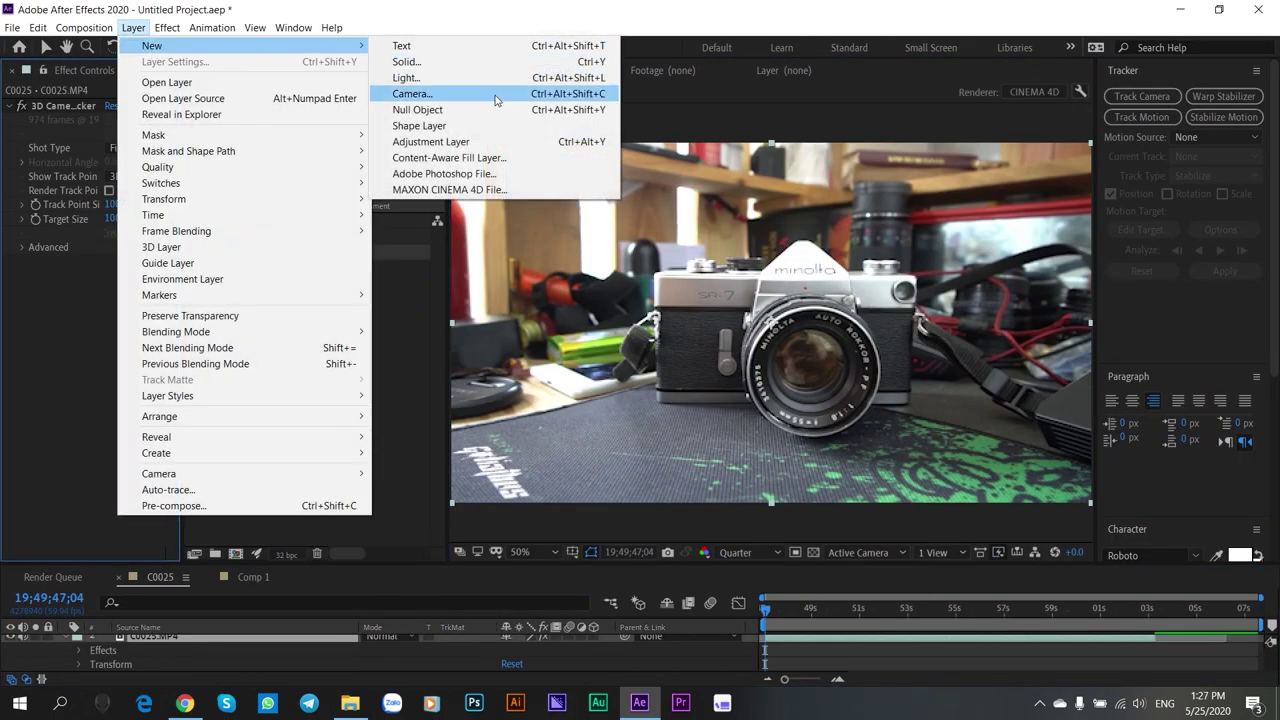
click(496, 125)
mouse_move(657, 277)
mouse_down()
mouse_move(746, 365)
mouse_move(746, 404)
mouse_up()
- Move the rectangle beside the camera body so its right edge meets the camera's left side
click(46, 47)
drag(672, 367, 616, 404)
key(ctrl+z)
scroll(792, 659, up, 1)
click(792, 659)
drag(194, 656, 195, 636)
drag(702, 345, 615, 342)
click(700, 350)
- Set Shape Layer 1's anchor point to -79.0, 56.0 at its right edge and reposition the rectangle to 620.0, 596.0
click(65, 641)
click(65, 641)
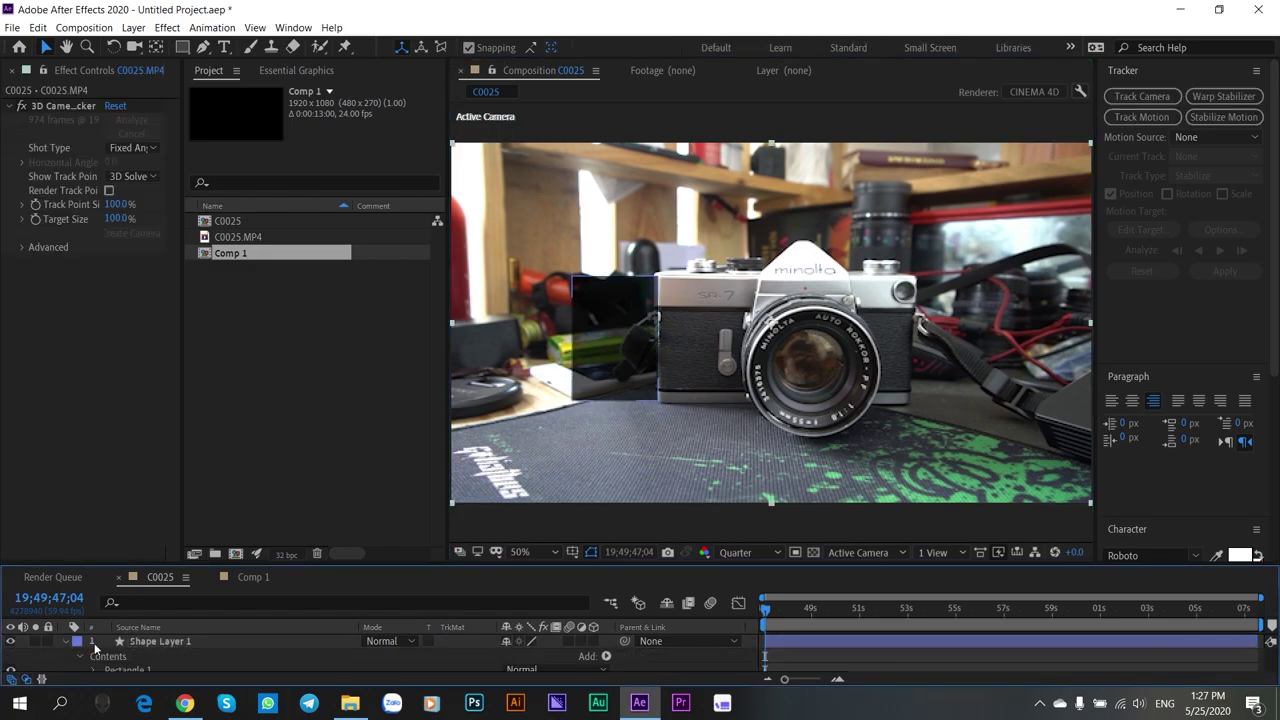
drag(152, 564, 152, 476)
click(65, 624)
click(92, 582)
click(80, 653)
scroll(82, 655, down, 1)
click(642, 302)
scroll(806, 610, up, 1)
click(812, 553)
scroll(520, 636, down, 1)
drag(509, 625, 601, 601)
drag(651, 296, 624, 317)
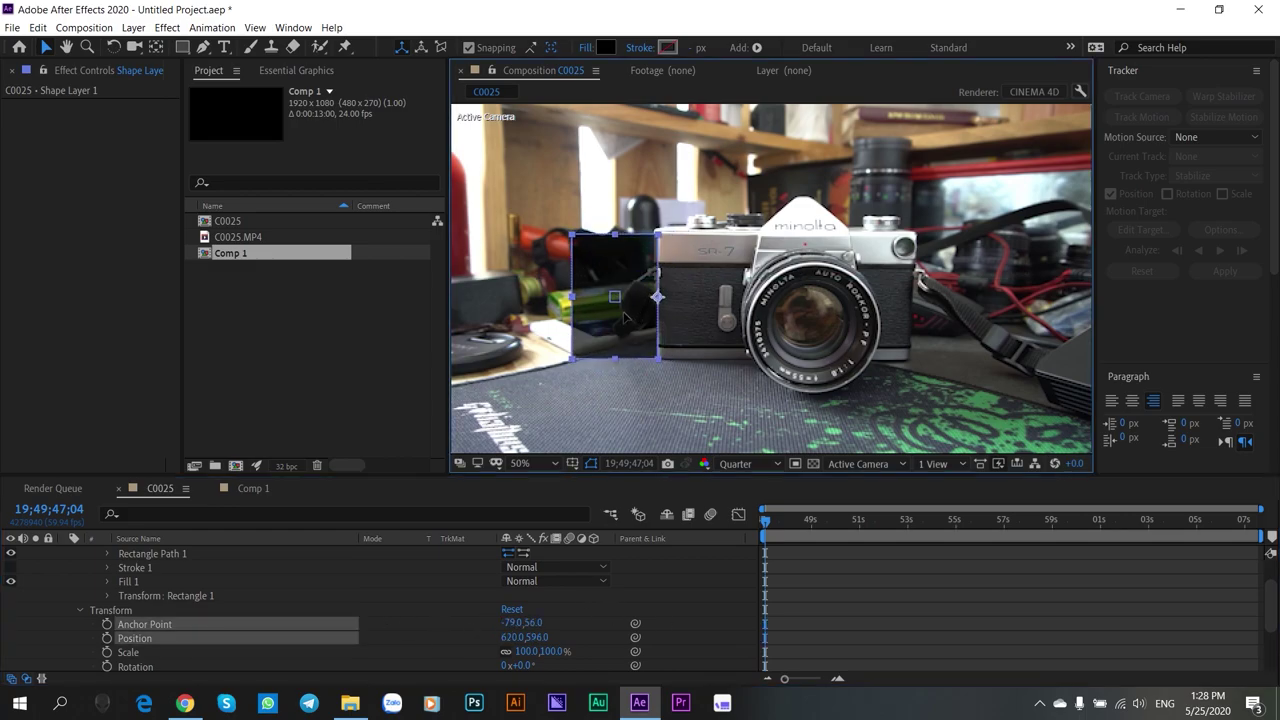
click(634, 384)
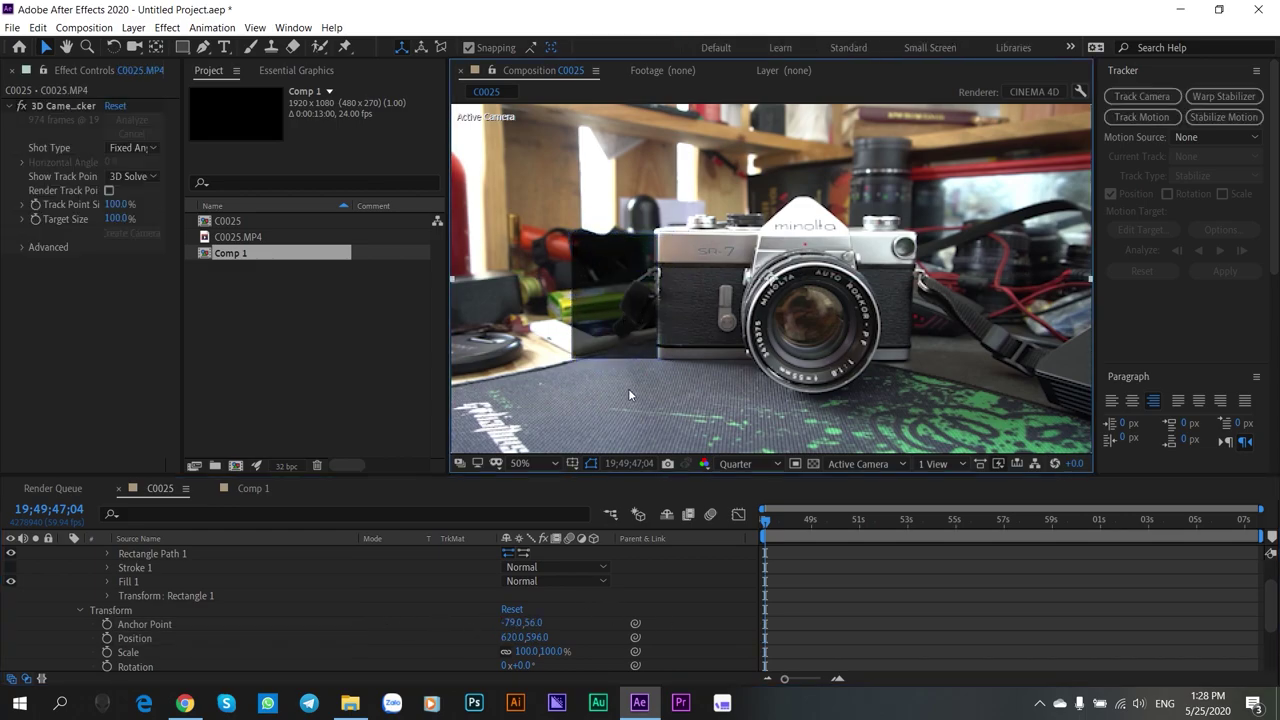
- Animate the rectangle's horizontal scale from 0% at 19;49;47;04 to 169% at 19;49;47;37 and preview the result
drag(525, 651, 437, 654)
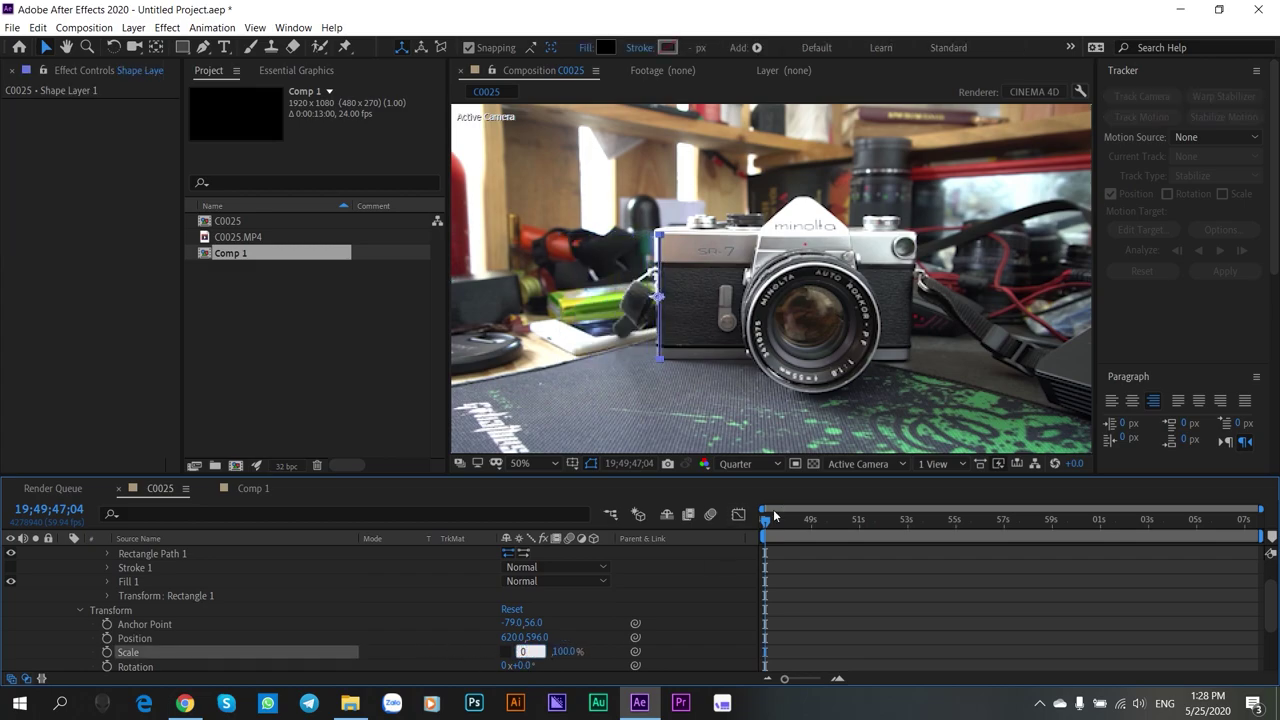
click(107, 652)
drag(765, 522, 778, 522)
drag(524, 652, 643, 624)
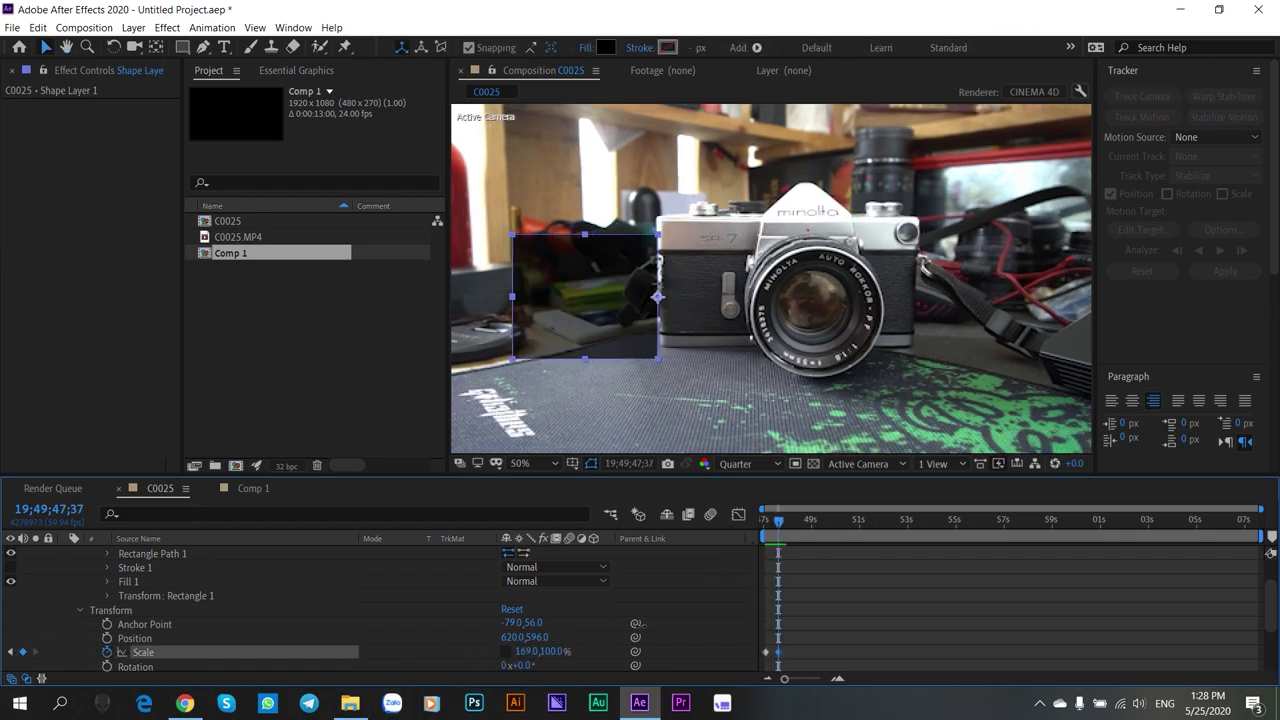
mouse_move(779, 522)
mouse_down()
mouse_move(762, 520)
mouse_move(783, 516)
mouse_up()
key(space)
click(768, 521)
key(space)
- Add a text layer over the rectangle reading "Dây là cái máy chụp hình bằng film mình mua dc ở chợ đồ cũ có 500k thoi hehe"
scroll(246, 596, up, 2)
click(246, 554)
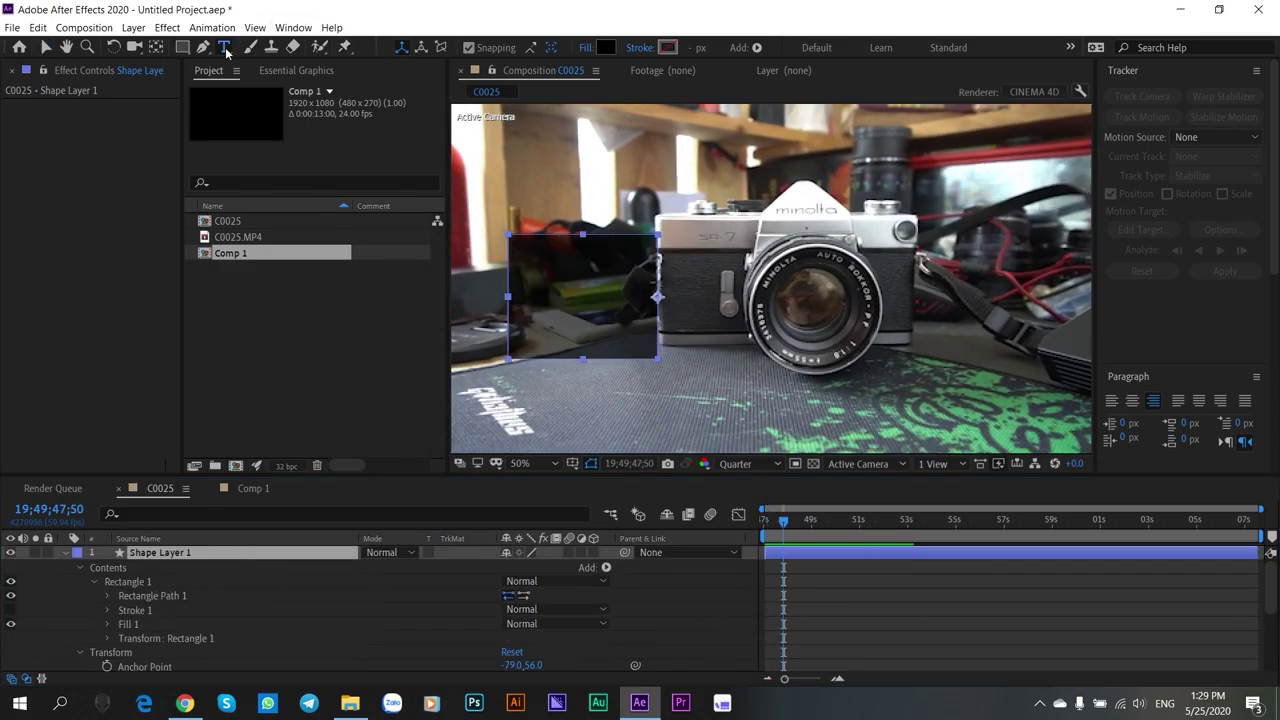
click(224, 48)
click(557, 274)
text(Dây la)
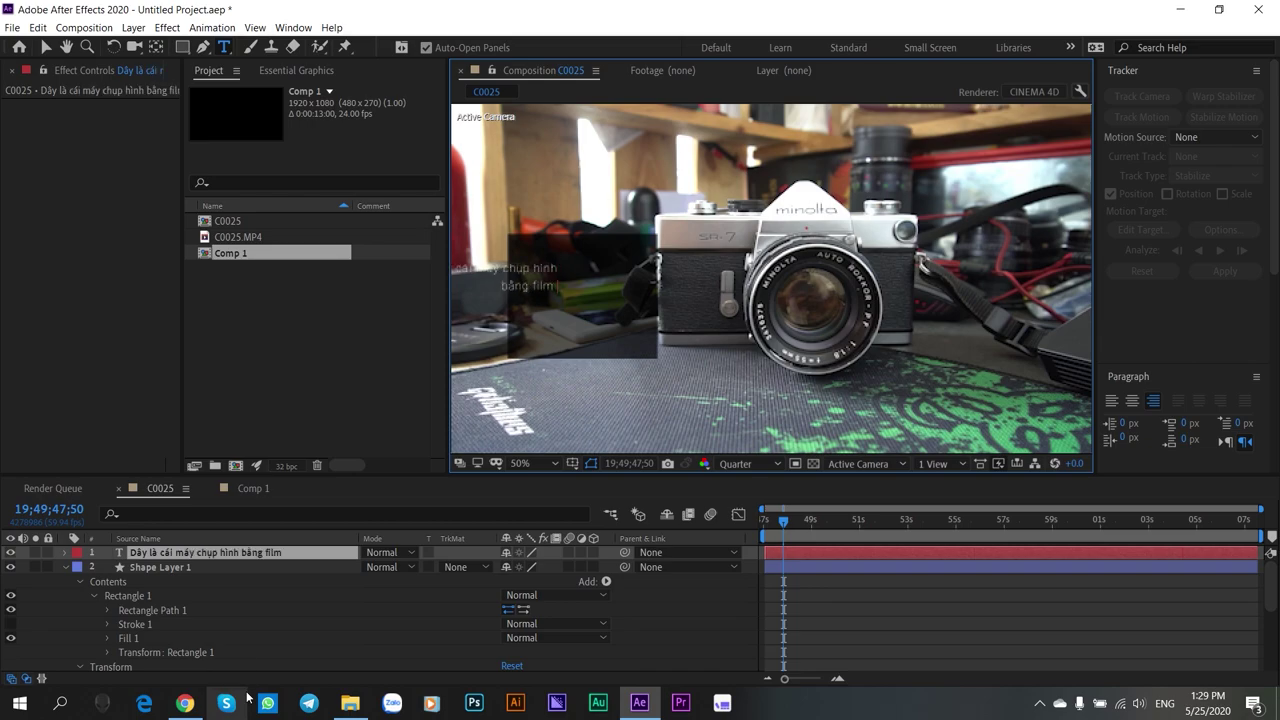
text(đồ cũ có 500k thoi hehe)
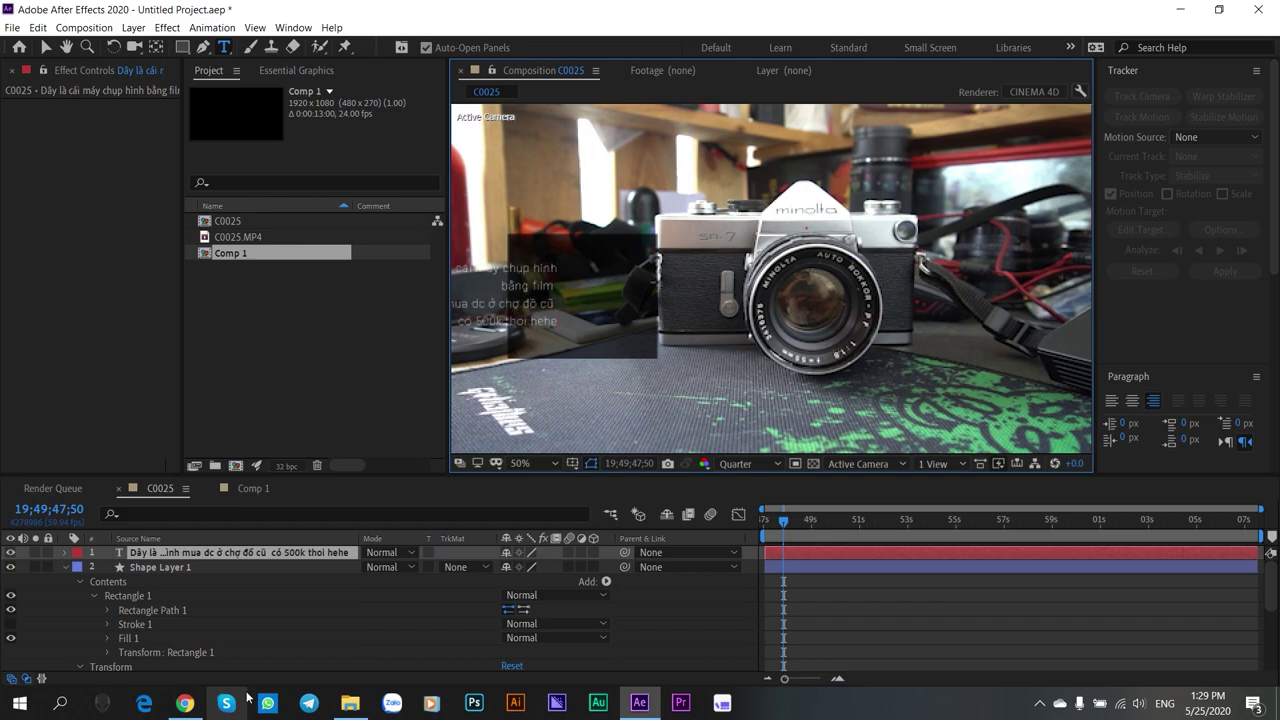
- Position the text inside the dark rectangle and set its font style to Bold Condensed
click(45, 47)
drag(533, 292, 629, 290)
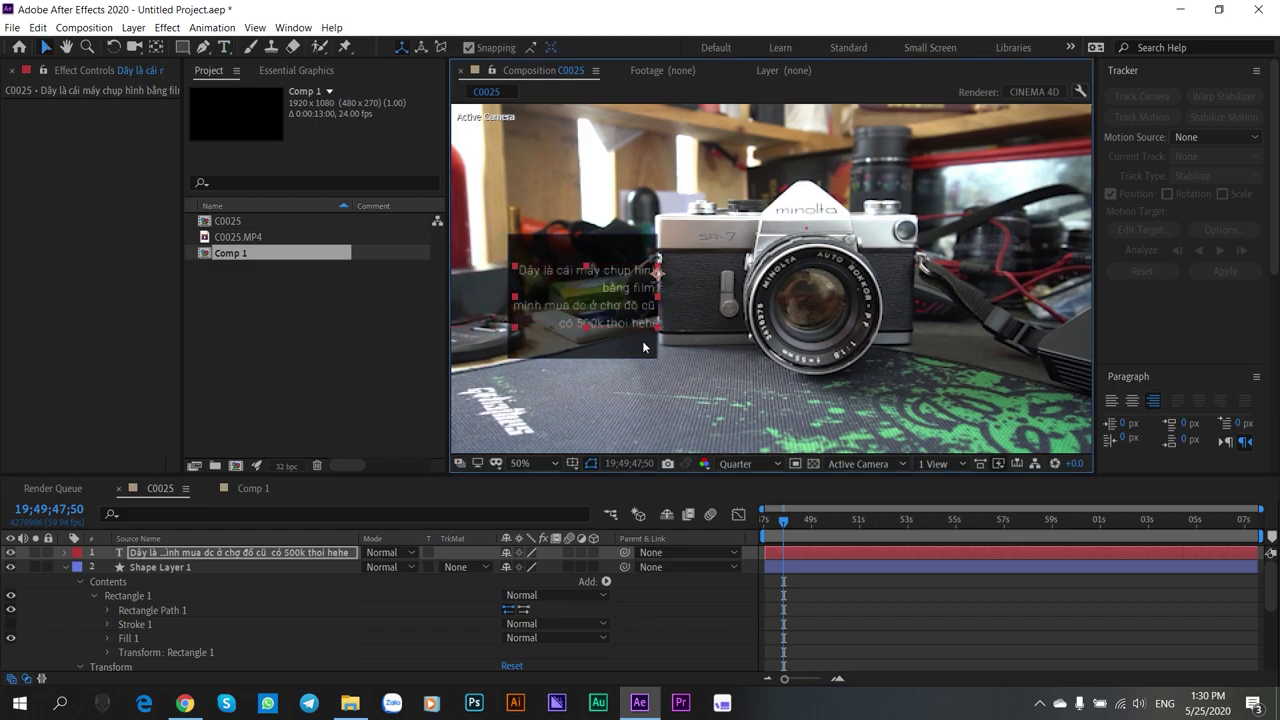
scroll(1126, 428, down, 5)
click(1195, 196)
click(1166, 233)
click(591, 315)
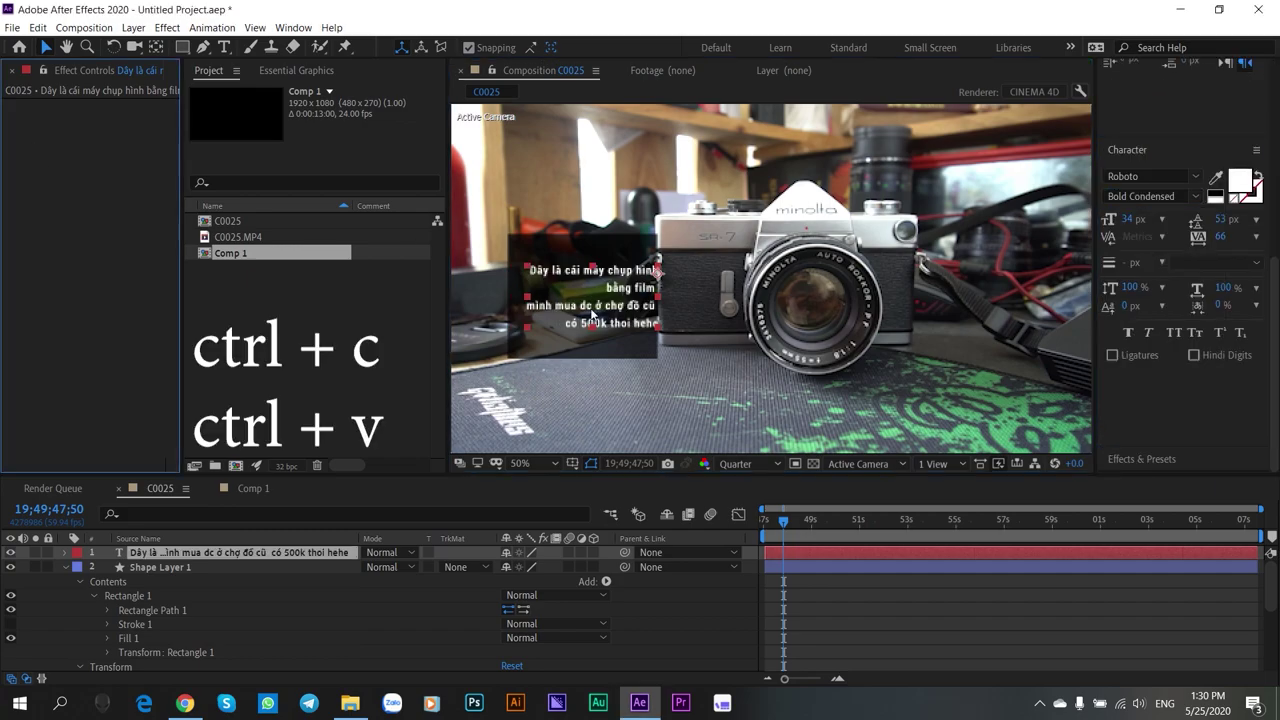
click(400, 365)
click(746, 627)
drag(606, 337, 598, 337)
- Set the composition preview resolution to Full and play the rectangle's animation from 19;49;47;04
click(748, 464)
click(728, 492)
click(400, 365)
click(609, 309)
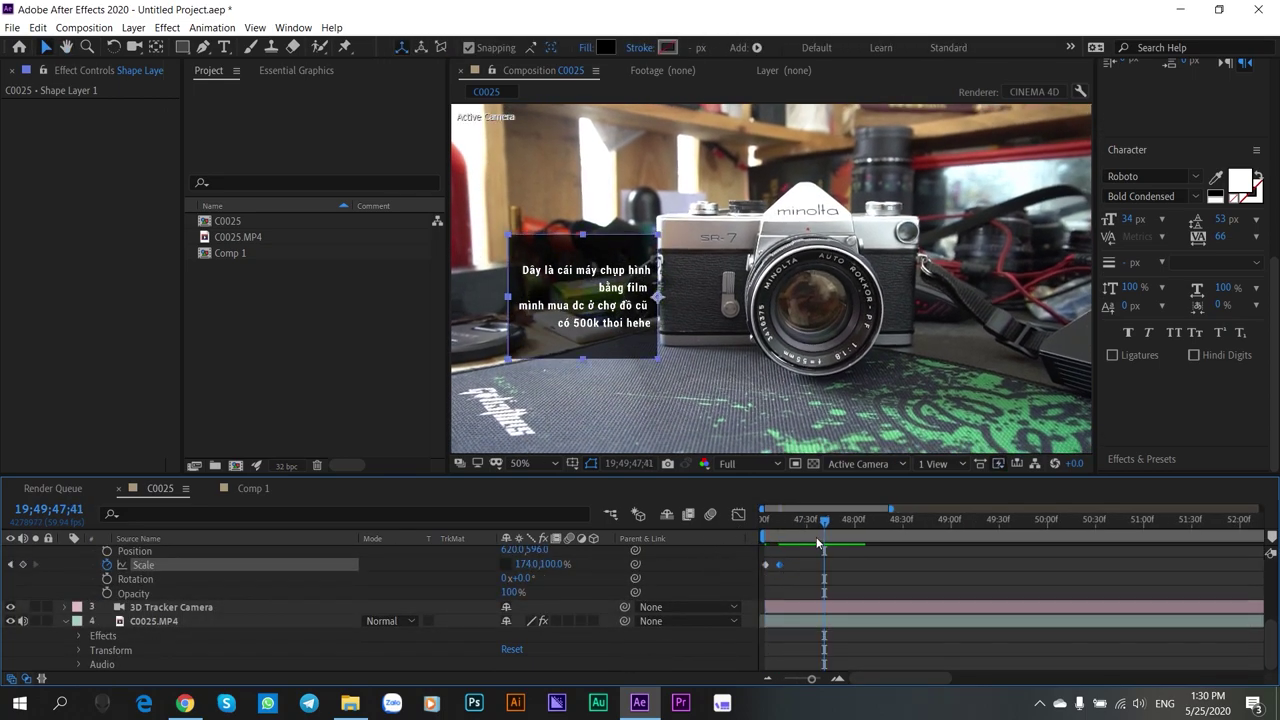
drag(796, 524, 752, 534)
key(space)
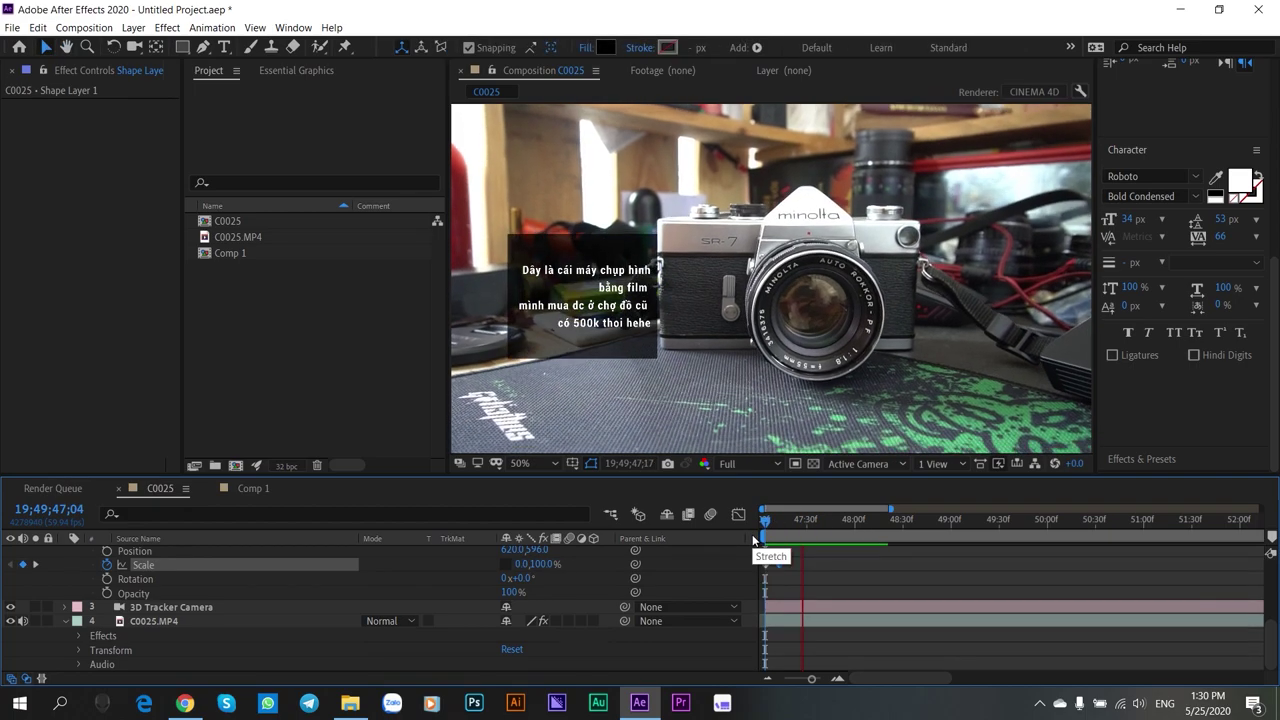
key(space)
- Duplicate Shape Layer 1 and start the white-filled copy at 19;49;47;07
click(771, 527)
scroll(830, 577, up, 3)
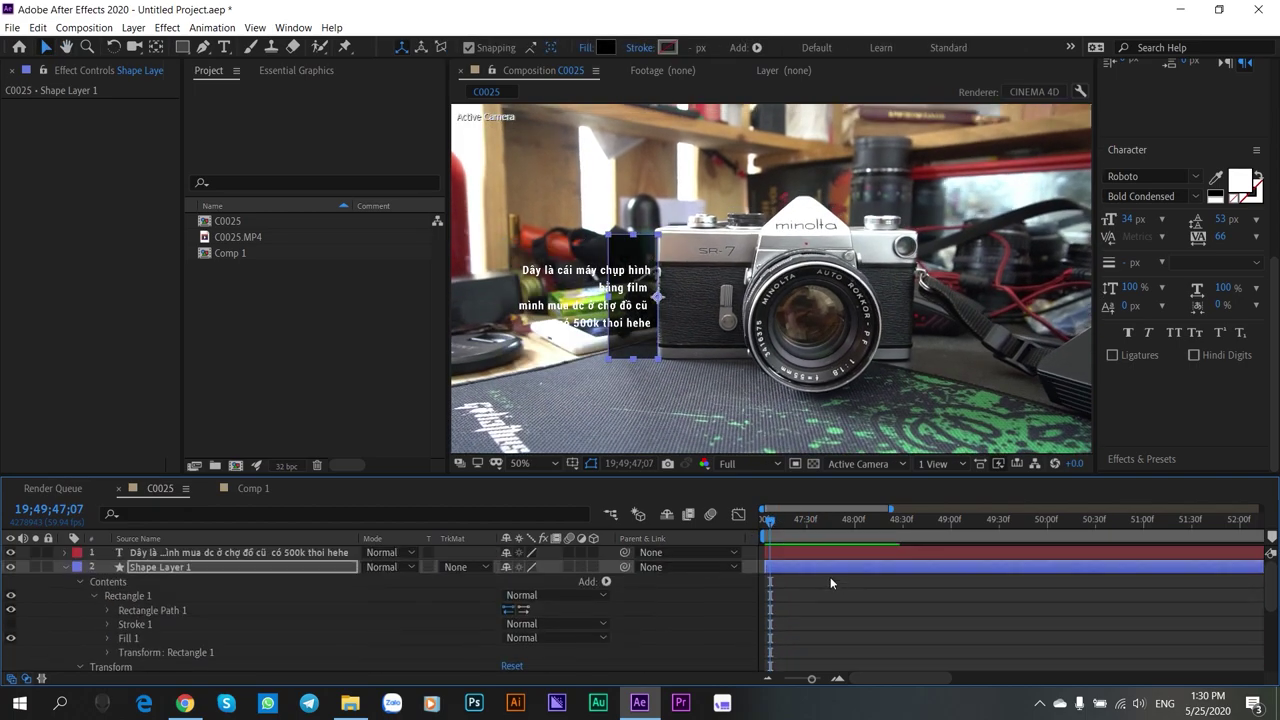
click(810, 570)
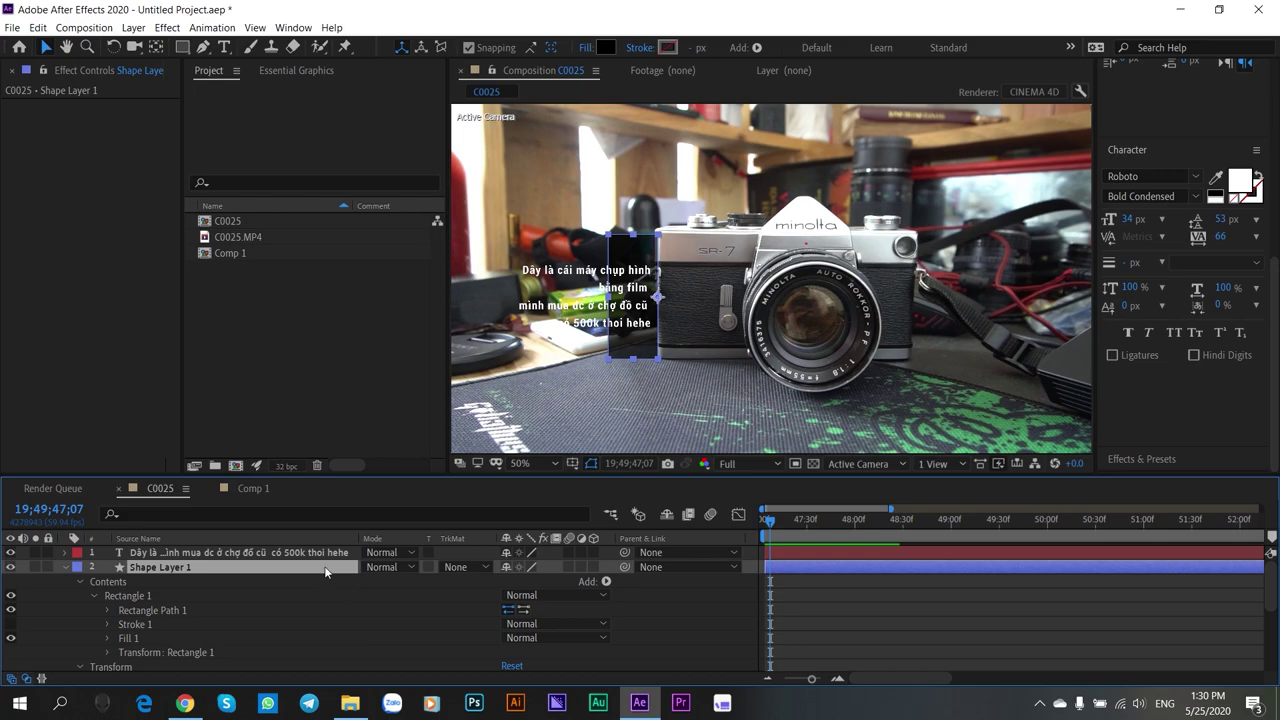
key(ctrl+d)
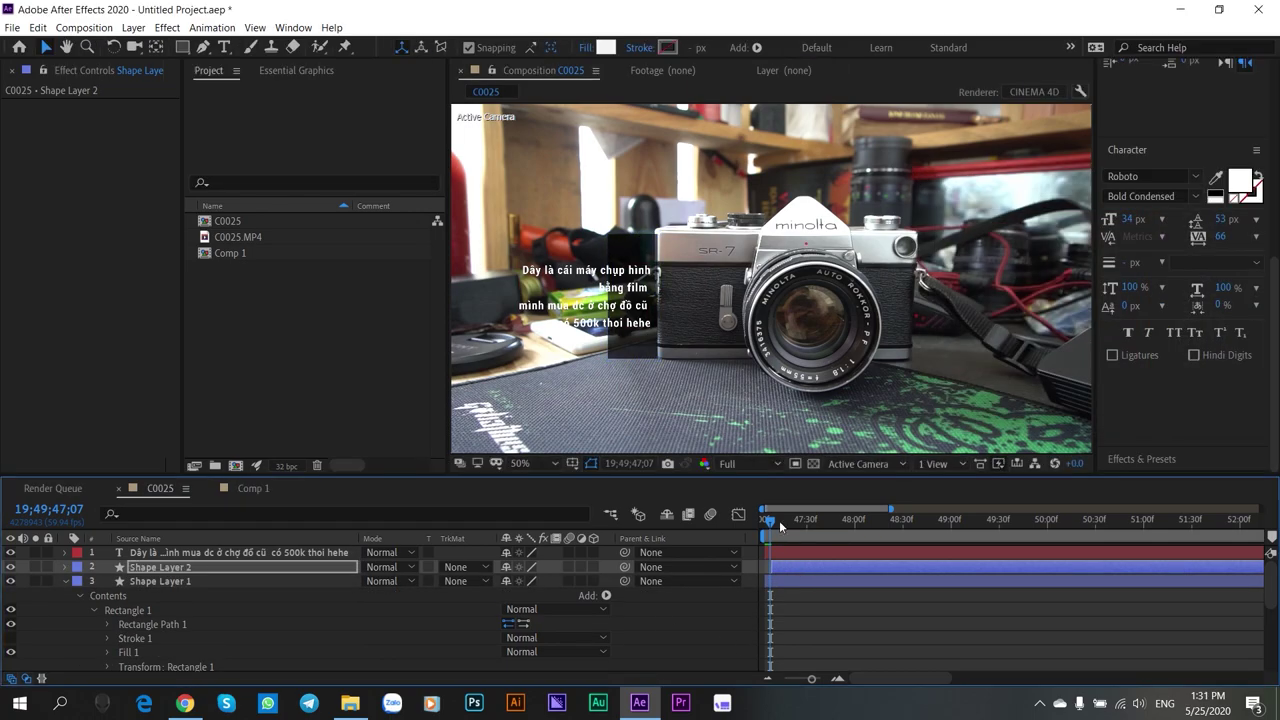
drag(779, 520, 767, 520)
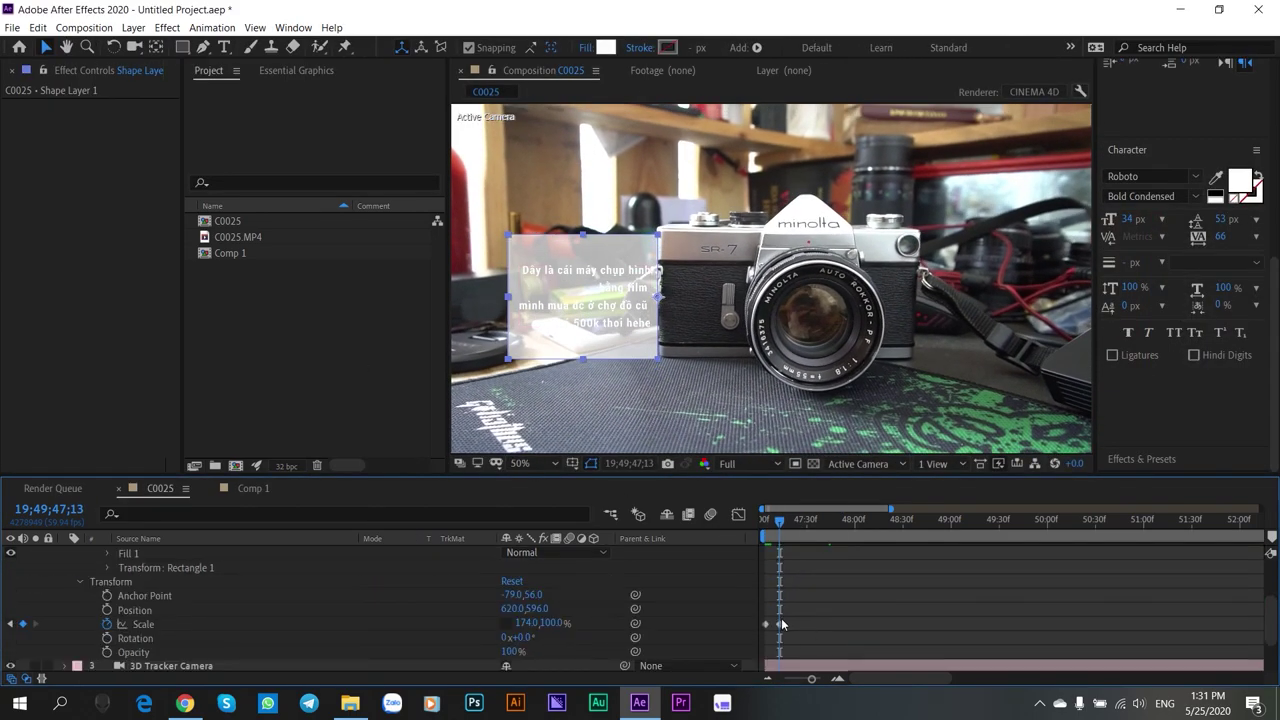
- Set Shape Layer 1's second scale keyframe to 206% horizontally and shift that keyframe slightly earlier
click(524, 623)
text(0,100.0)
key(Return)
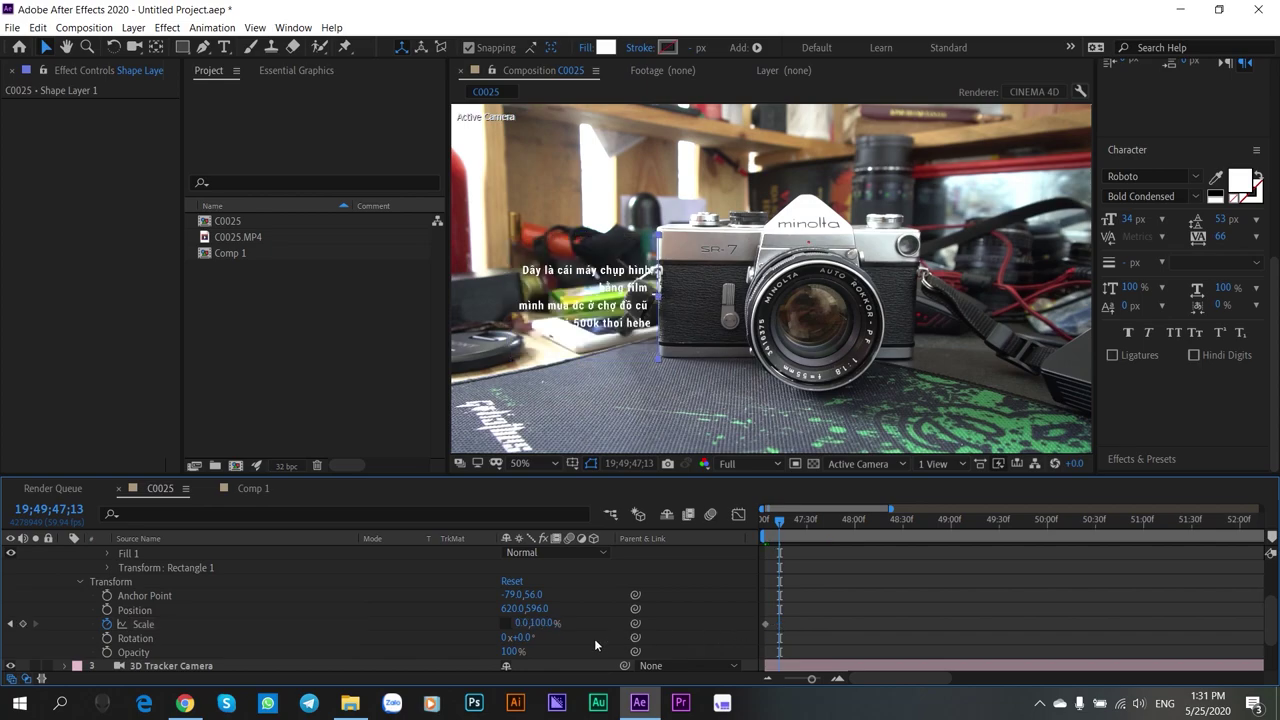
drag(524, 626, 670, 600)
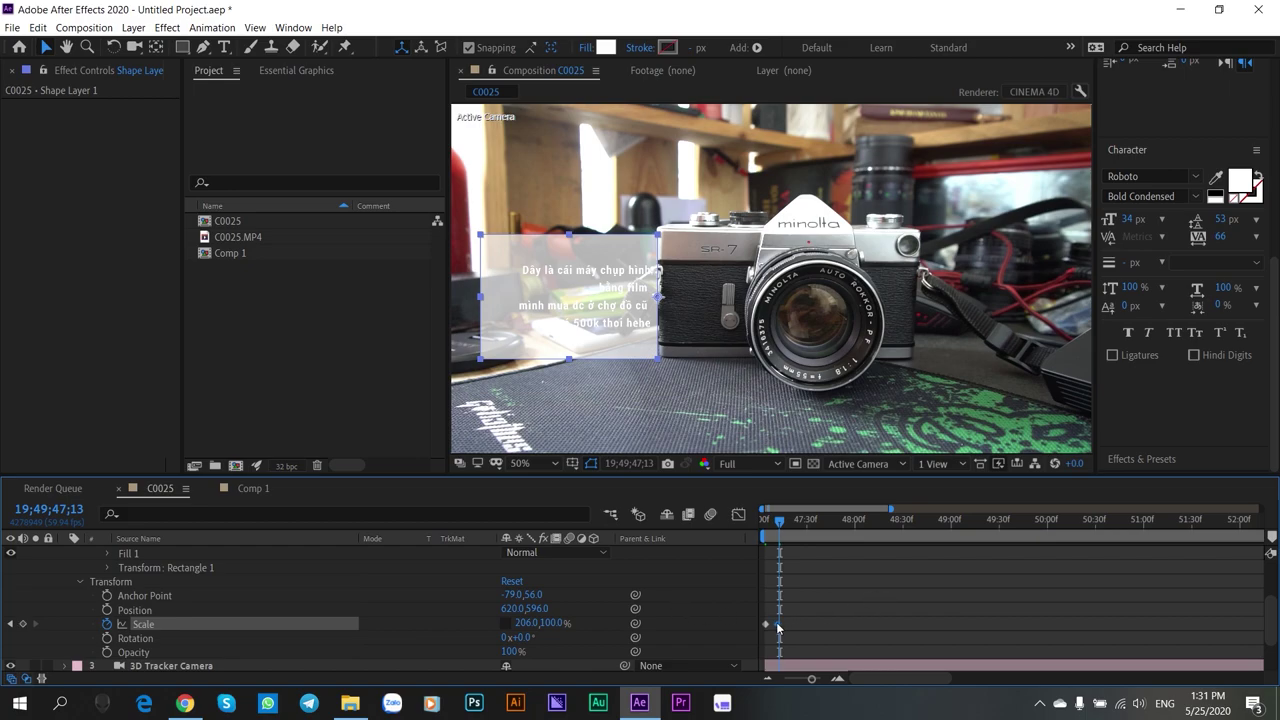
drag(777, 623, 775, 624)
- Add a third scale keyframe at 178% horizontally, spread the last keyframes to slow the motion, and preview it
drag(780, 521, 786, 521)
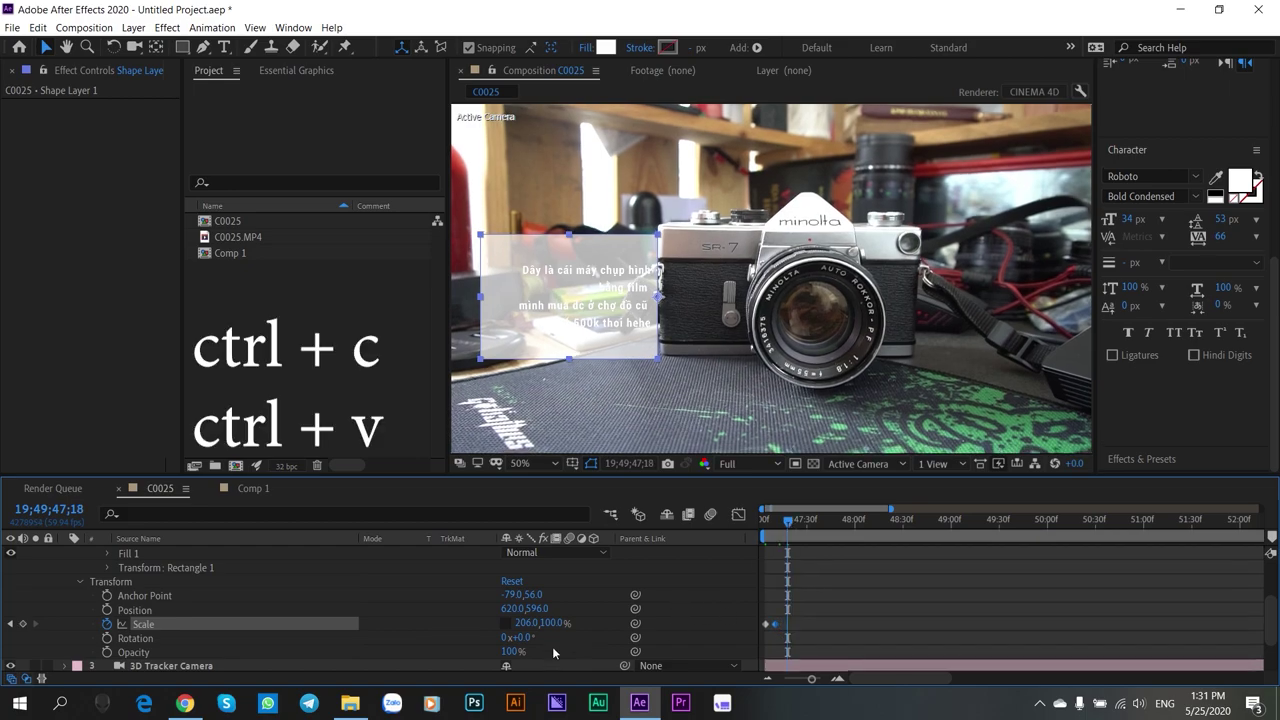
key(ctrl+v)
key(space)
key(space)
drag(775, 624, 812, 627)
key(space)
key(space)
key(space)
- Apply Easy Ease to Shape Layer 1's three scale keyframes and preview the motion
right_click(812, 625)
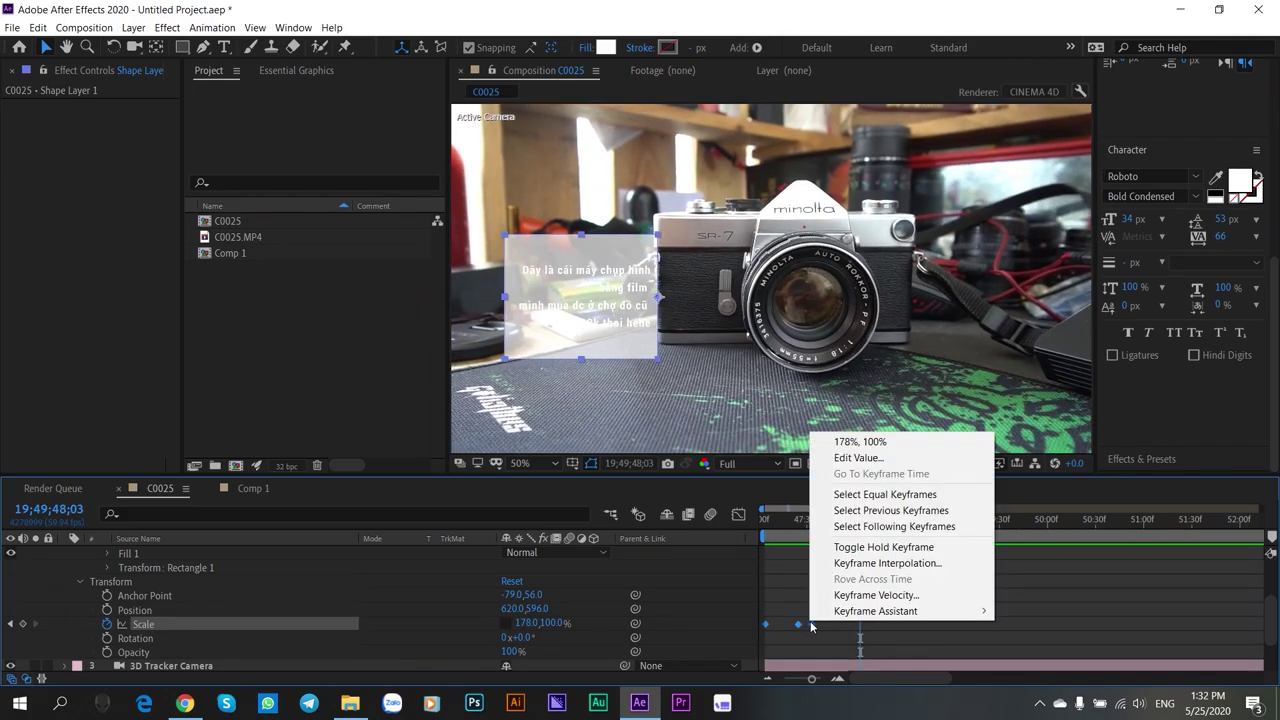
mouse_move(920, 611)
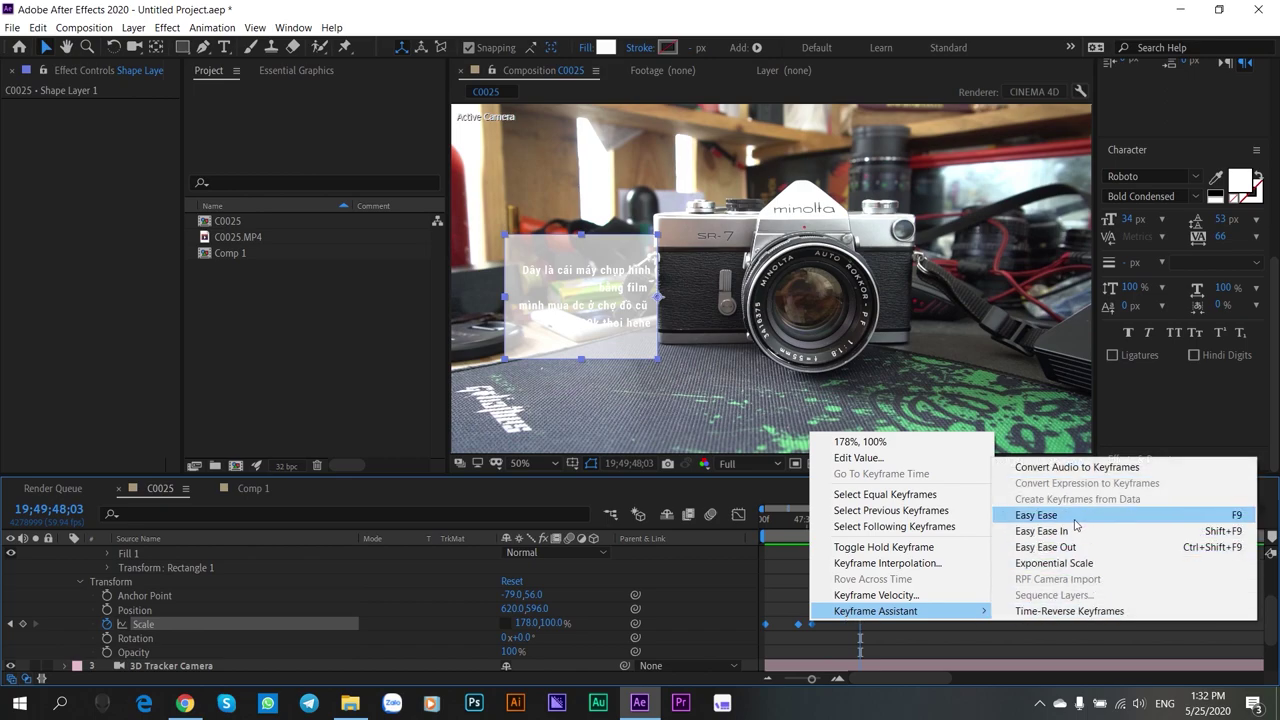
click(1036, 515)
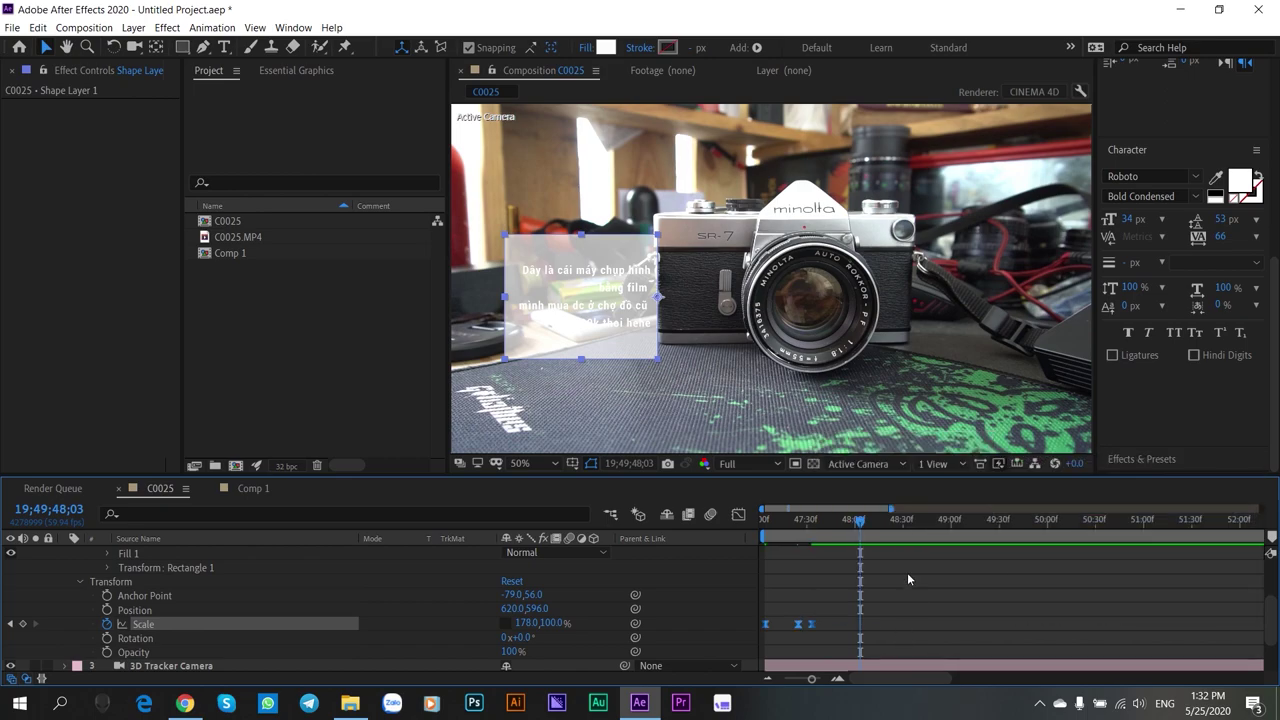
key(space)
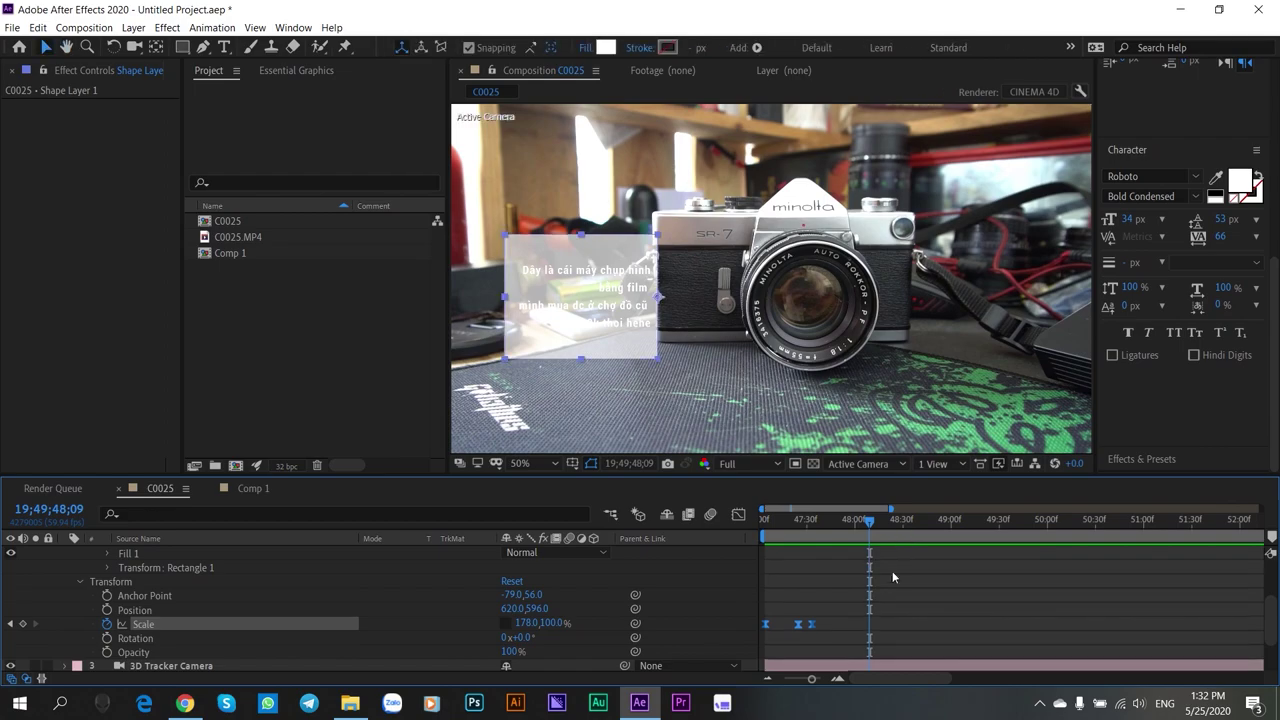
- Duplicate Shape Layer 1 and offset the copy slightly later in time
scroll(885, 575, up, 3)
click(839, 567)
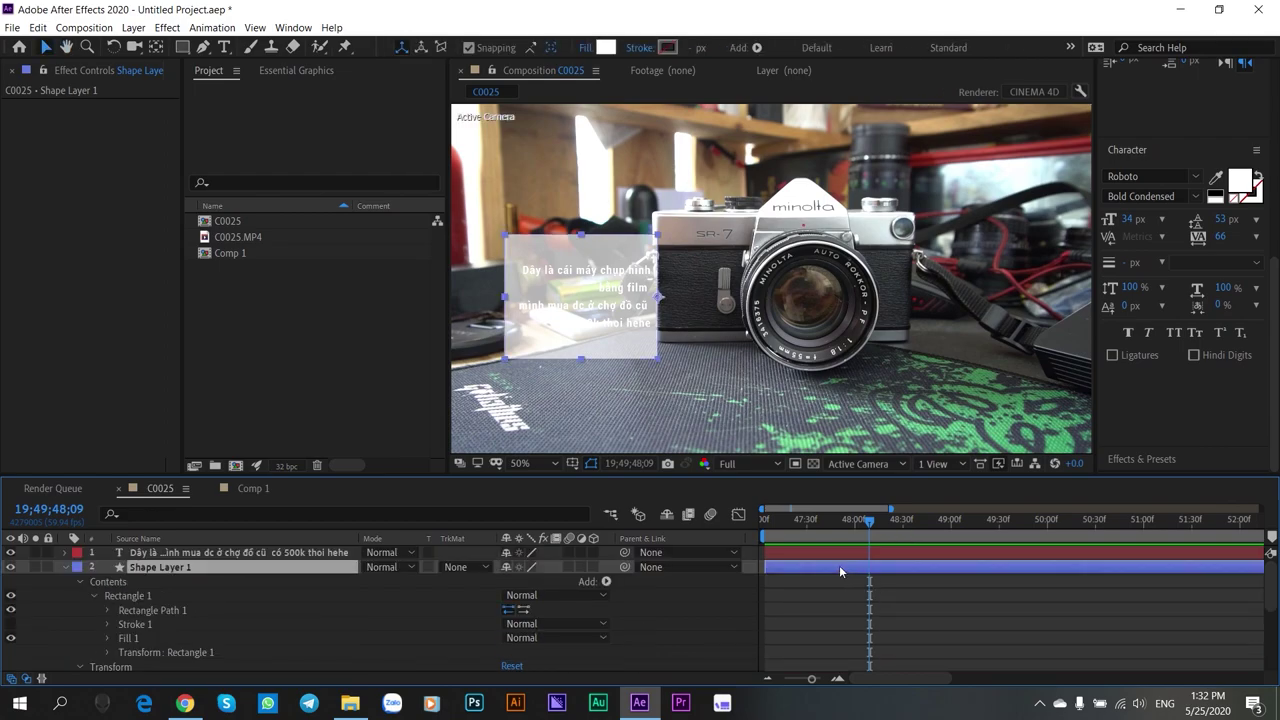
key(ctrl+d)
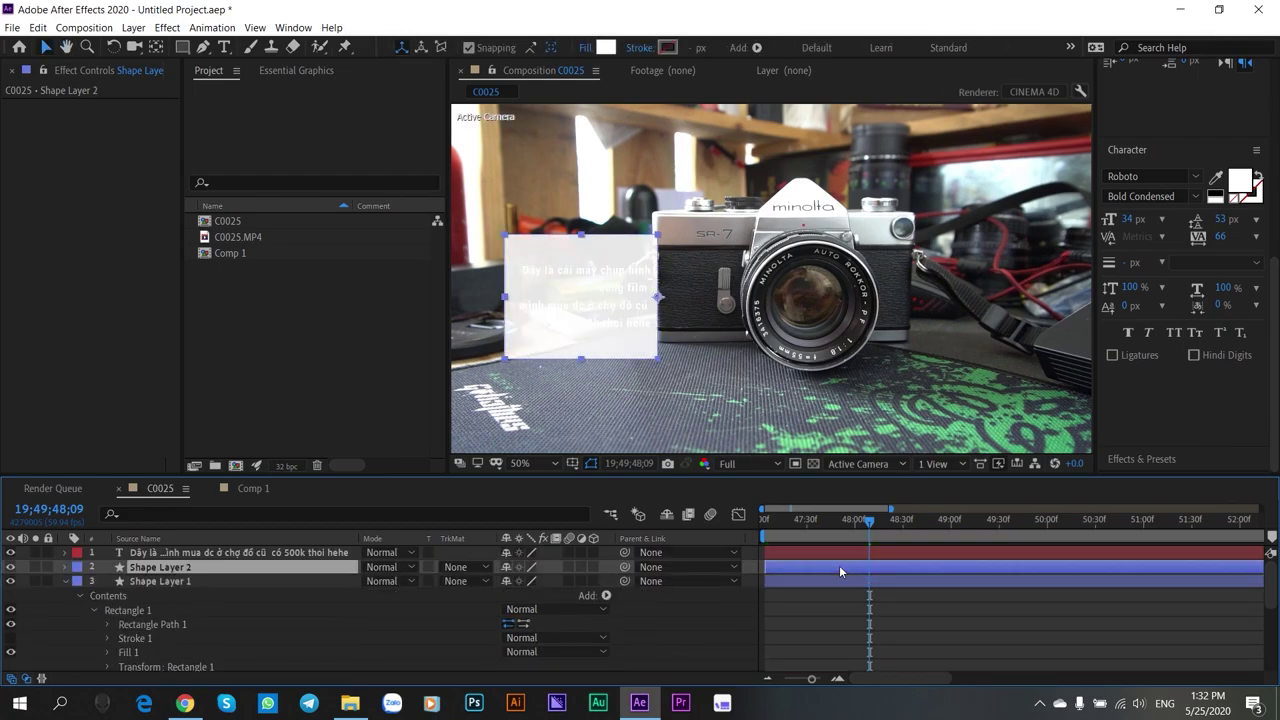
drag(839, 565, 850, 565)
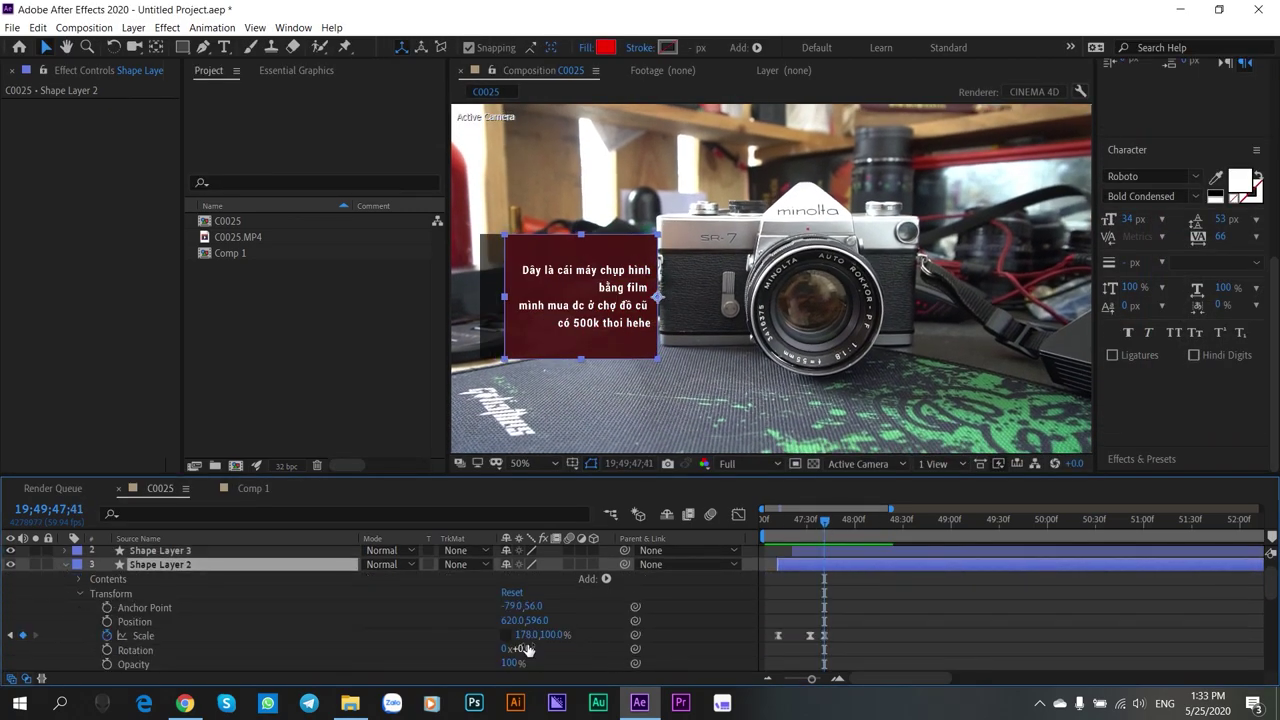
- Shift the last two scale keyframes of the red Shape Layer 2 earlier in time
drag(824, 521, 829, 521)
drag(840, 646, 802, 628)
drag(829, 521, 803, 521)
drag(824, 636, 804, 636)
drag(803, 521, 798, 521)
drag(803, 636, 797, 637)
- Add a scale keyframe of 0% horizontally to Shape Layer 2 at 19;49;47;32 and preview the layered animation
click(588, 665)
key(equal)
key(equal)
click(797, 637)
click(24, 636)
drag(798, 520, 848, 520)
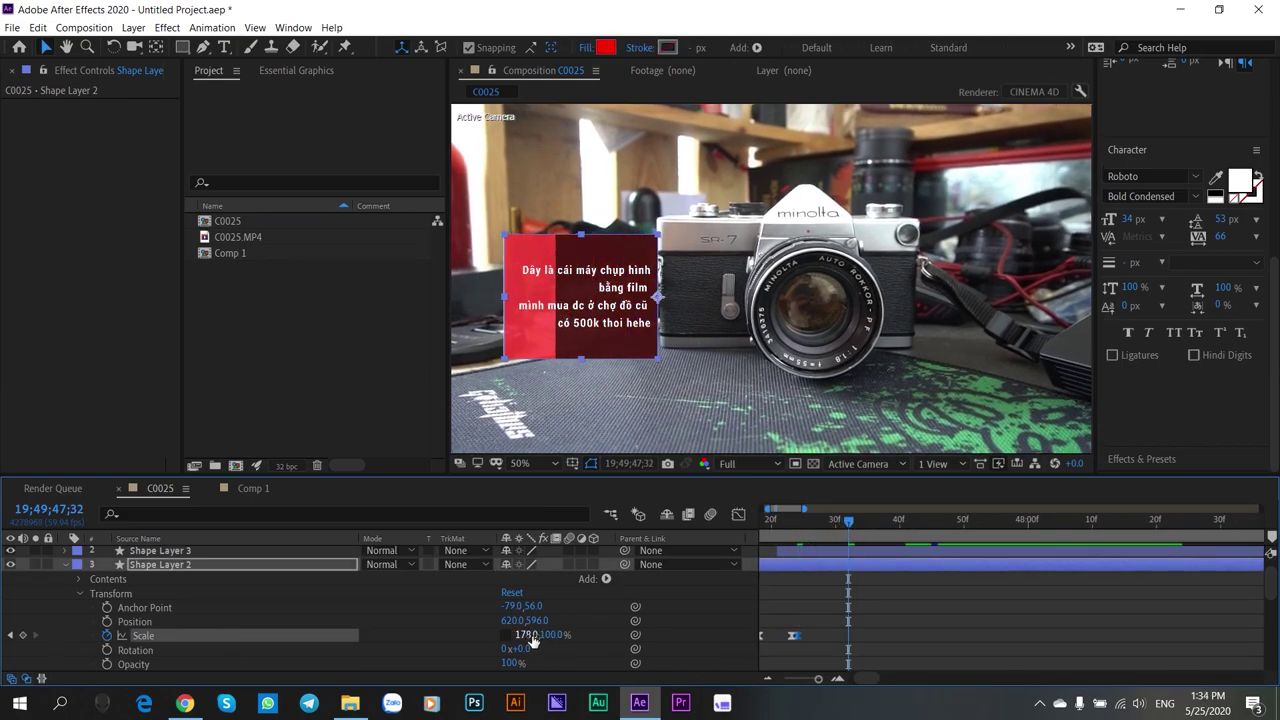
click(590, 625)
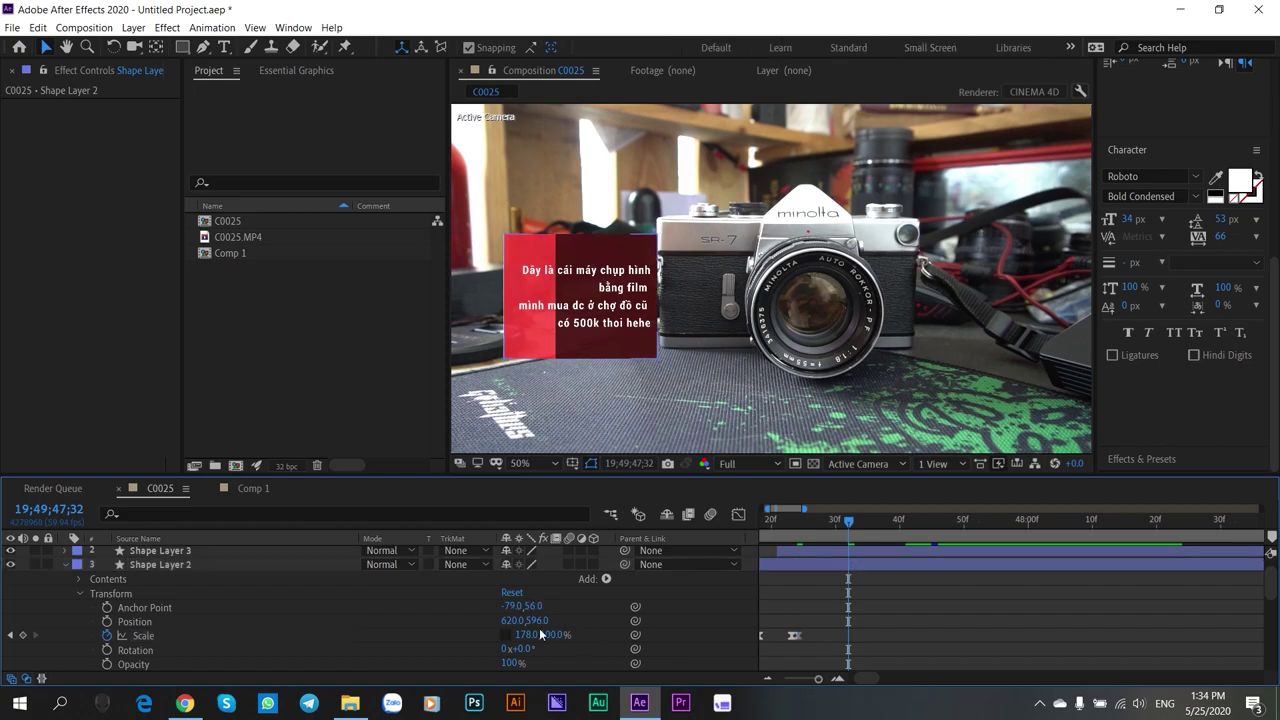
drag(525, 635, 368, 627)
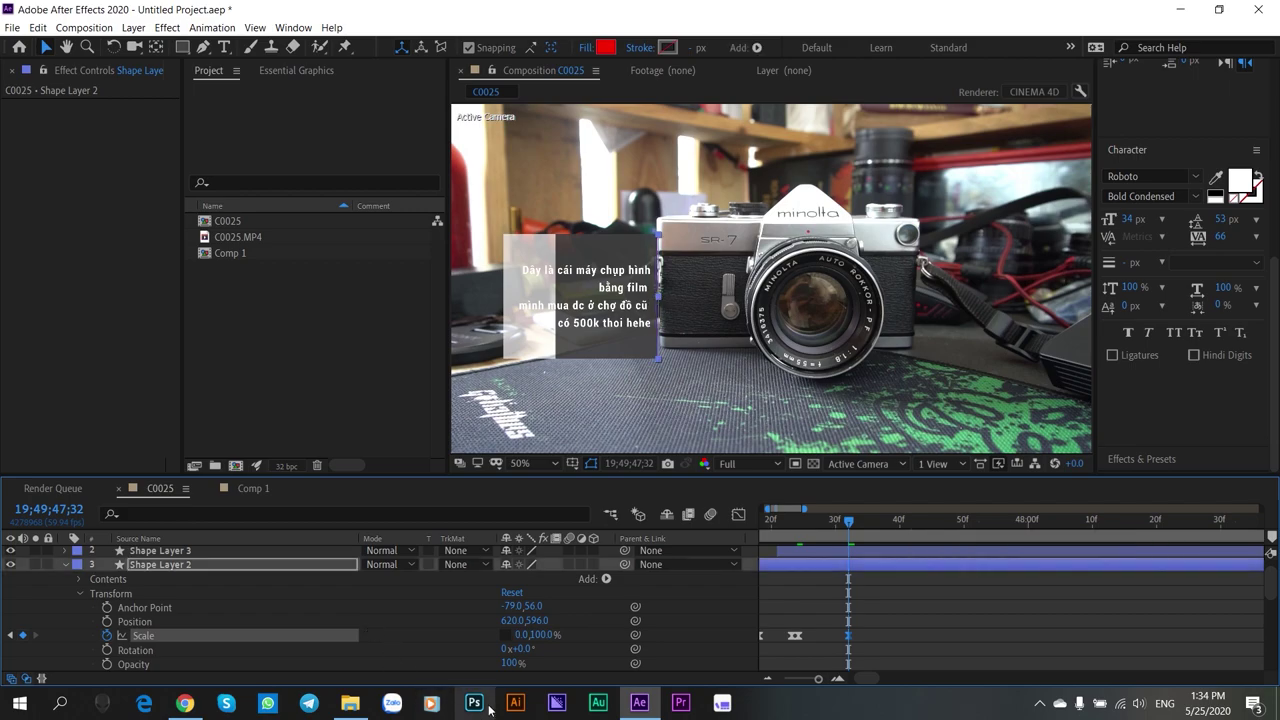
key(space)
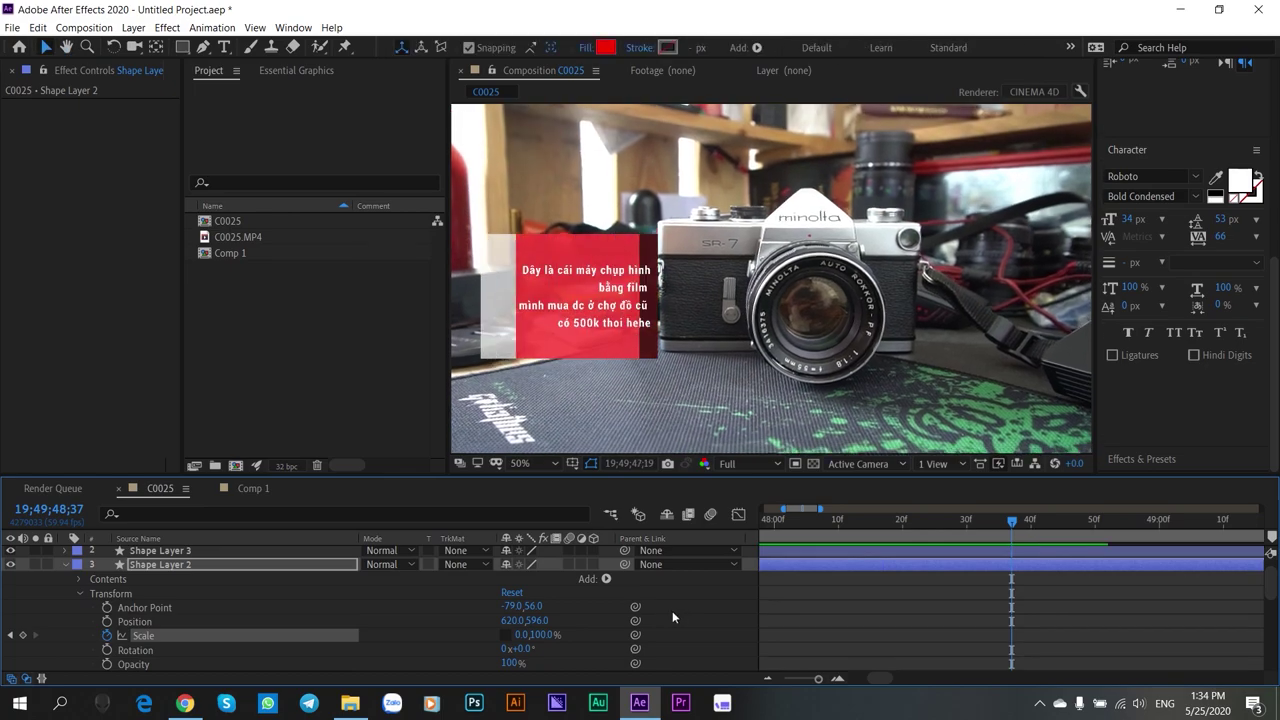
key(space)
- Select the camera description text layer and inspect its transform properties after the box animation has opened
scroll(665, 608, up, 1)
key(minus)
click(238, 552)
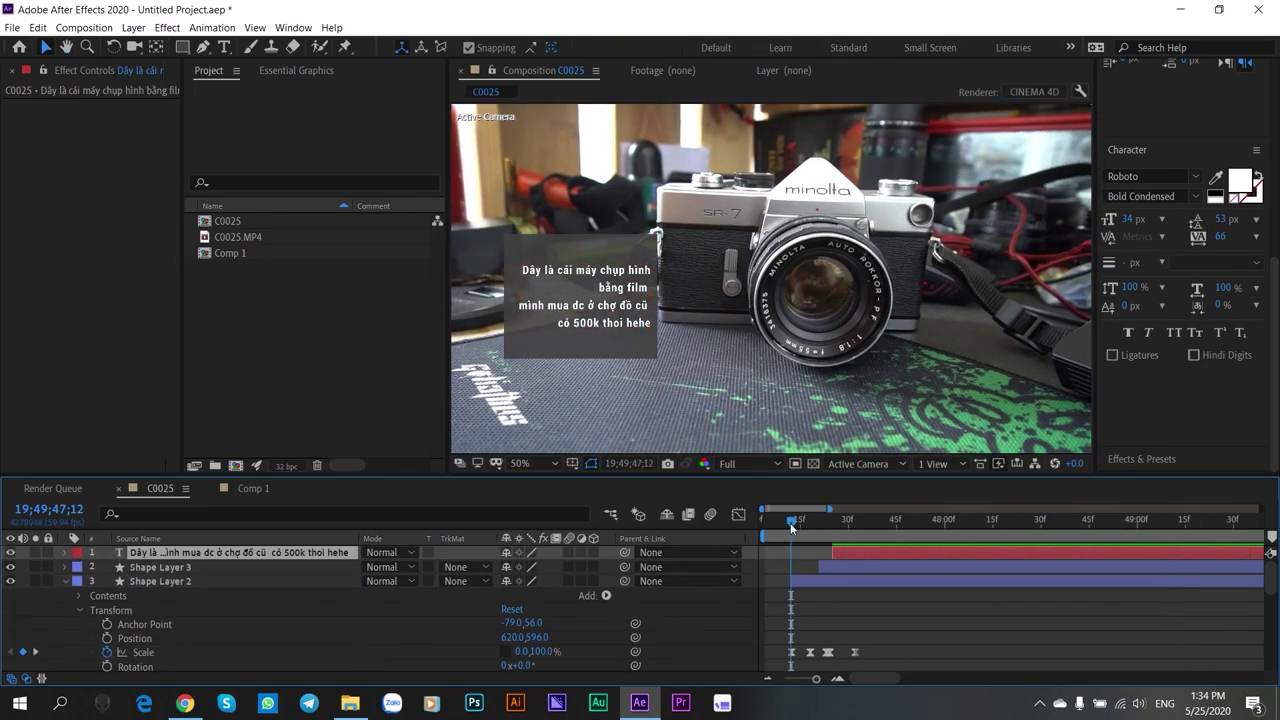
click(855, 522)
click(66, 552)
click(81, 582)
drag(502, 595, 505, 594)
click(621, 430)
click(81, 582)
- Draw a rectangular mask around the description text and undo the last adjustment
click(182, 47)
drag(516, 260, 656, 332)
click(238, 595)
drag(855, 522, 842, 526)
key(ctrl+z)
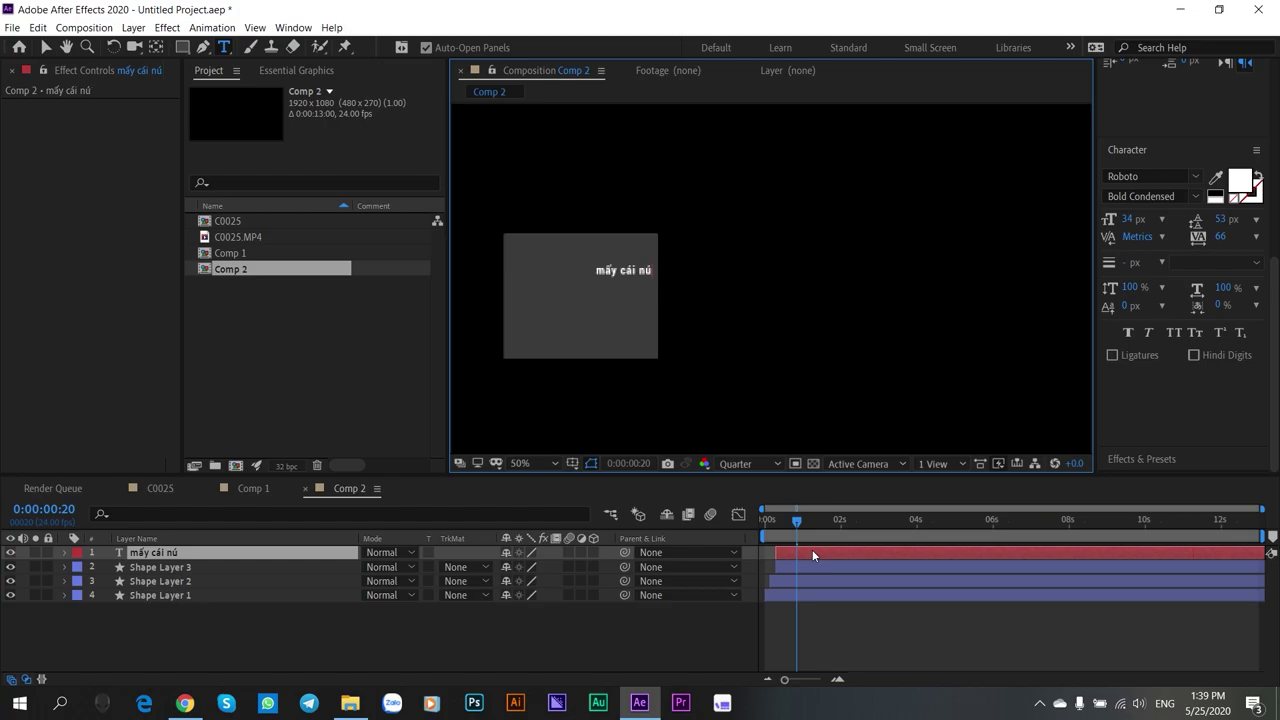
- Enter the callout text "mấy cái nút này đụng zô là tốn tiền lắm ó nghen" on two lines and reduce the boxes' height
text(t này đụng zô là tốn tiền lắm ó nghen)
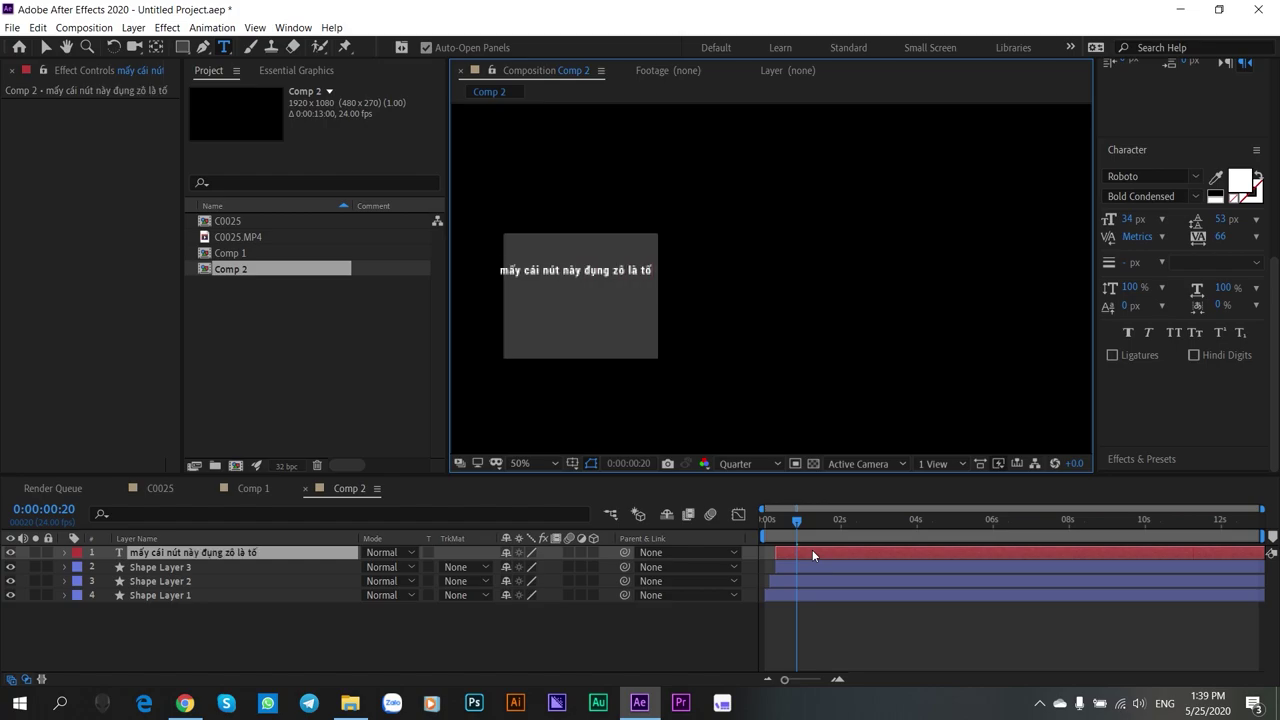
click(200, 595)
shift+click(217, 554)
key(v)
drag(658, 358, 659, 322)
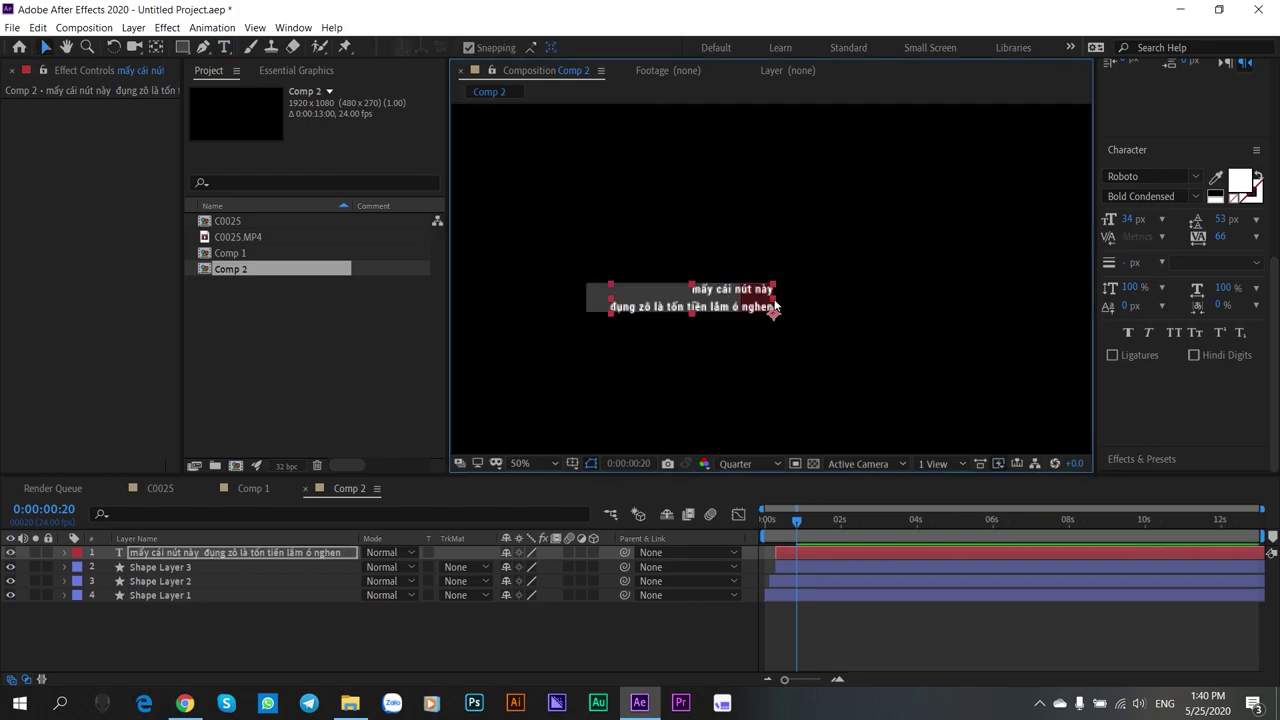
- Fit the height of the three box shape layers around the two-line callout text, undoing the last adjustment
click(677, 297)
drag(680, 312, 681, 323)
key(ctrl+z)
click(162, 595)
shift+click(162, 567)
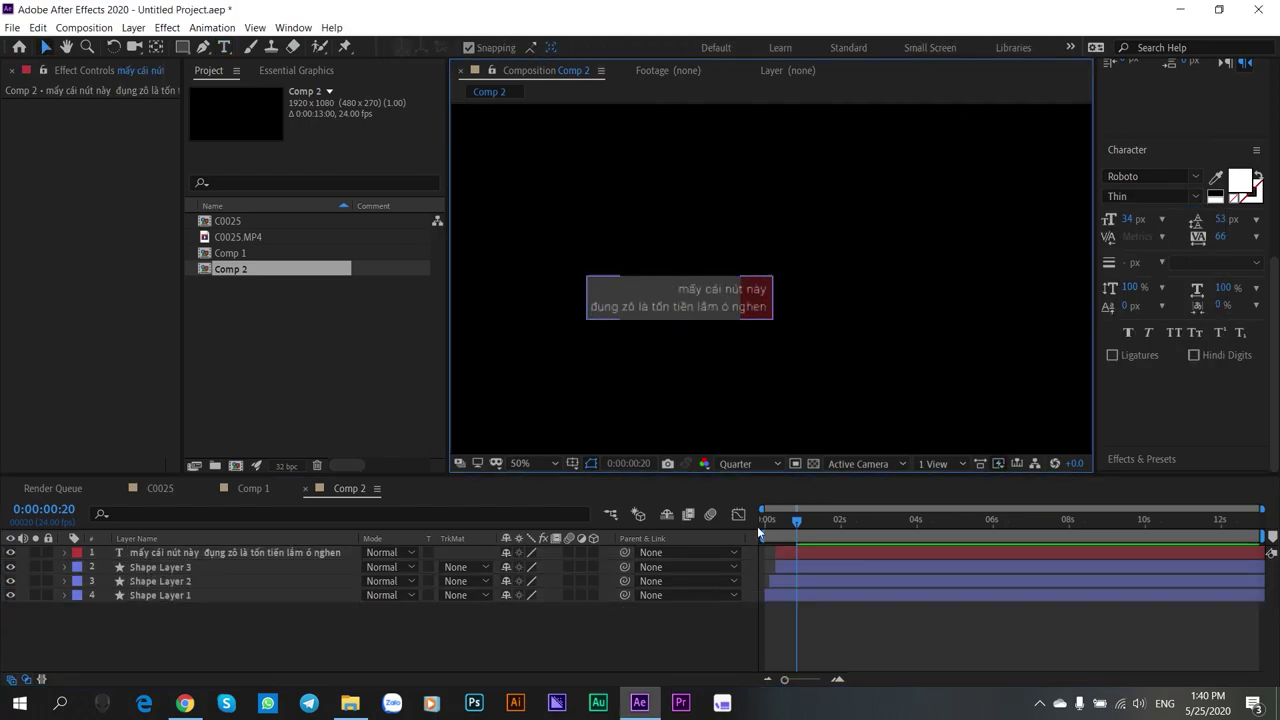
- Preview the Comp 2 callout animation from the start and delete its three shape layers
drag(769, 521, 752, 495)
key(space)
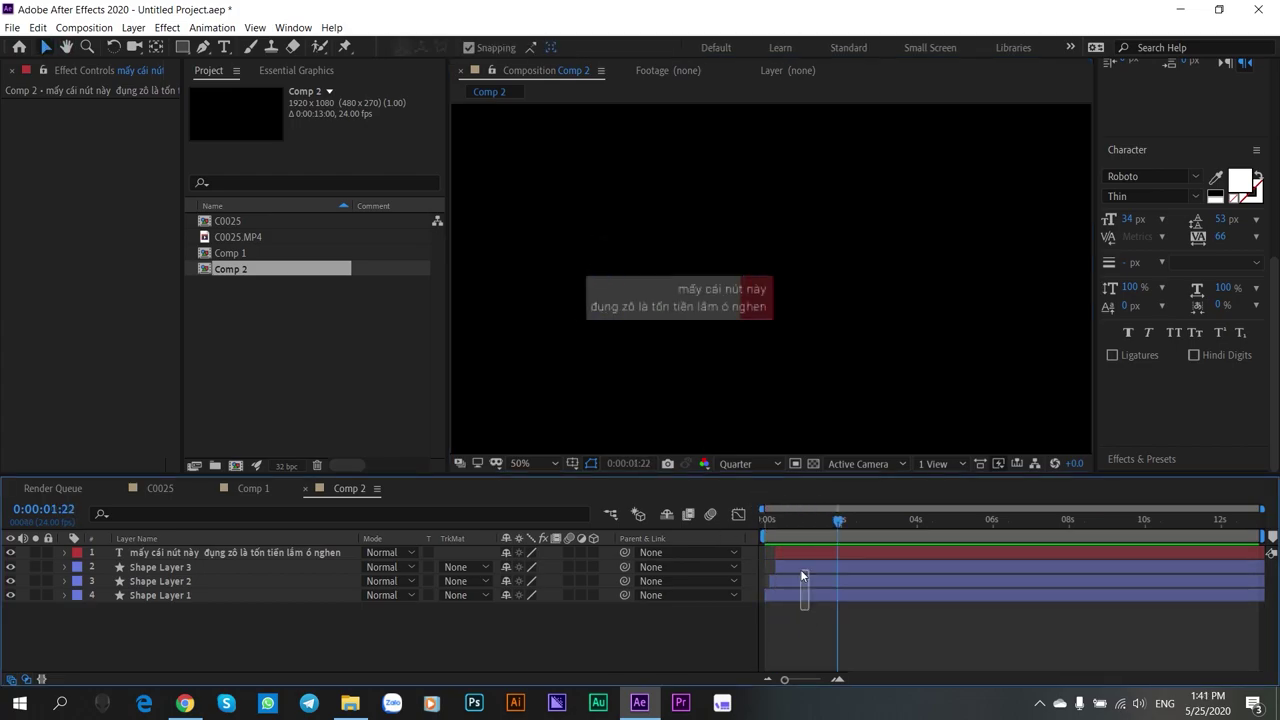
key(Delete)
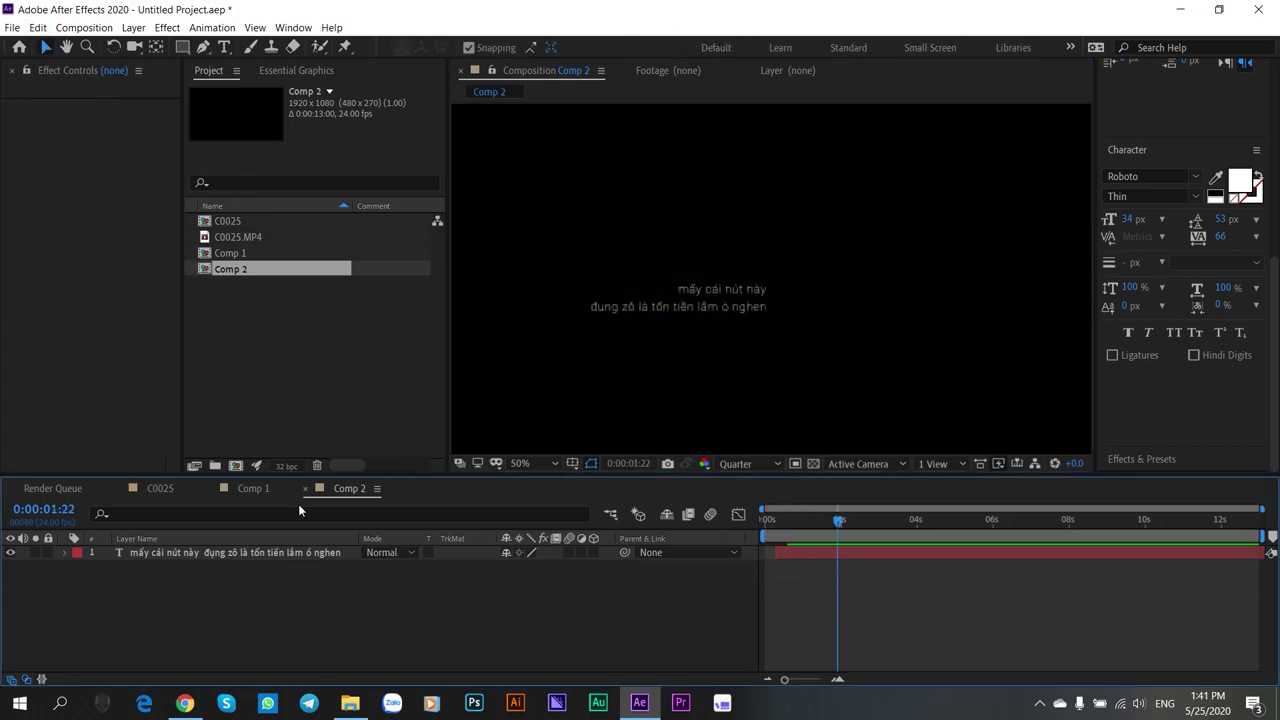
- Create a null in composition C0025 from the selected track points beside the camera's self-timer lever
click(160, 488)
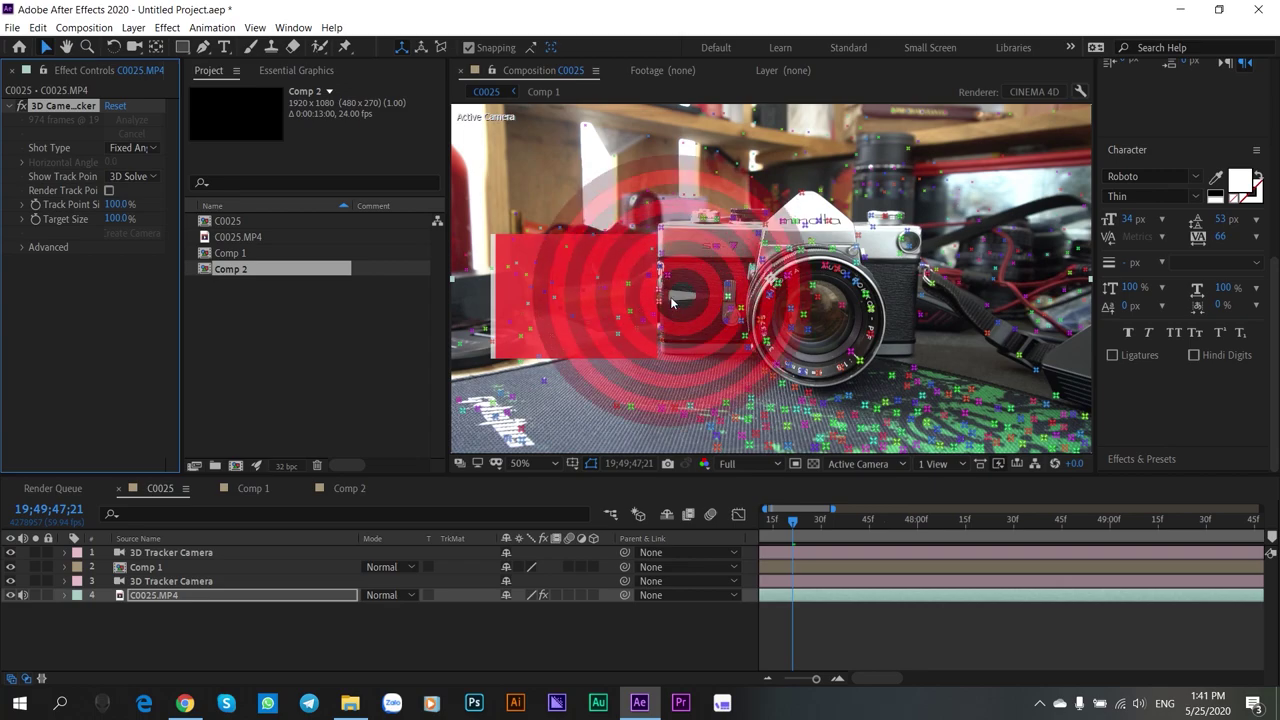
right_click(669, 303)
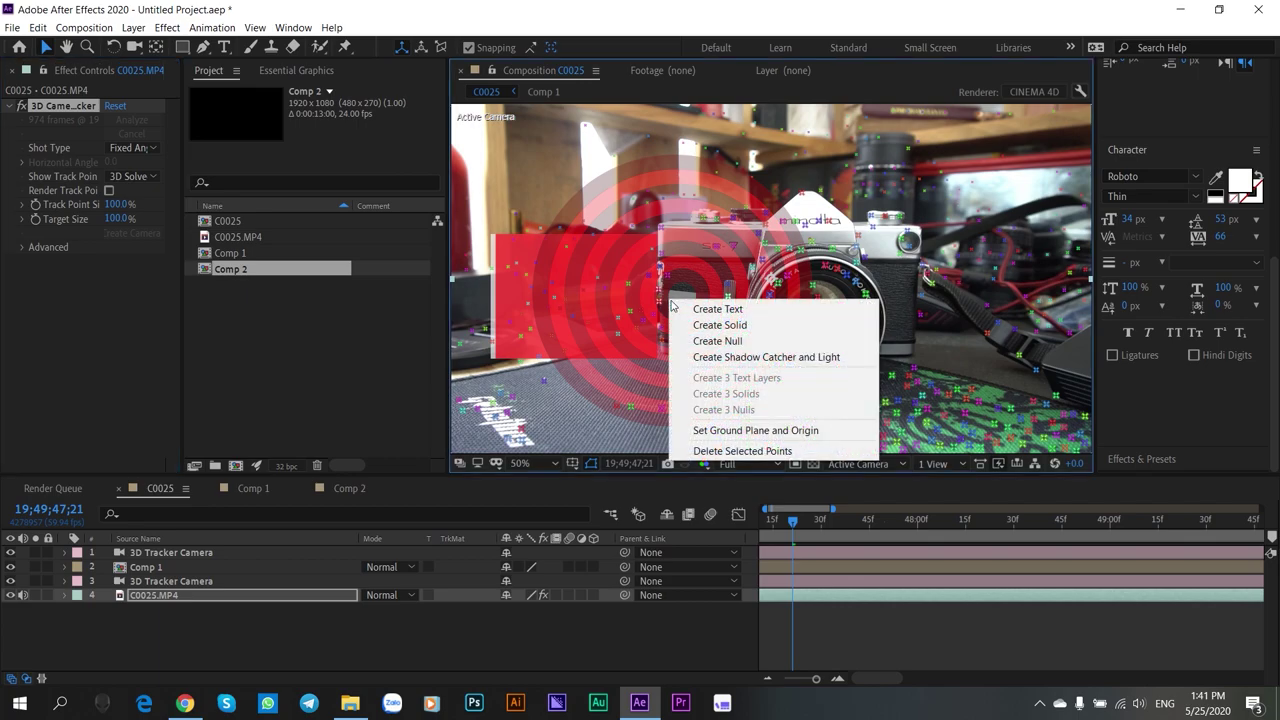
click(697, 345)
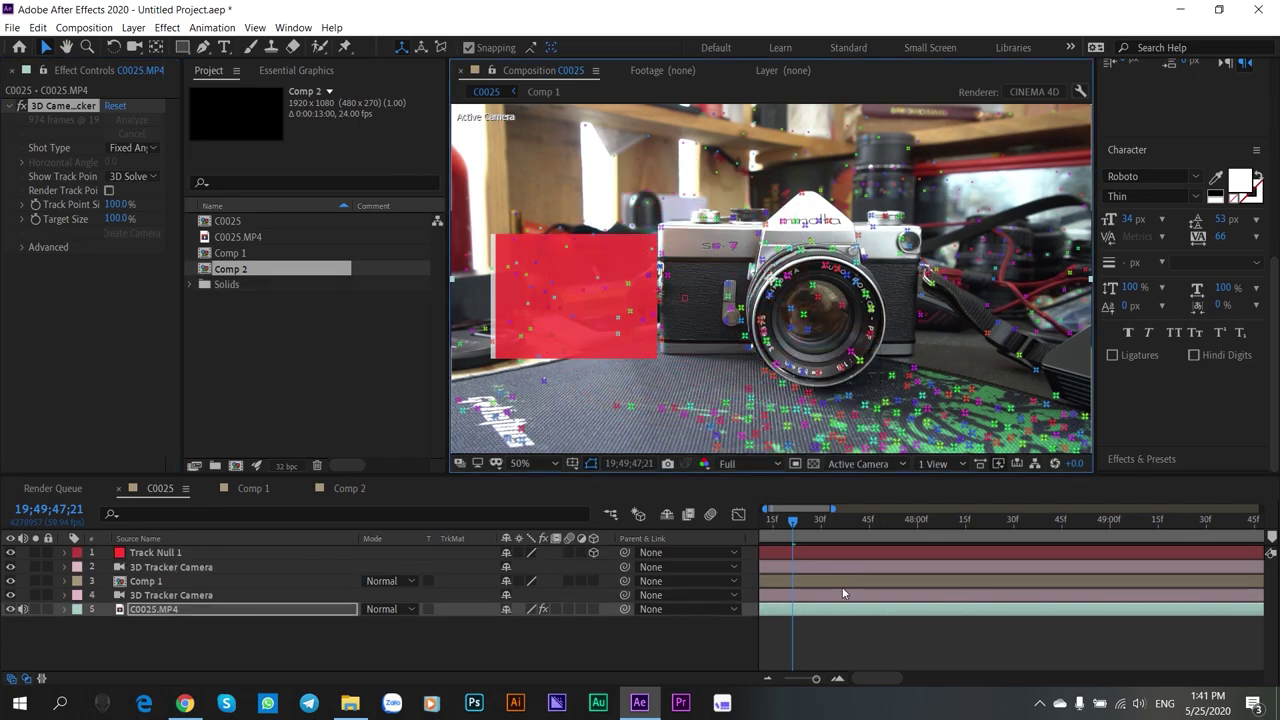
- Delete the duplicate 3D Tracker Camera layer directly above the C0025.MP4 footage
click(798, 568)
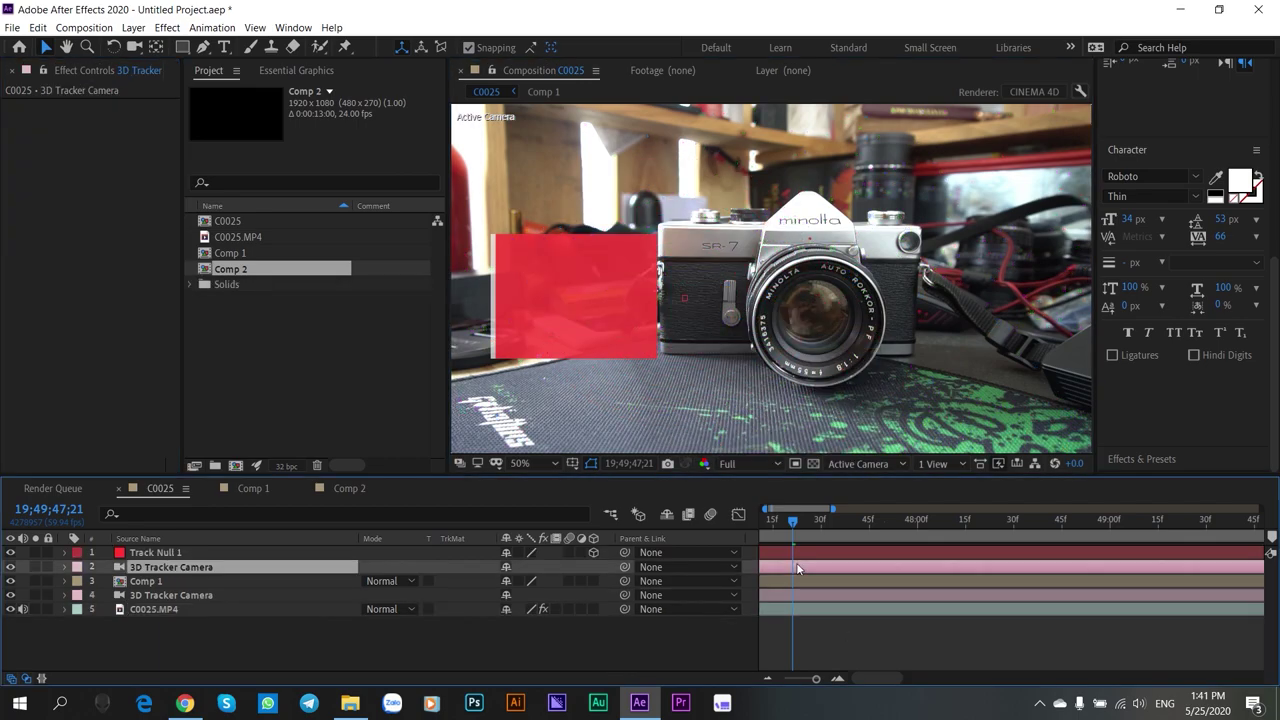
click(159, 555)
click(165, 597)
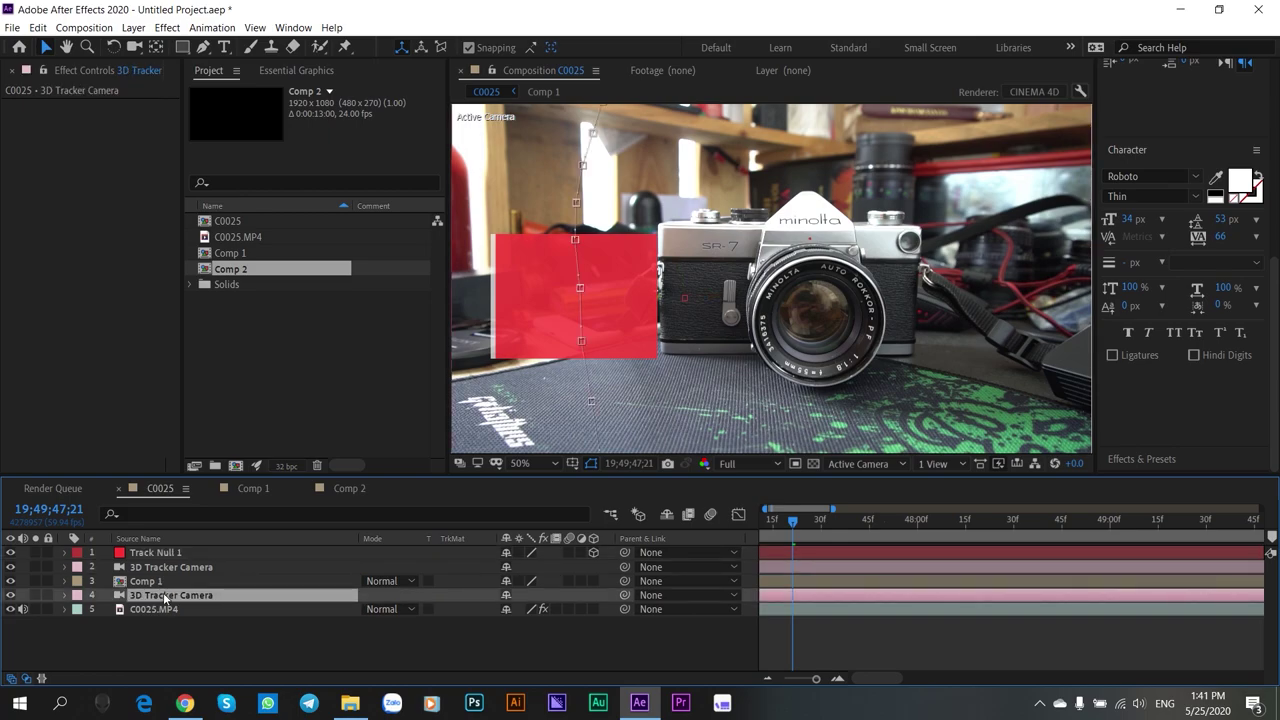
key(Delete)
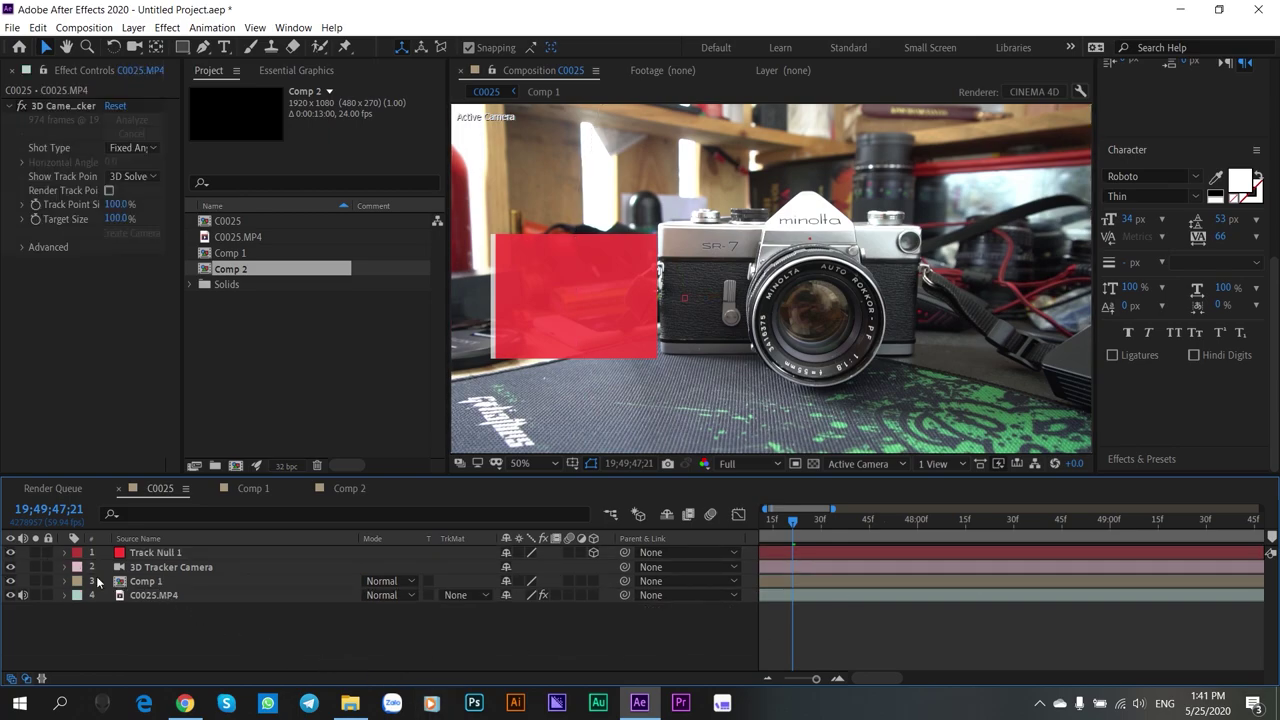
- Place Comp 1 above the 3D Tracker Camera layer, make it a 3D layer and parent it to Track Null 1
click(143, 587)
key(ctrl+bracketright)
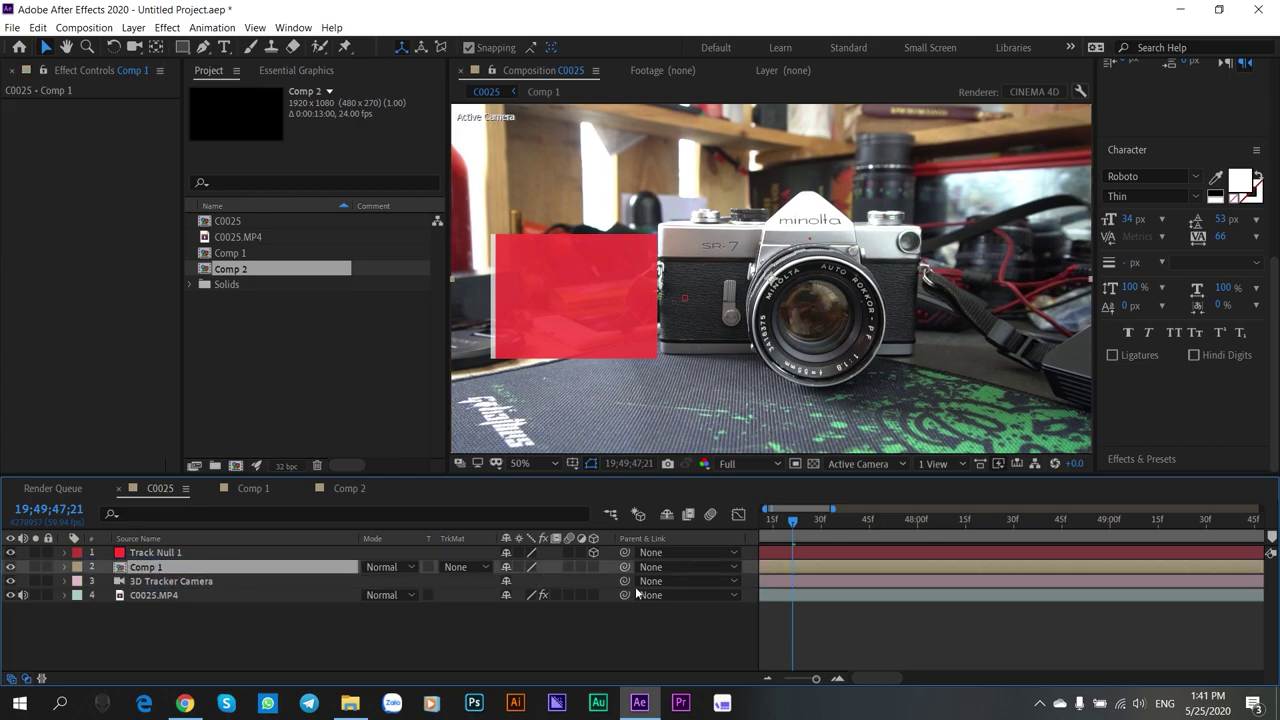
drag(243, 567, 235, 553)
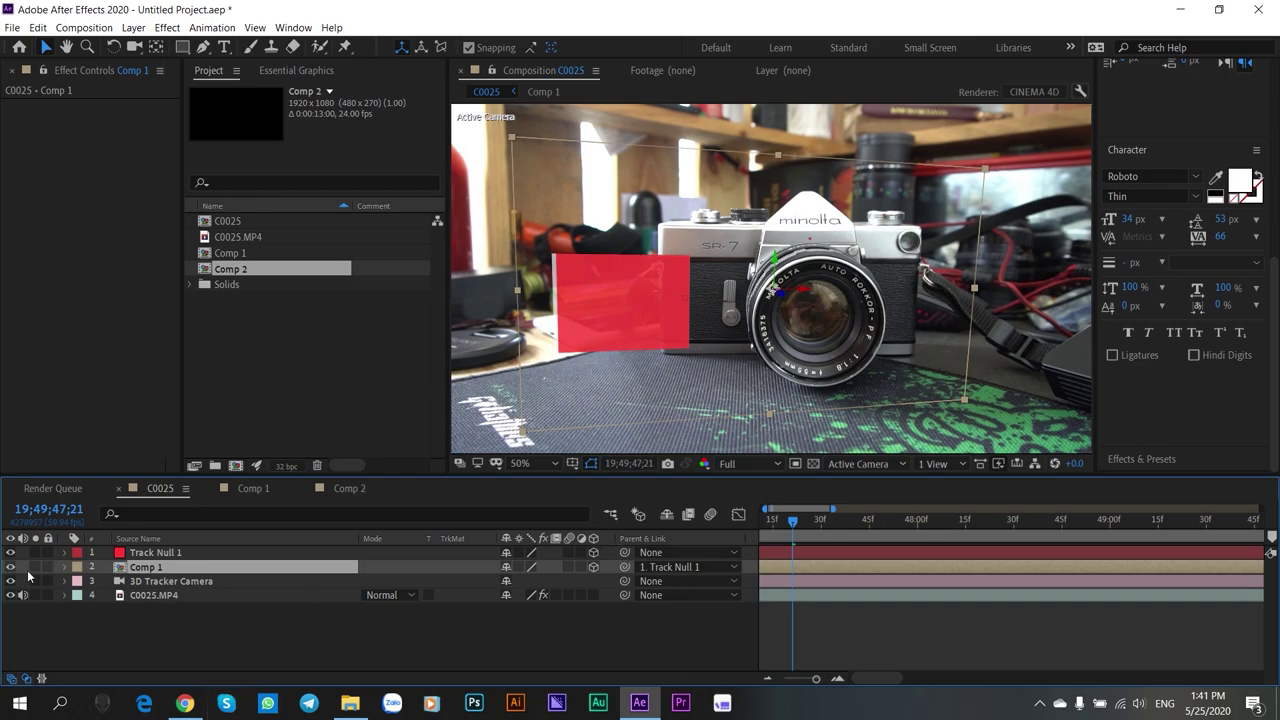
- Set Comp 1's anchor point to 693, 559, 0 and position to 20, 0, 0, and preview the tracked callout
click(64, 567)
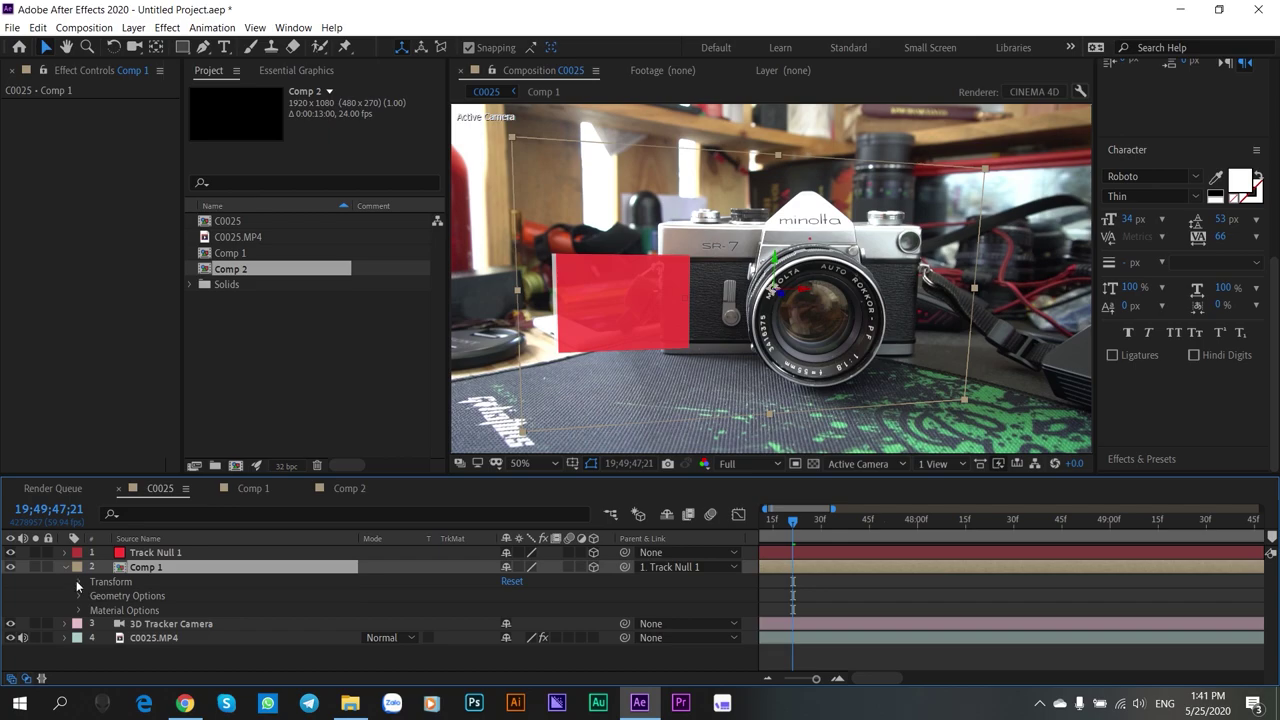
click(78, 582)
mouse_move(525, 609)
mouse_down()
mouse_move(537, 608)
mouse_move(531, 597)
mouse_up()
drag(511, 609, 559, 608)
drag(662, 314, 575, 320)
drag(511, 566, 545, 567)
key(space)
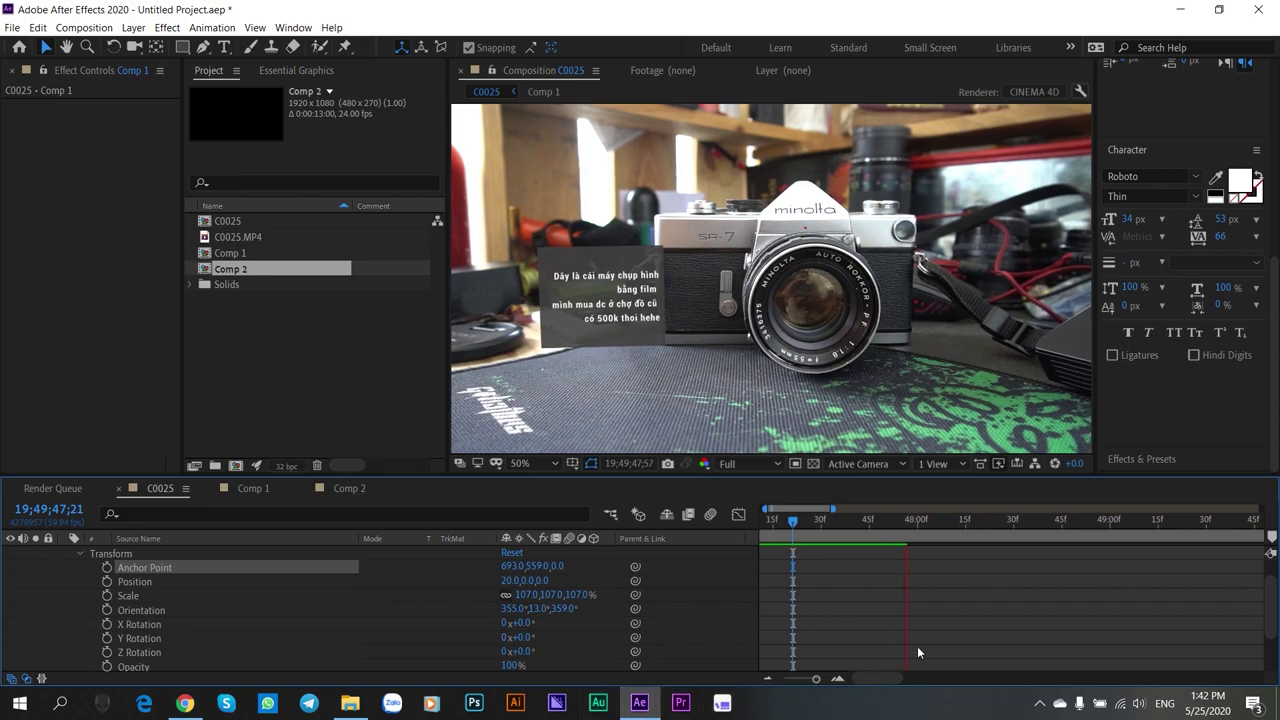
key(space)
scroll(943, 634, up, 1)
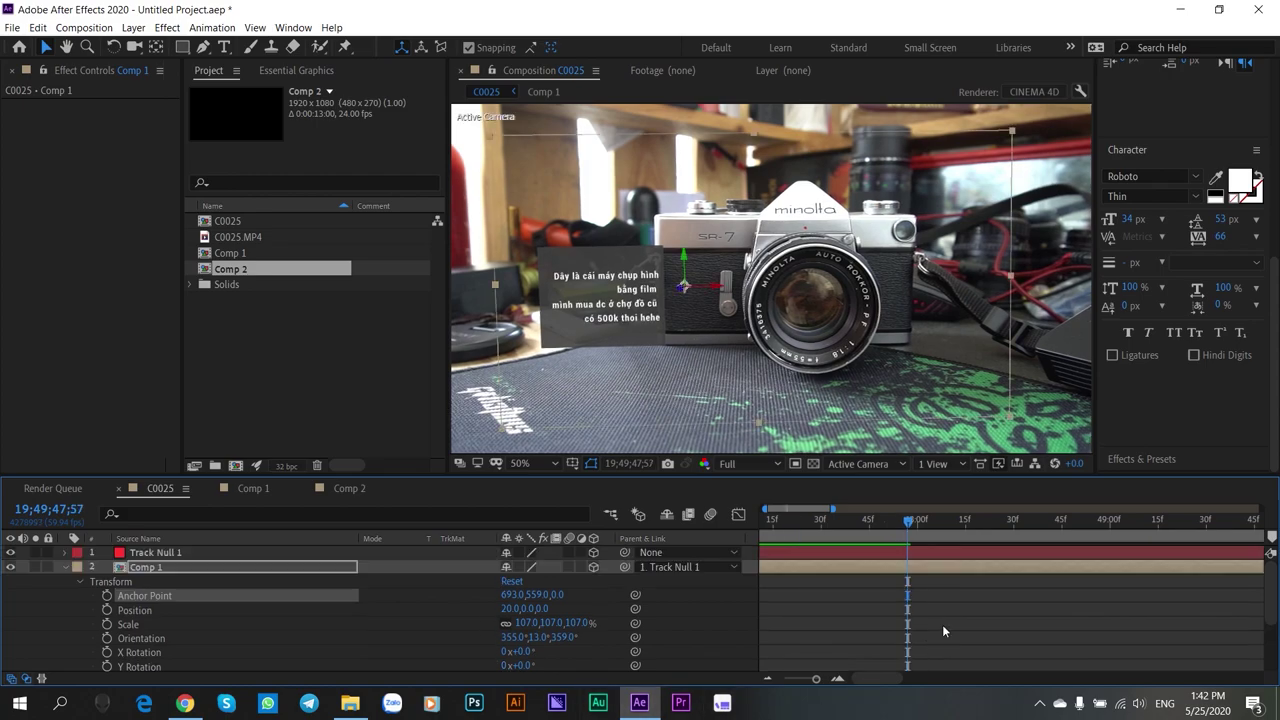
key(space)
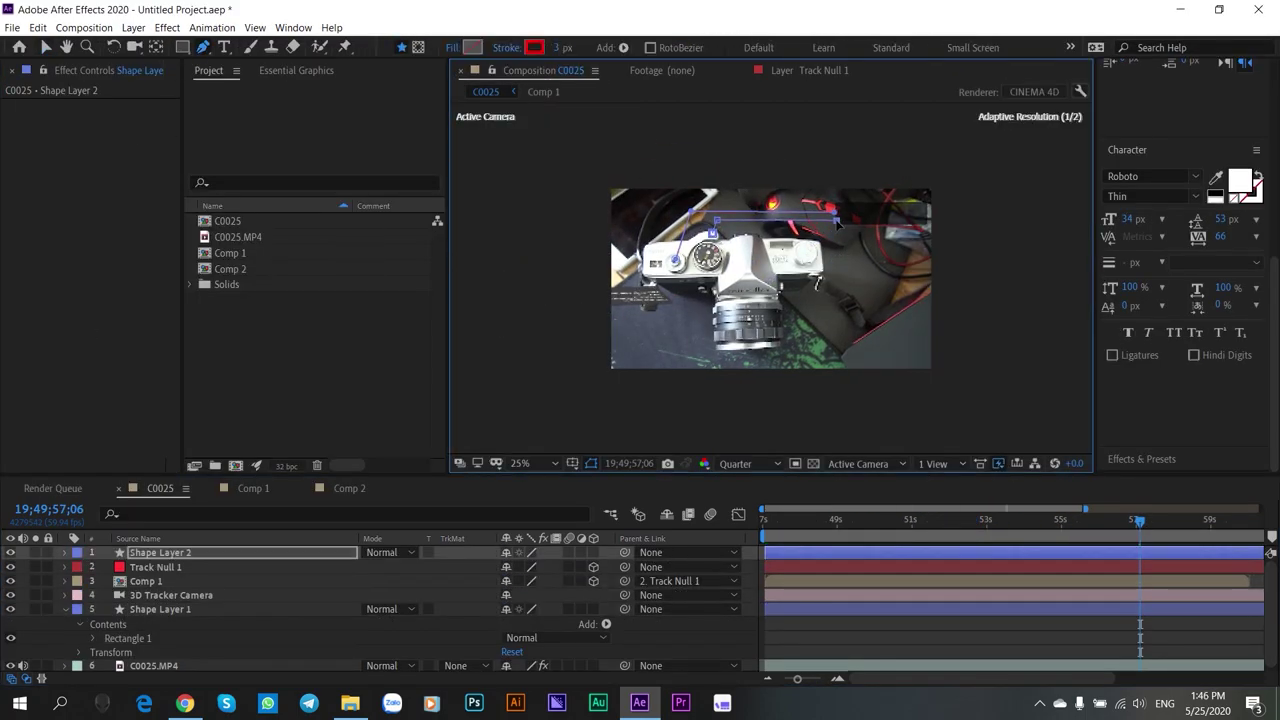
- Add a red triangle arrowhead at the end of the second callout line, on the film advance lever
click(213, 208)
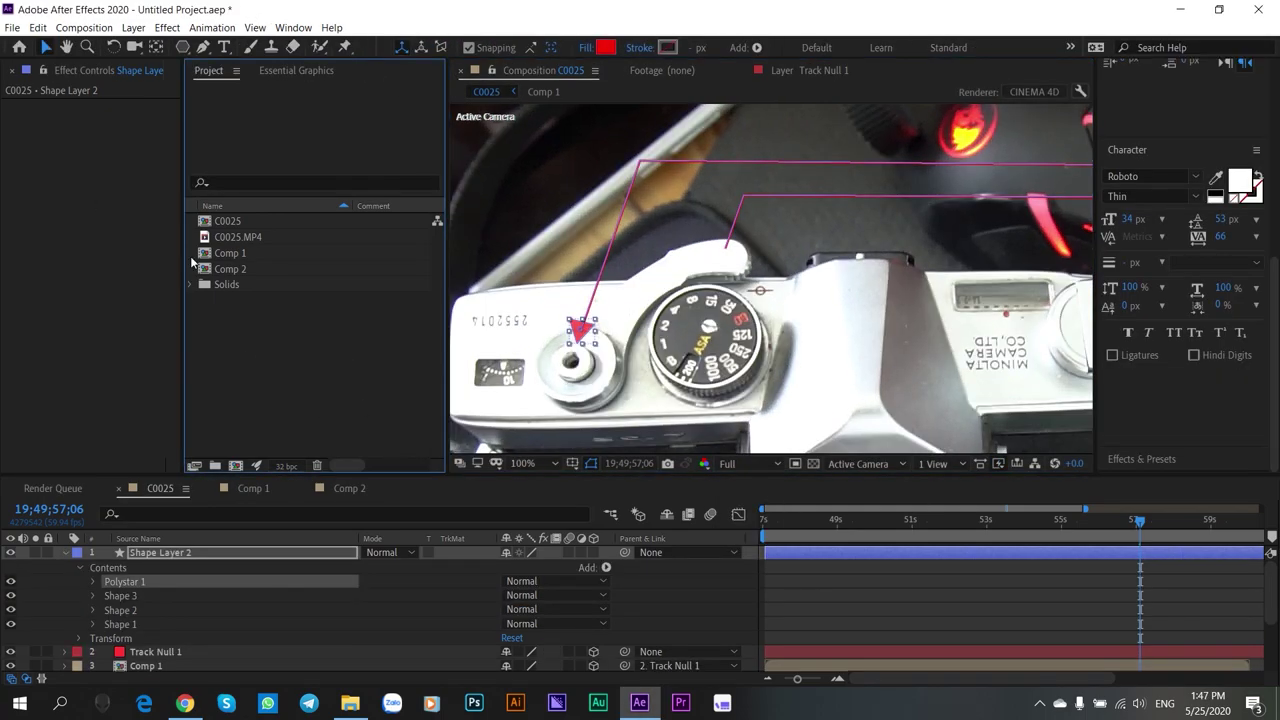
drag(724, 232, 726, 242)
key(v)
click(580, 329)
click(586, 48)
click(957, 354)
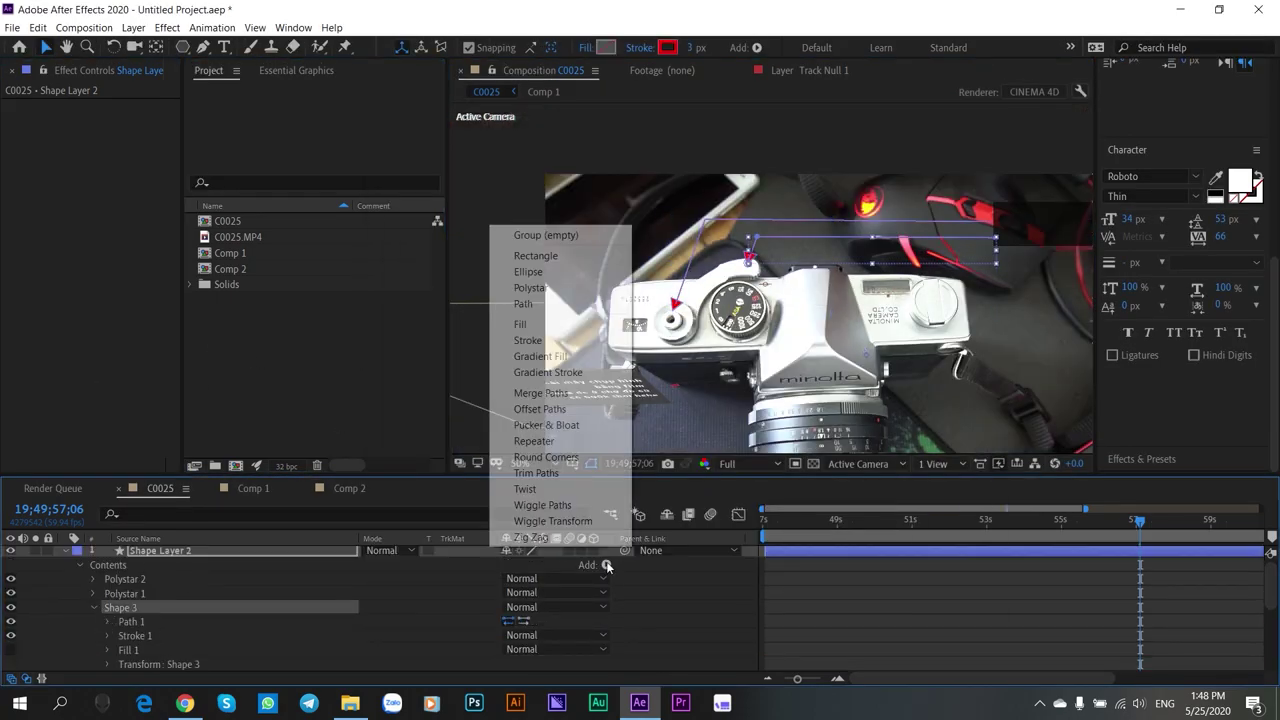
- Add Trim Paths to Shape 3 and, at 19;49;57;33, set its Start to 100% and End to 97%
click(543, 471)
scroll(180, 630, down, 3)
scroll(121, 597, up, 4)
click(108, 607)
mouse_move(1140, 524)
mouse_down()
mouse_move(1136, 543)
mouse_move(1157, 539)
mouse_up()
drag(509, 621, 577, 622)
drag(515, 635, 513, 635)
click(340, 394)
scroll(735, 222, up, 1)
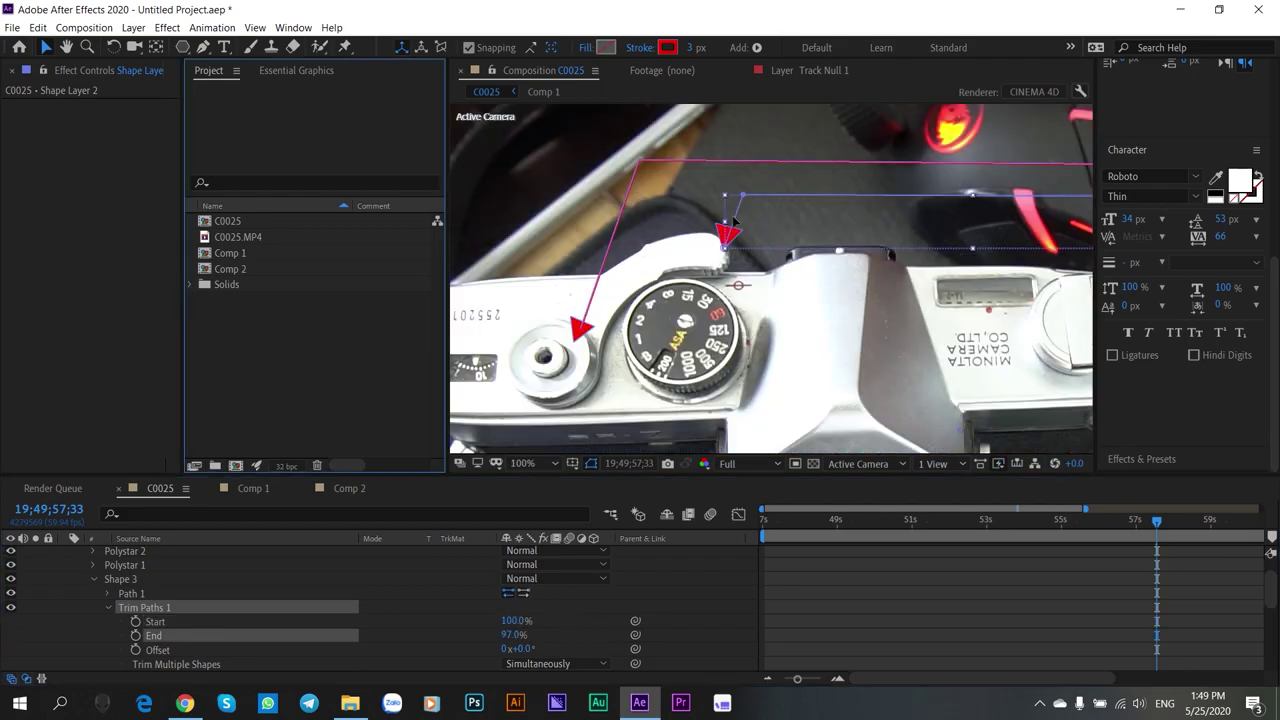
- Delete the second callout line, Shape 3 with its Trim Paths, from Shape Layer 2
click(46, 49)
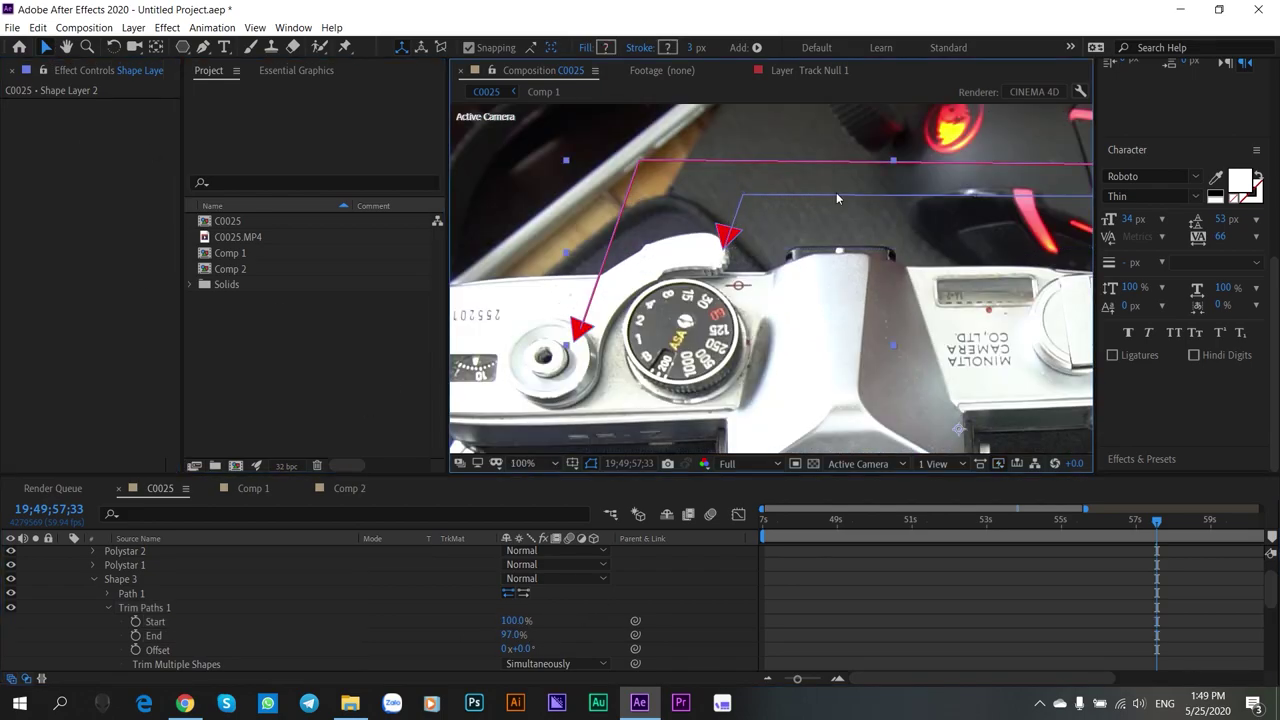
click(141, 596)
key(Delete)
click(133, 580)
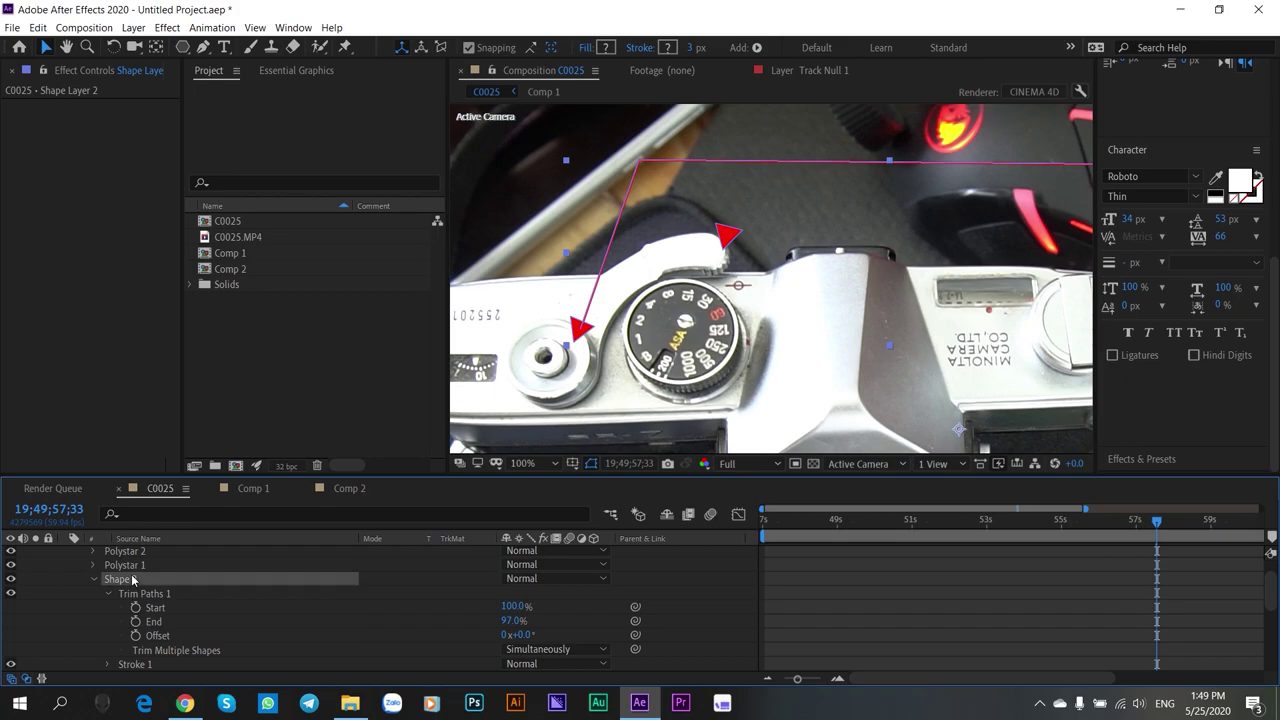
key(Delete)
key(Delete)
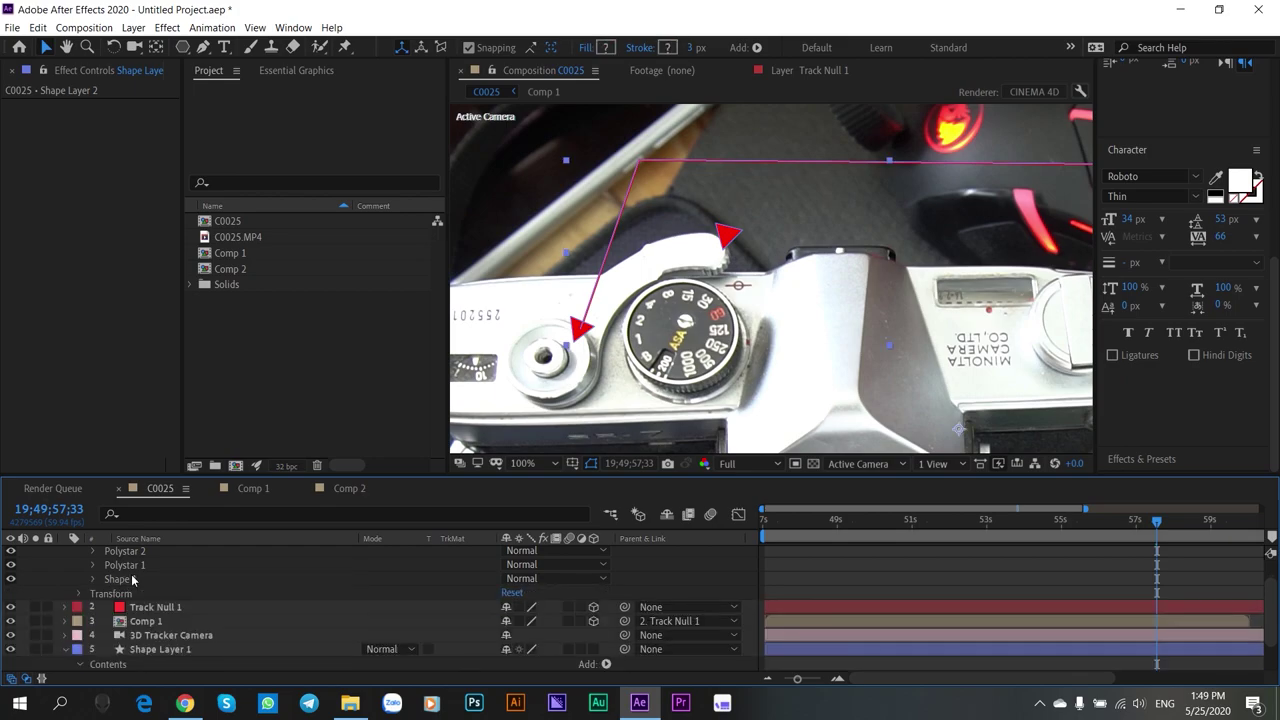
- Delete only the red arrowhead at the film advance lever, undoing the accidental removal of the whole shape layer
click(732, 240)
key(Delete)
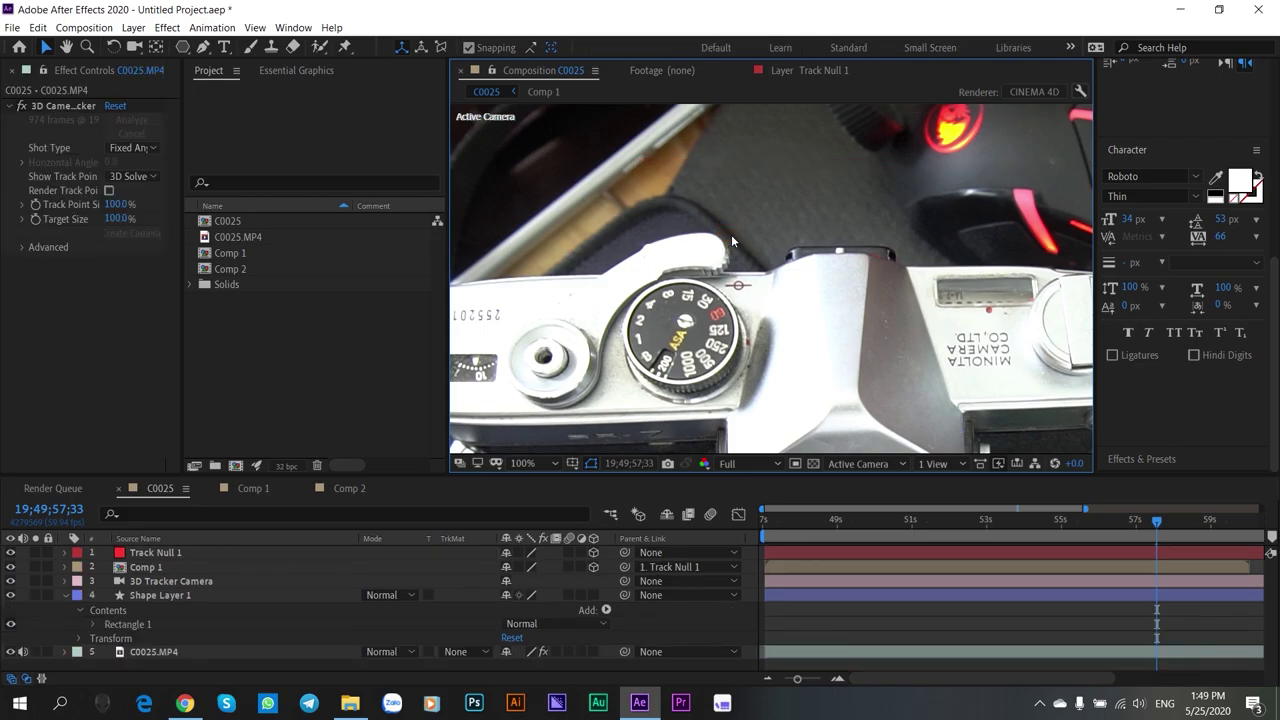
key(ctrl+z)
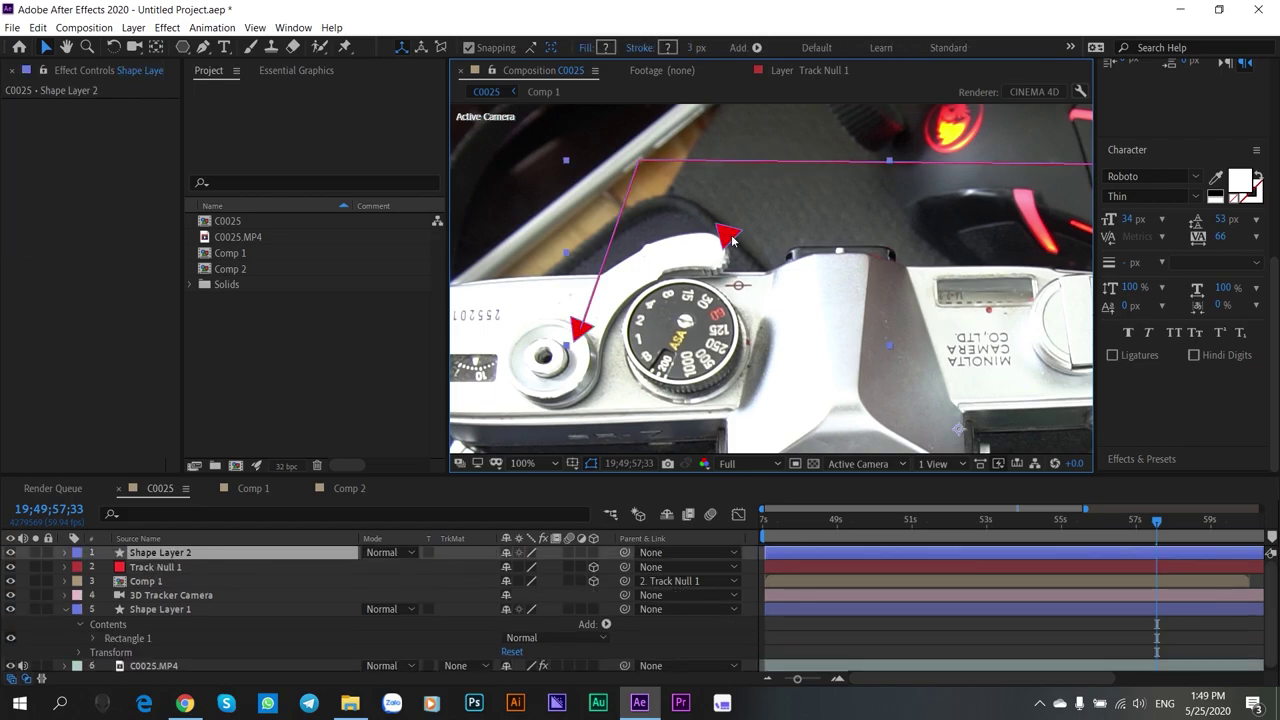
click(729, 237)
key(Delete)
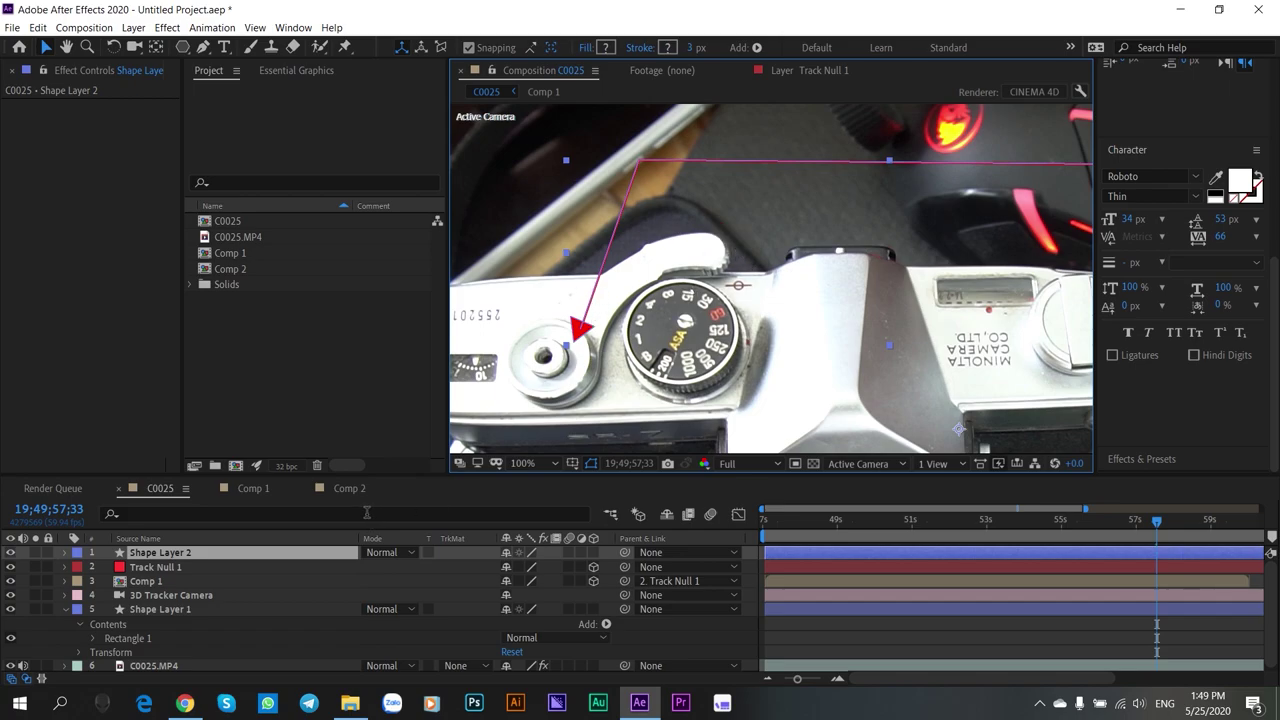
- Add Trim Paths to the contents of Shape Layer 2 and expand its properties
click(64, 553)
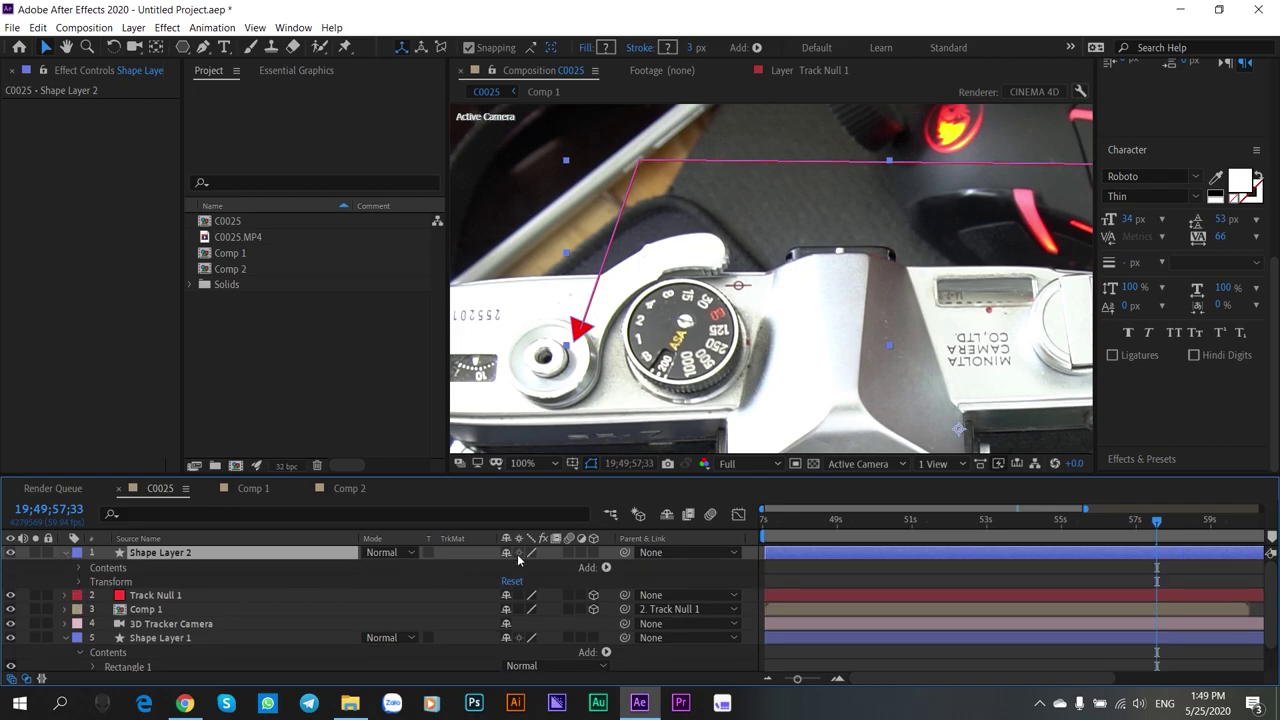
click(606, 567)
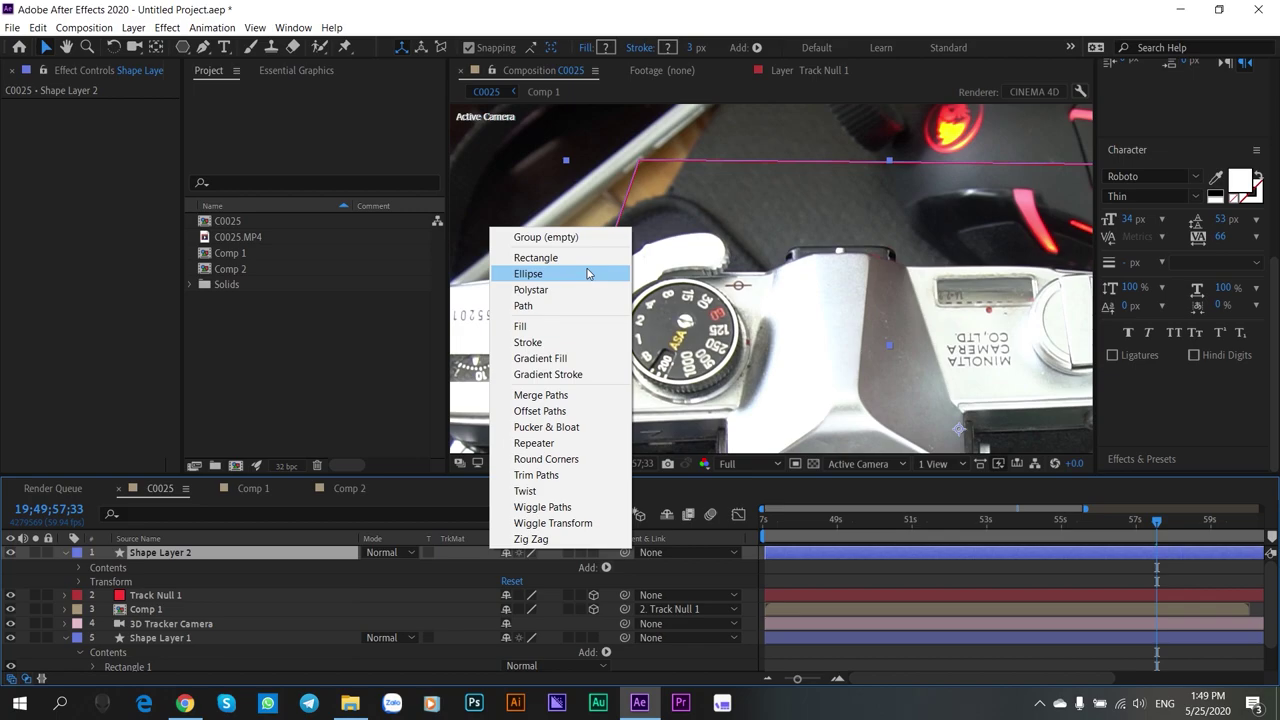
click(536, 475)
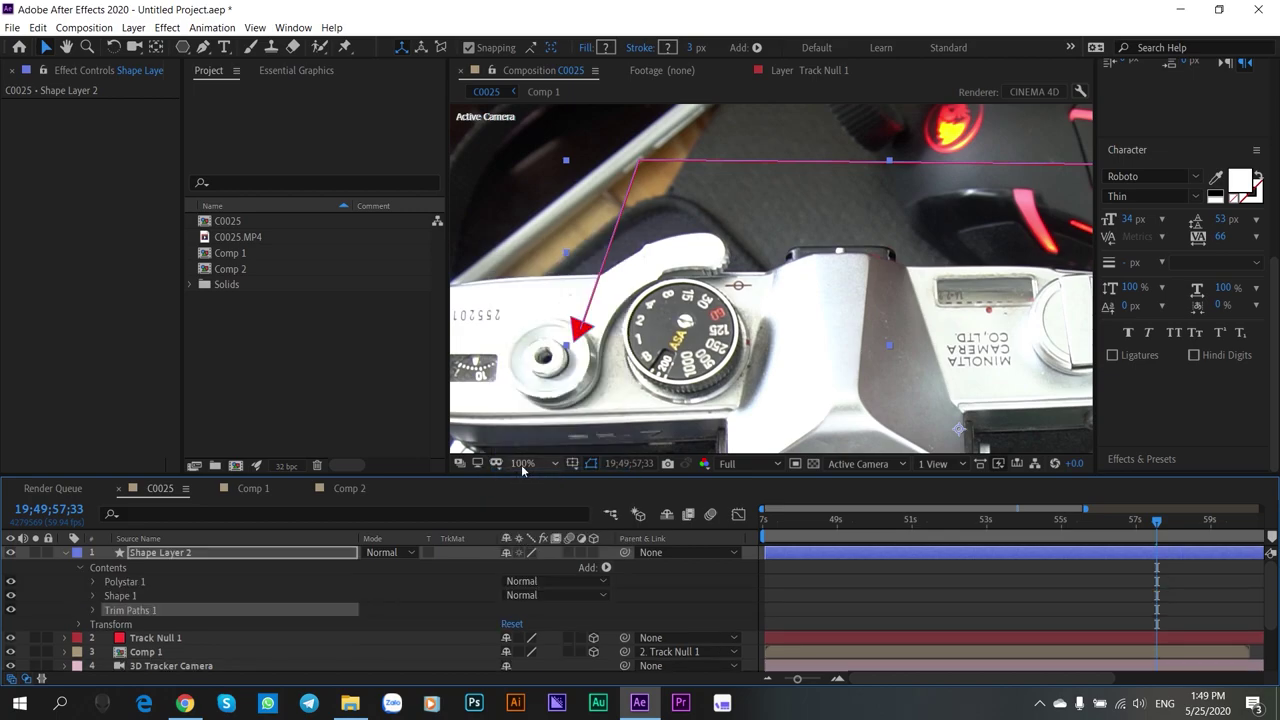
click(94, 610)
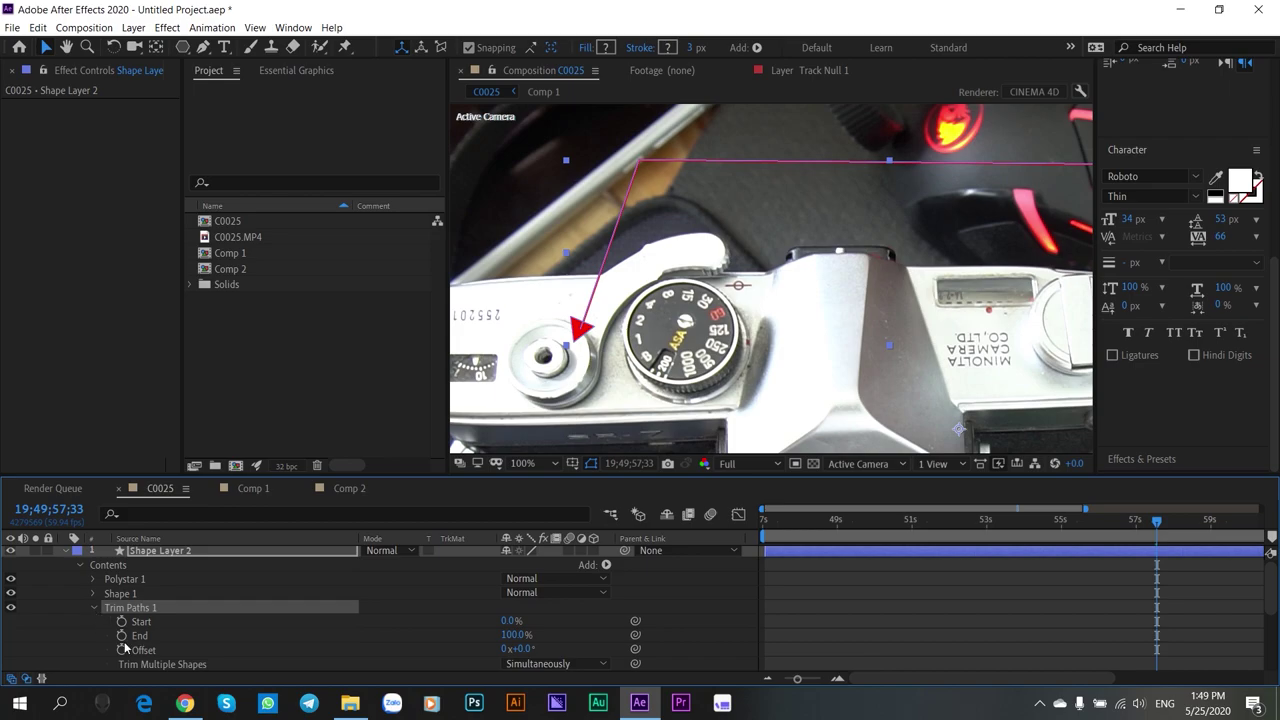
- Try keyframing the Trim Paths End at 0%, undo the keyframe and return End to 100% with Start at 0%
drag(516, 634, 432, 638)
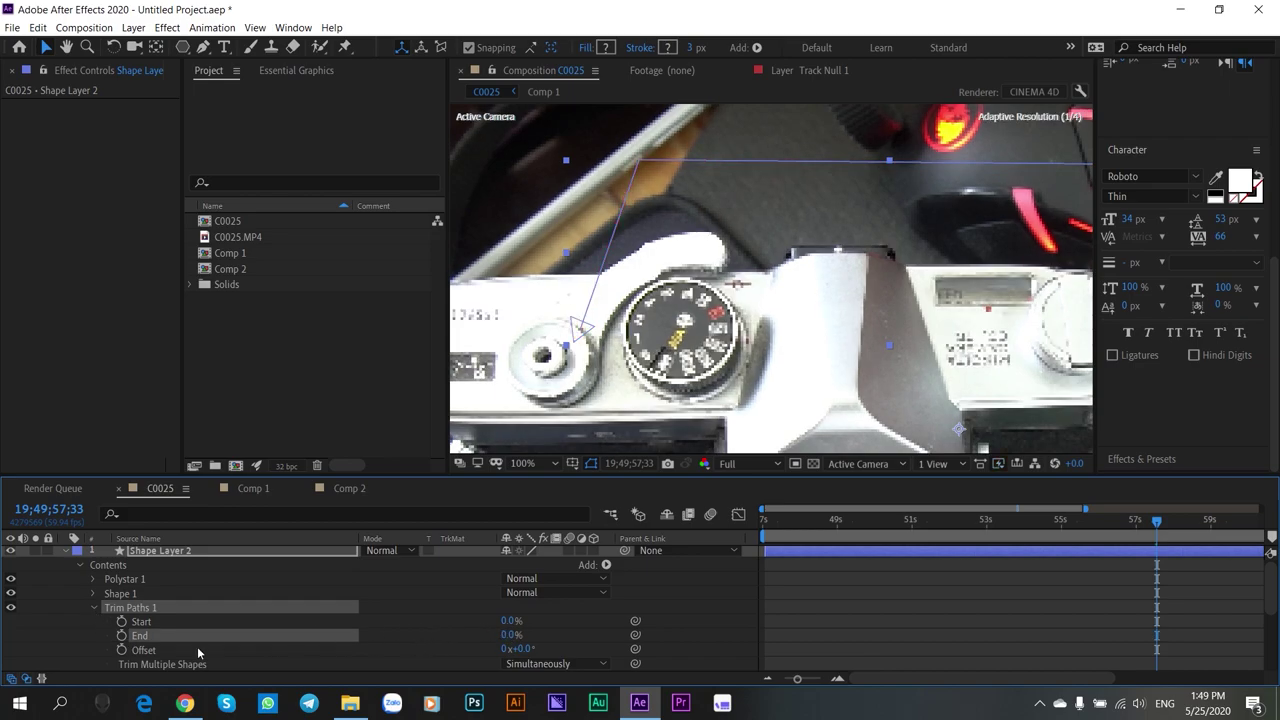
click(121, 636)
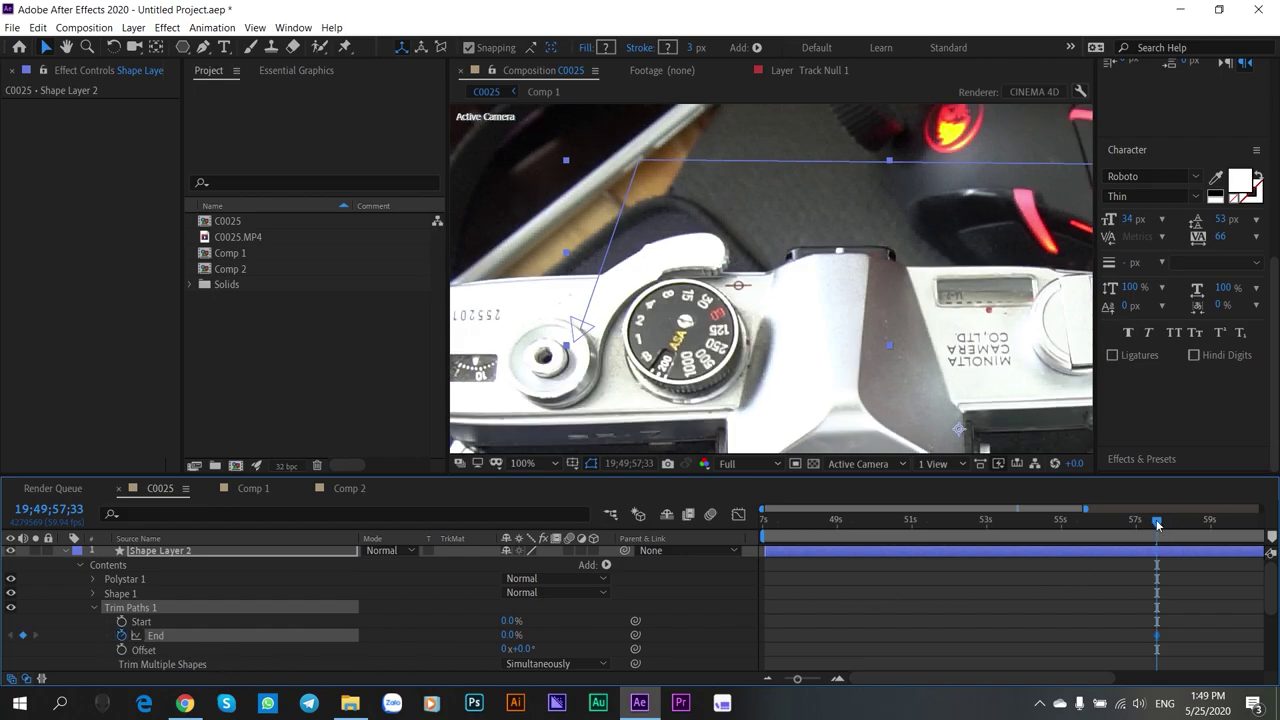
key(ctrl+z)
drag(511, 635, 738, 651)
mouse_move(512, 622)
mouse_down()
mouse_move(572, 618)
mouse_move(508, 622)
mouse_up()
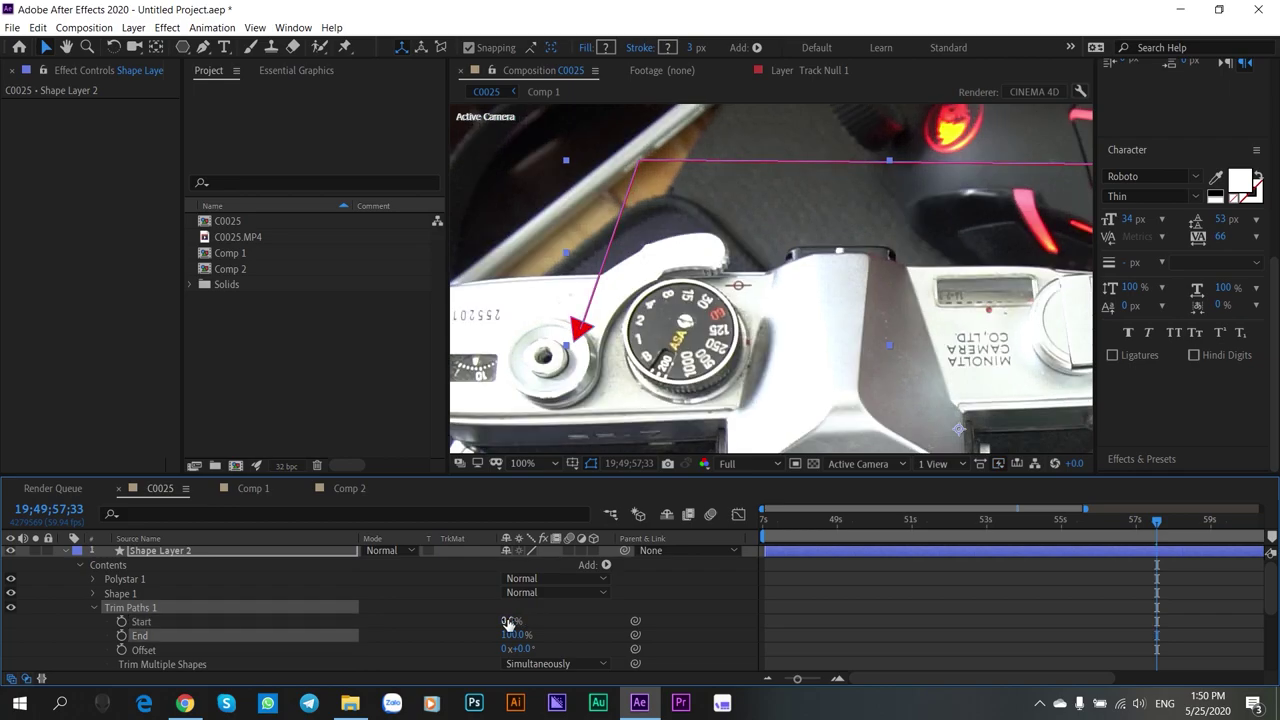
- Keyframe the Trim Paths End on Shape Layer 2 from 0% at 19;49;57;32 to 100% at 19;49;58;00
drag(512, 635, 409, 631)
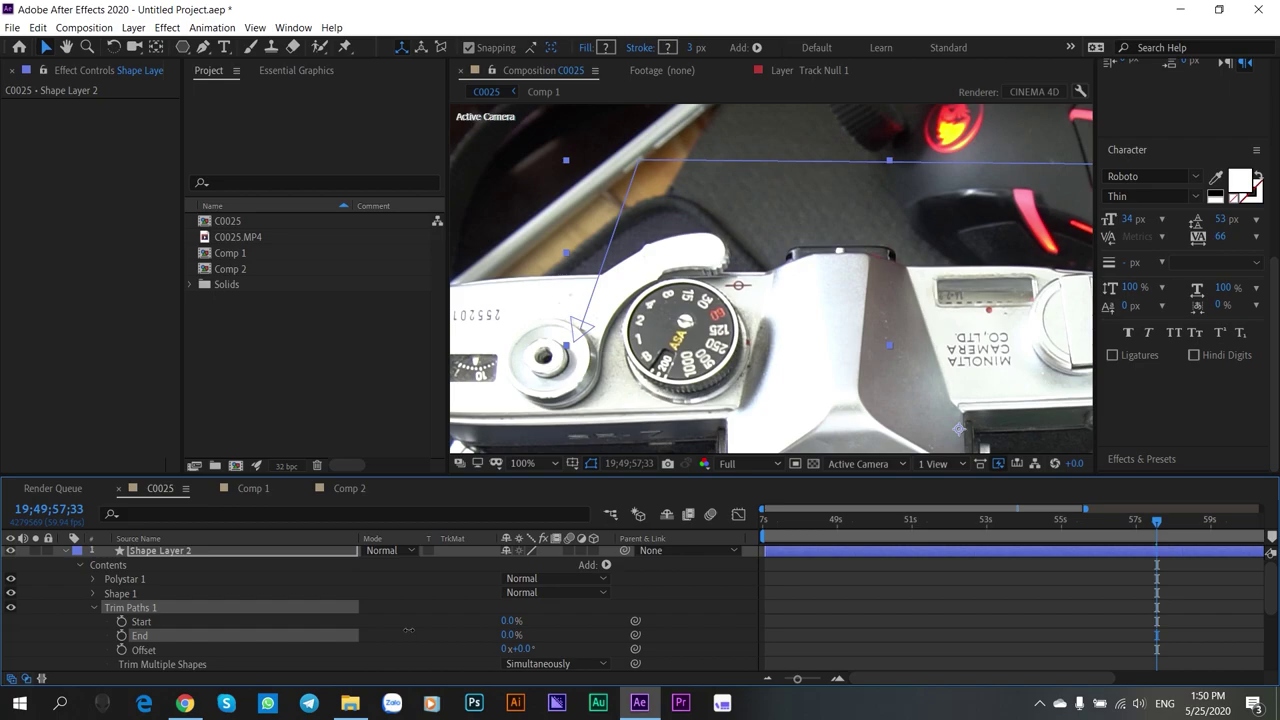
click(122, 636)
click(1173, 521)
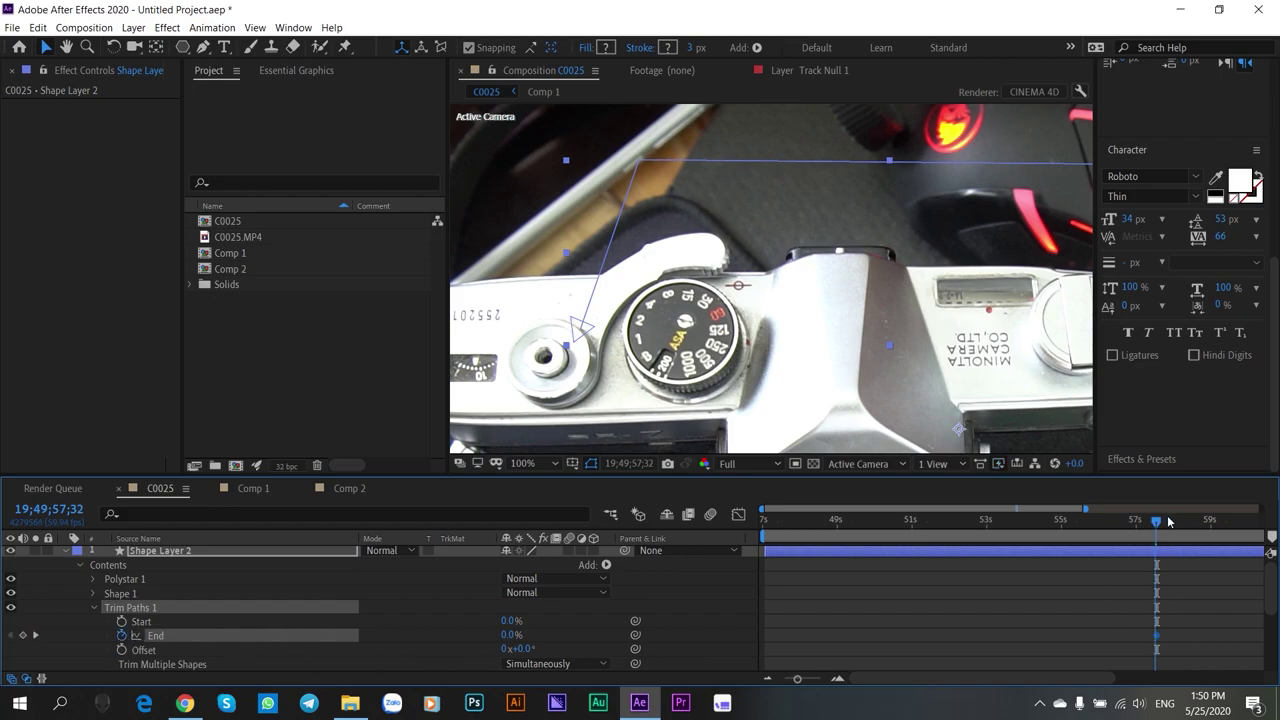
drag(507, 636, 848, 635)
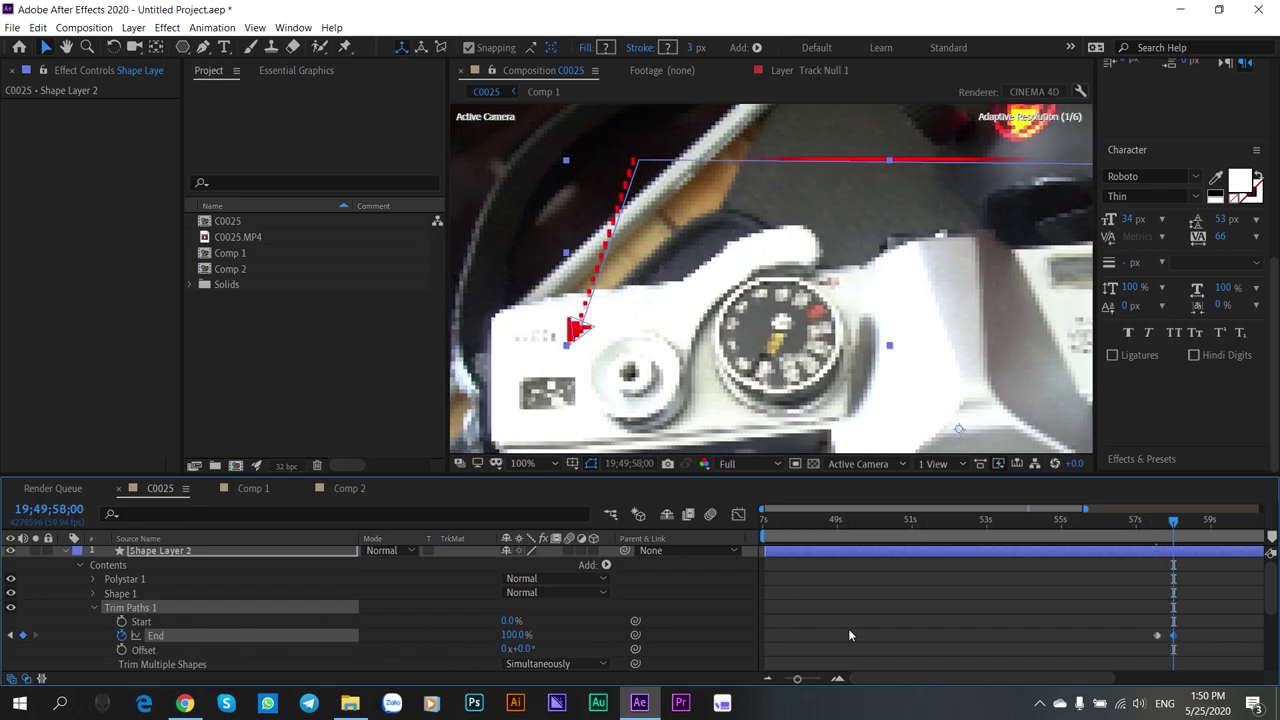
scroll(922, 340, down, 3)
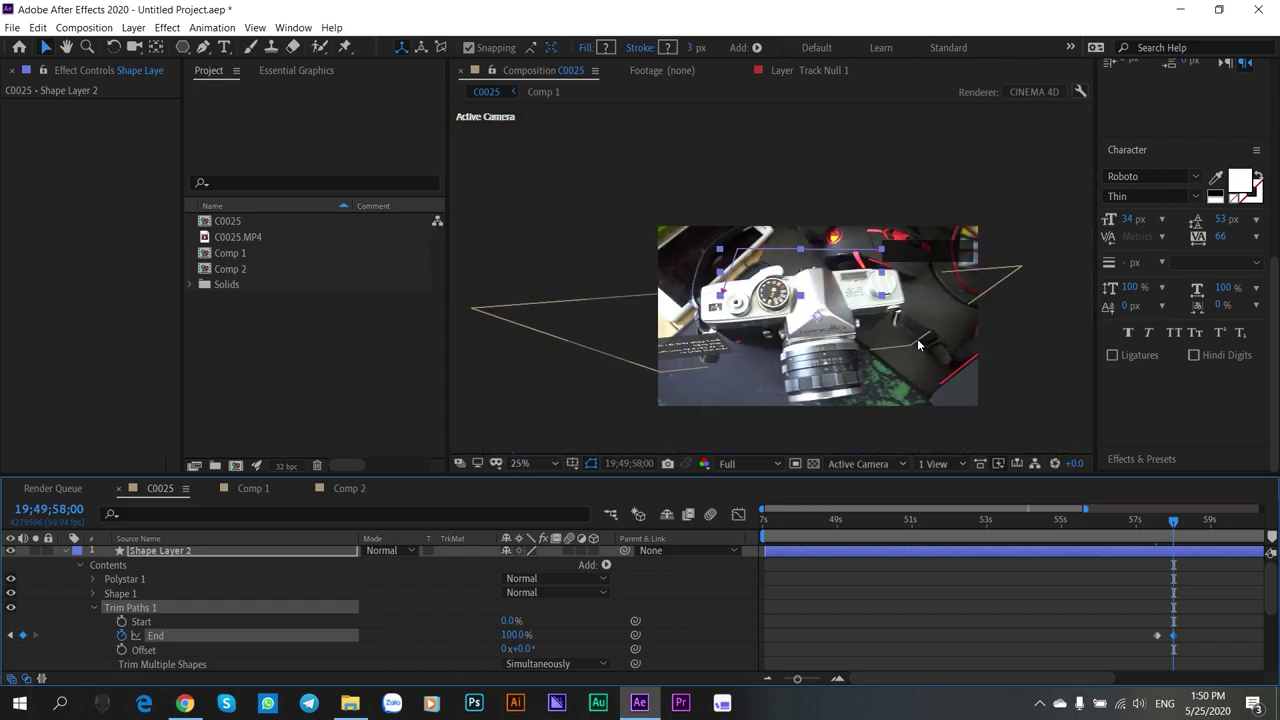
- Play back and scrub the pointer line's drawing animation from about 19;49;57;09 to 19;49;57;58
drag(1175, 525, 1141, 522)
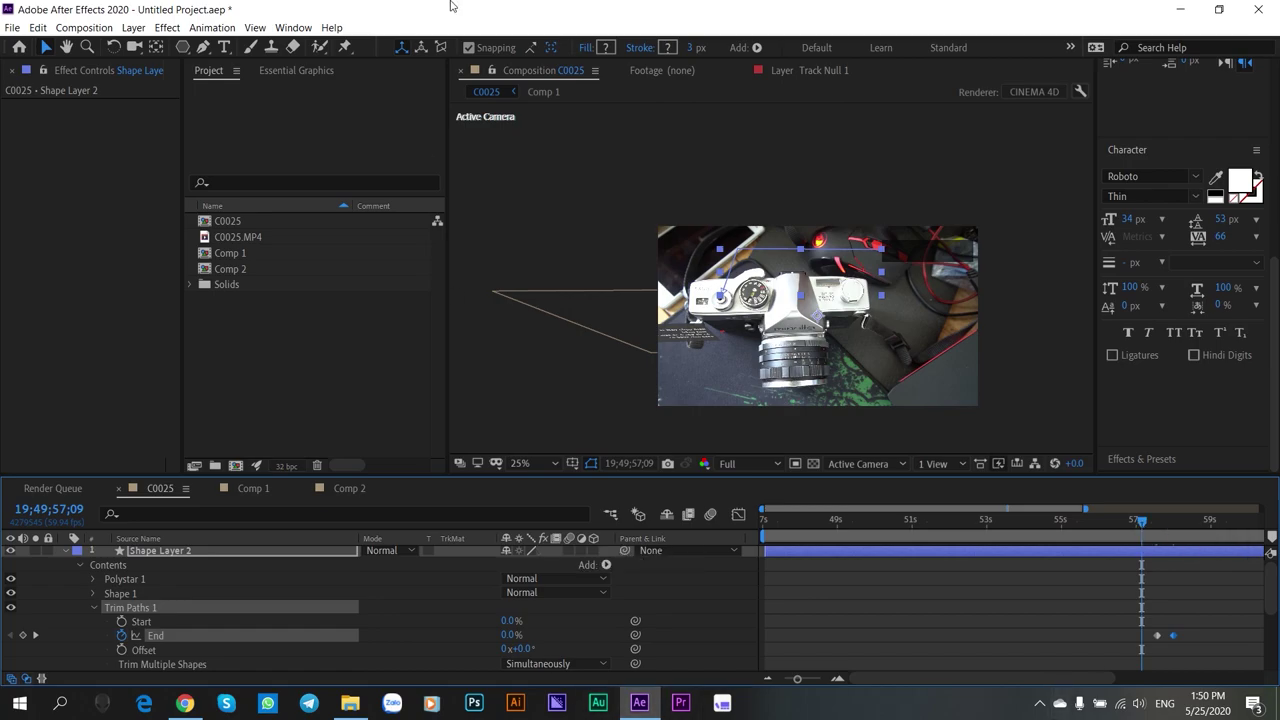
click(563, 390)
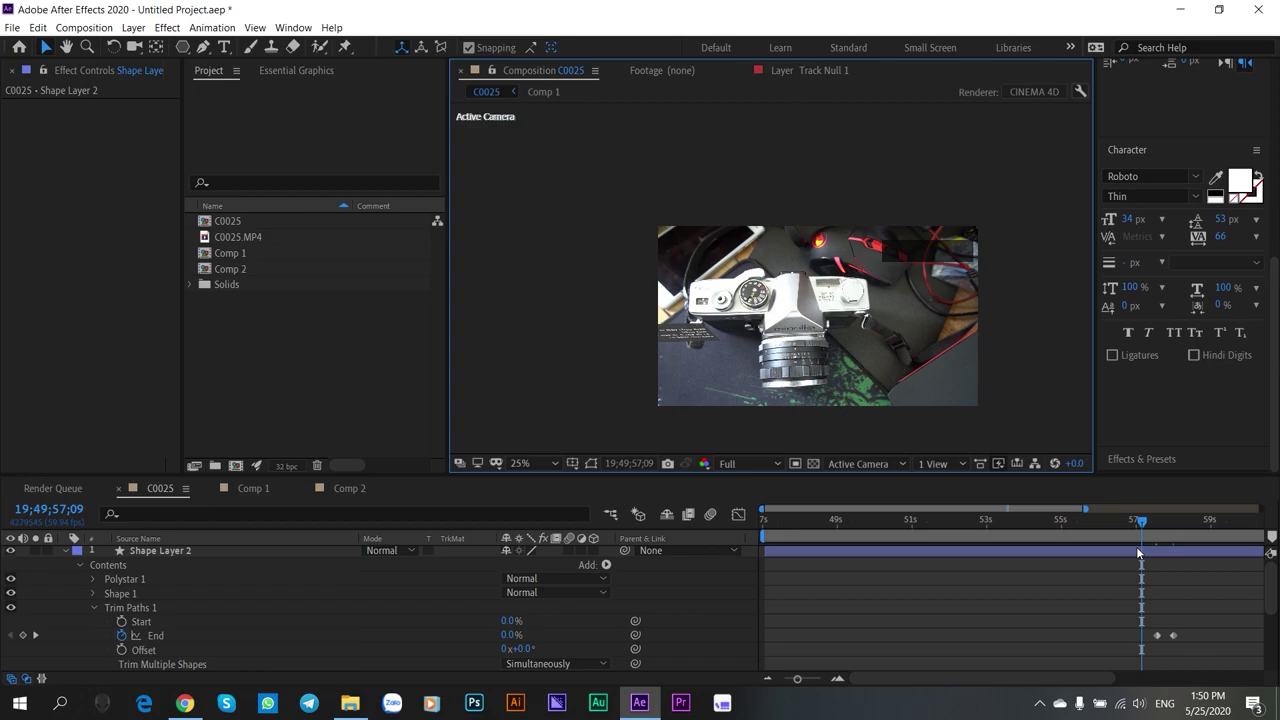
key(space)
mouse_move(1147, 525)
mouse_down()
mouse_move(1183, 520)
mouse_move(1158, 517)
mouse_up()
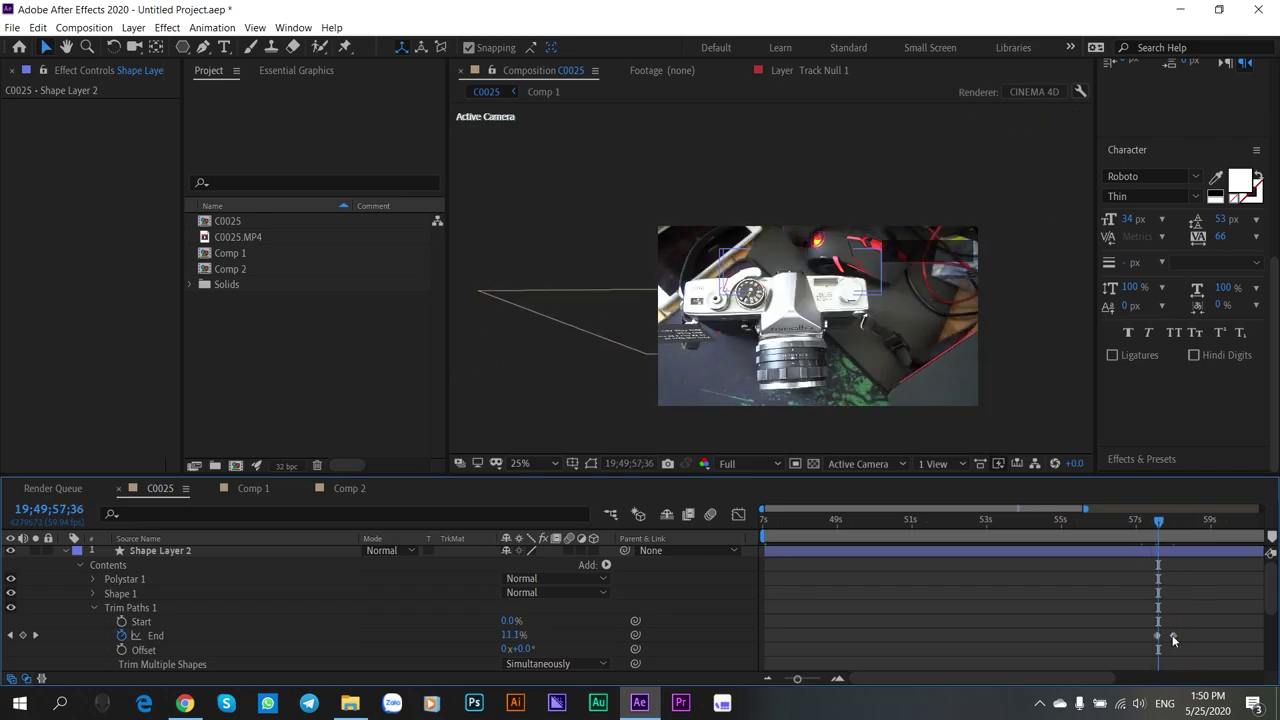
drag(1158, 521, 1172, 526)
- Set Shape Layer 1's anchor point to 385, -380, position to 1256, 148 and unlinked scale to 105, 100%
scroll(1075, 599, down, 1)
scroll(1075, 599, up, 2)
click(1172, 554)
click(891, 256)
scroll(54, 616, down, 4)
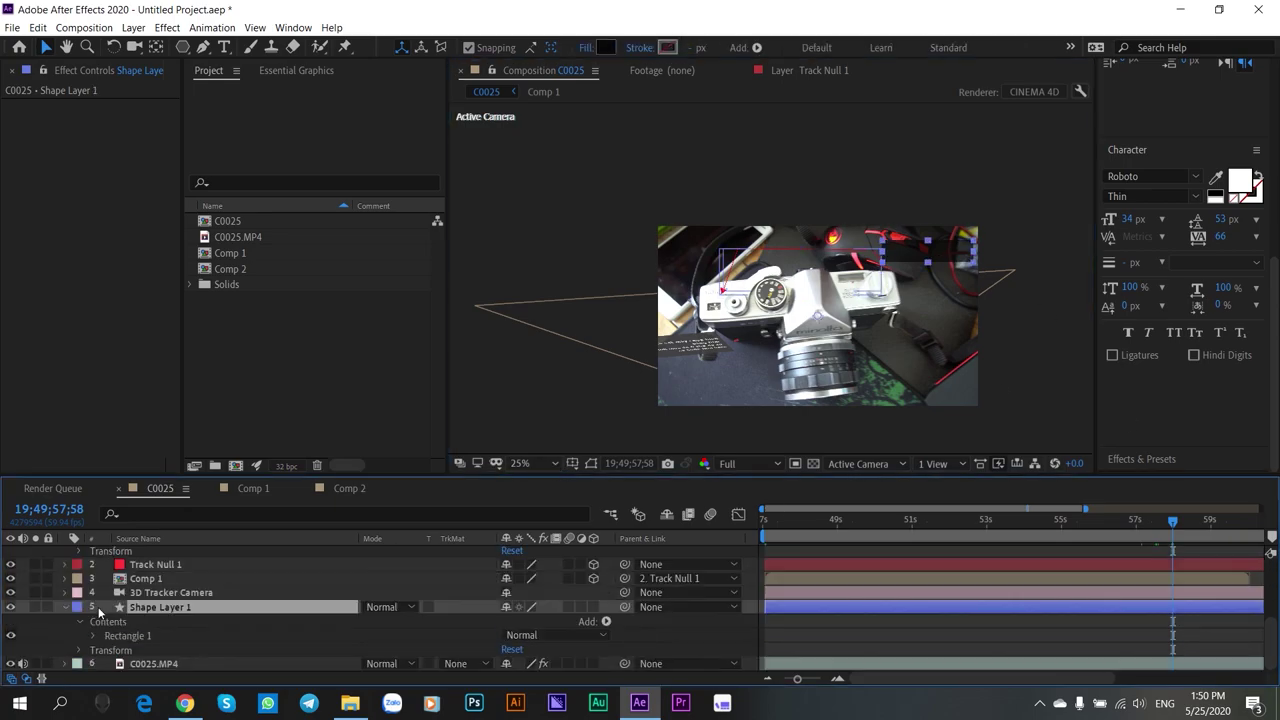
scroll(81, 646, down, 2)
click(507, 636)
drag(531, 636, 614, 621)
drag(541, 621, 893, 608)
drag(542, 608, 164, 665)
drag(897, 318, 919, 249)
scroll(919, 249, up, 2)
drag(1011, 227, 1018, 226)
click(1035, 248)
key(comma)
- Move the text layer from Comp 2 into C0025 and set its font to Roboto Condensed
click(334, 488)
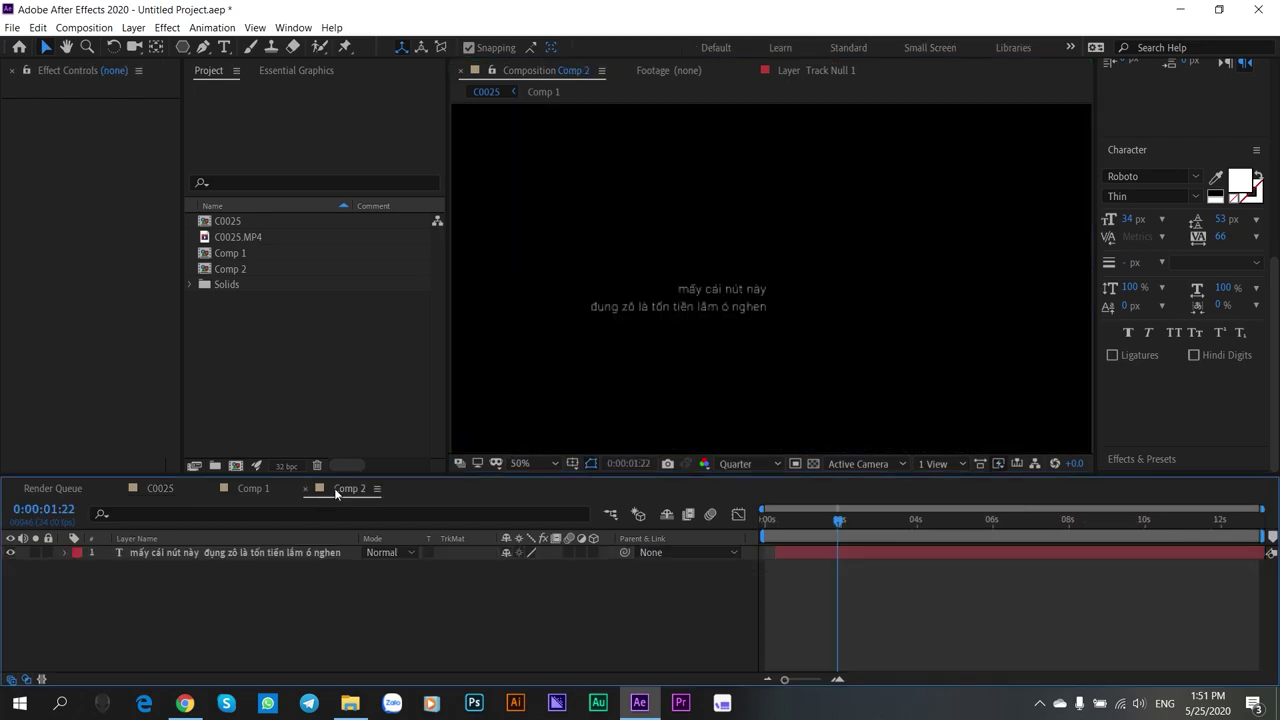
click(158, 488)
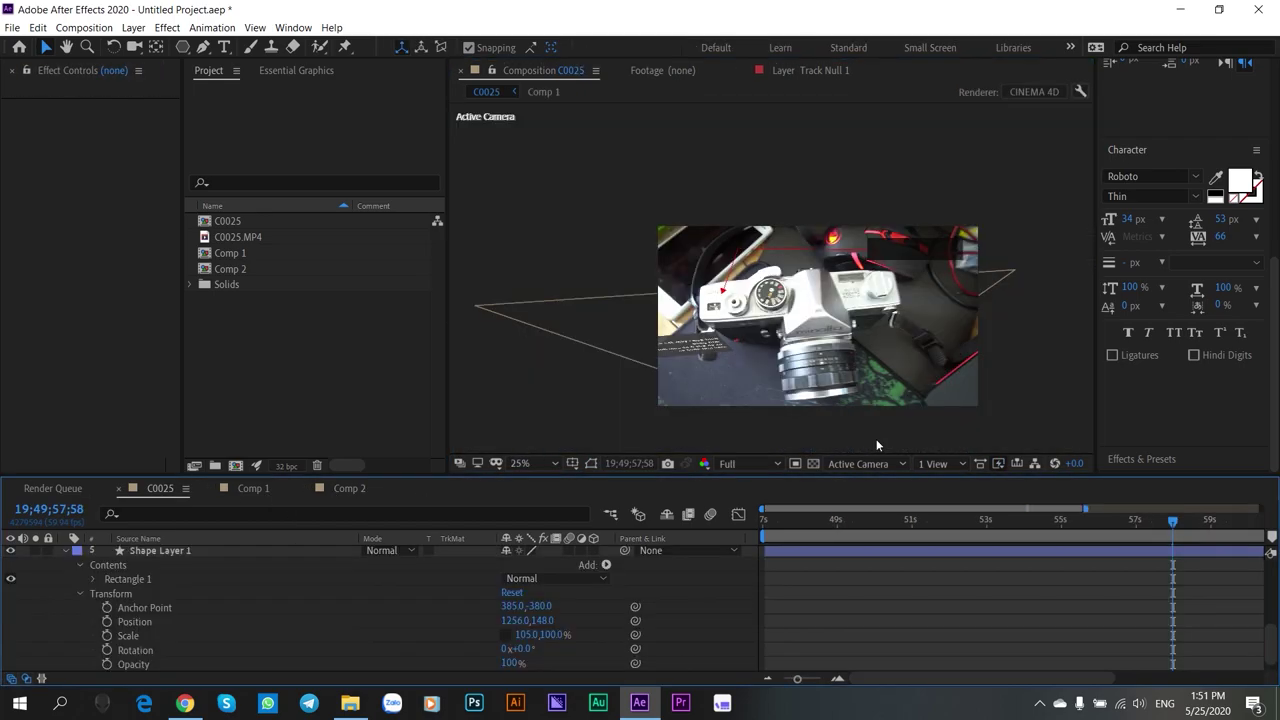
click(1197, 178)
click(1176, 149)
click(1130, 437)
click(1195, 197)
click(1135, 216)
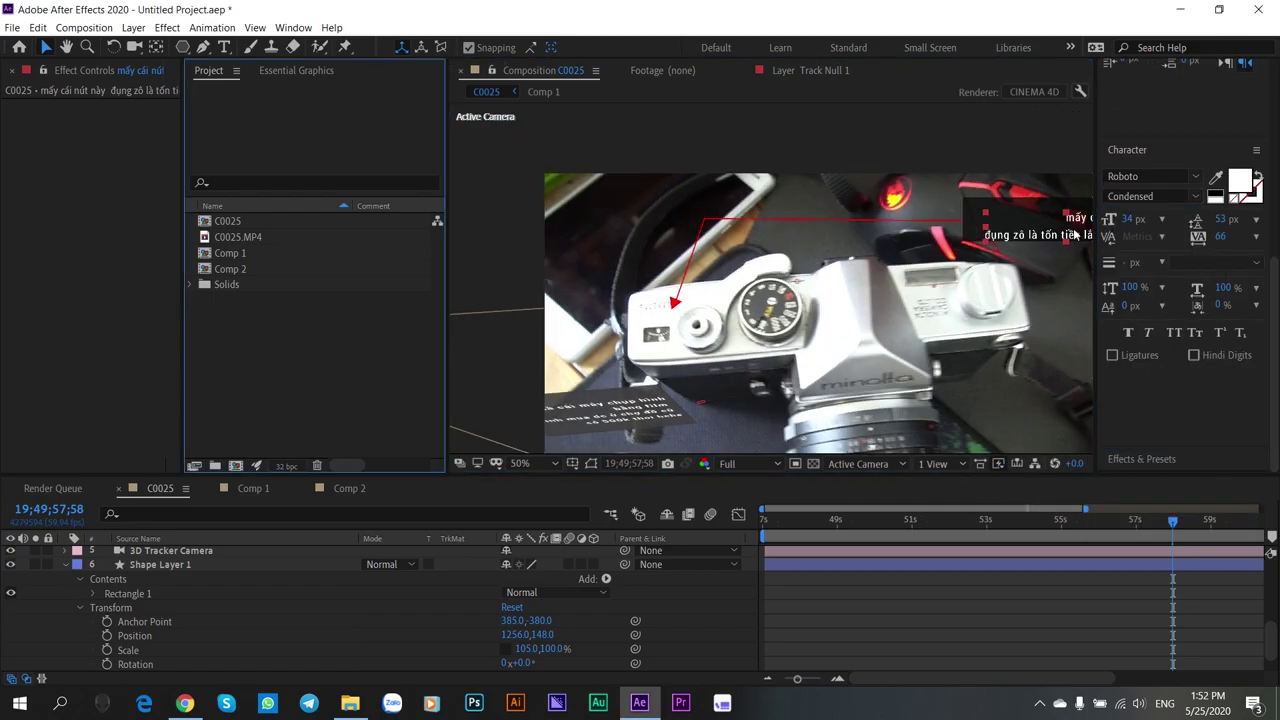
- Place the two-line text inside the dark callout box at the end of the pointer line
key(comma)
scroll(960, 265, up, 2)
drag(1053, 221, 1046, 221)
scroll(1046, 221, down, 2)
scroll(1158, 611, down, 2)
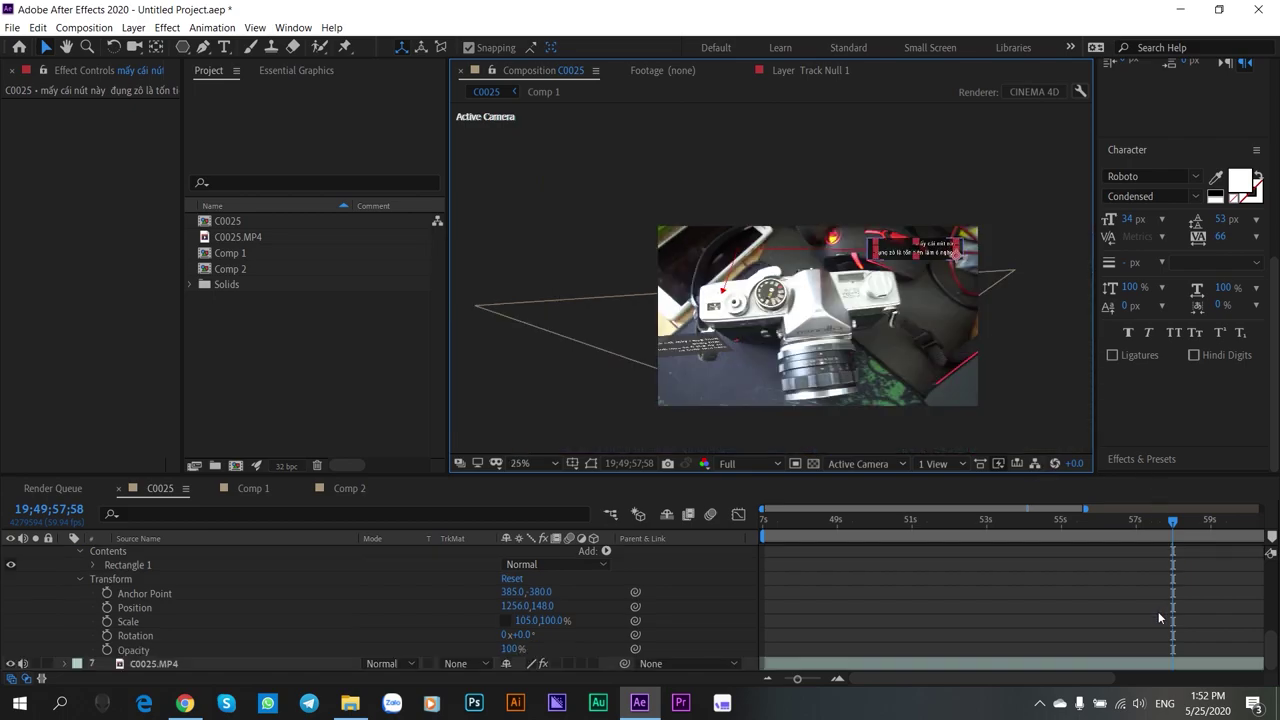
- Keyframe Shape Layer 1's horizontal scale to grow from 0% at the pointer line's end keyframe to 105% at 19;49;58;11
scroll(1206, 612, up, 3)
click(1180, 519)
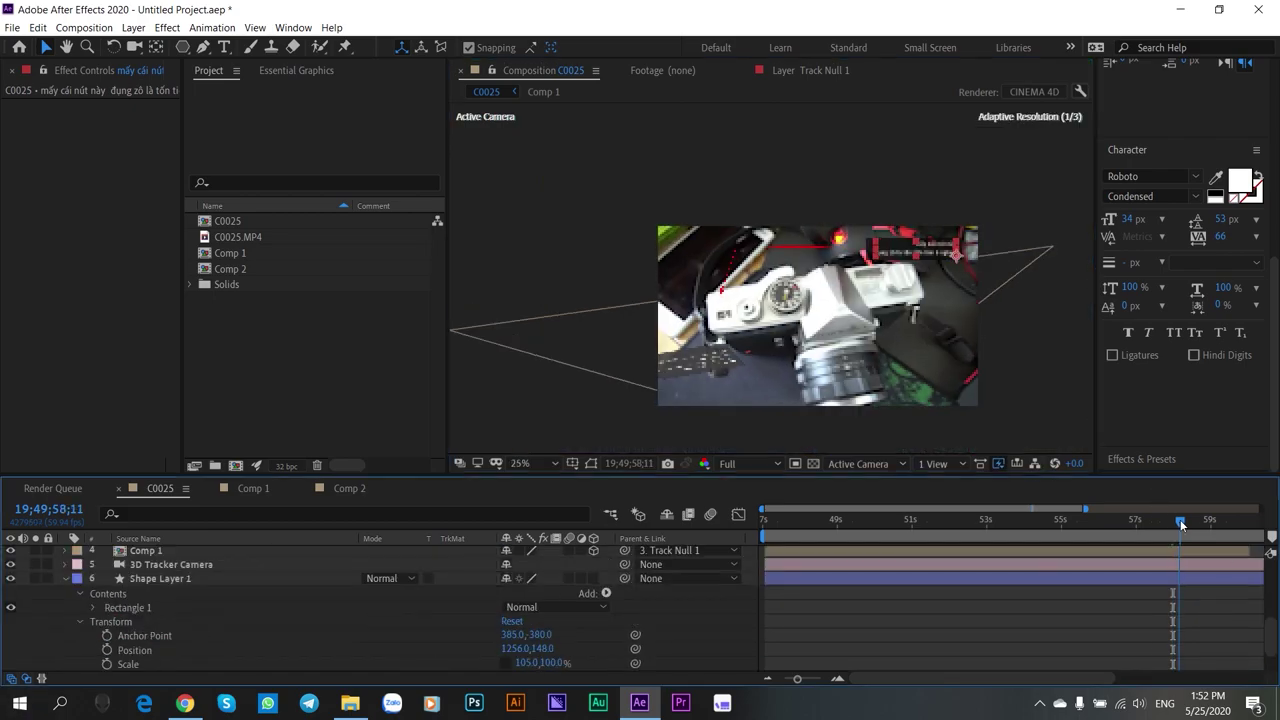
click(107, 664)
drag(1183, 523, 1173, 521)
scroll(80, 683, up, 3)
scroll(480, 590, down, 2)
scroll(460, 598, up, 1)
scroll(430, 618, down, 4)
click(526, 621)
text(0)
key(Return)
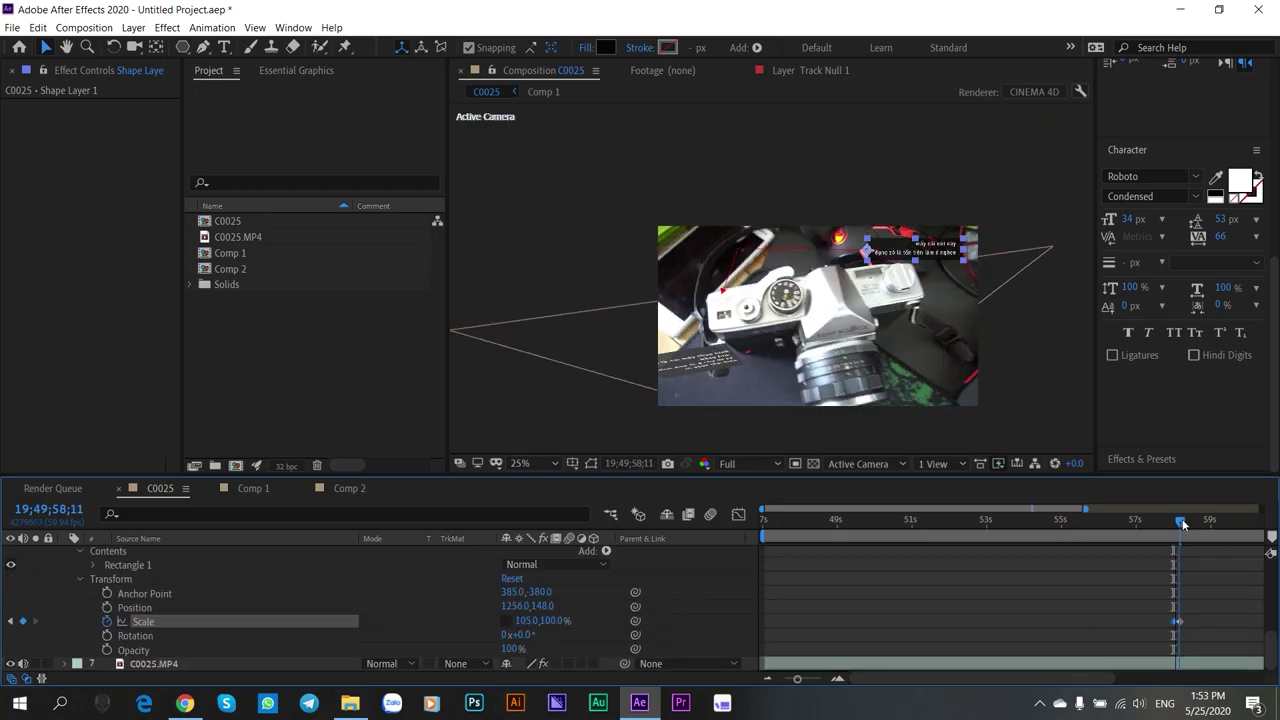
- Apply a recent animation preset to the callout text layer at 19;49;58;12
scroll(950, 585, up, 8)
click(1136, 553)
click(212, 27)
mouse_move(220, 77)
click(545, 78)
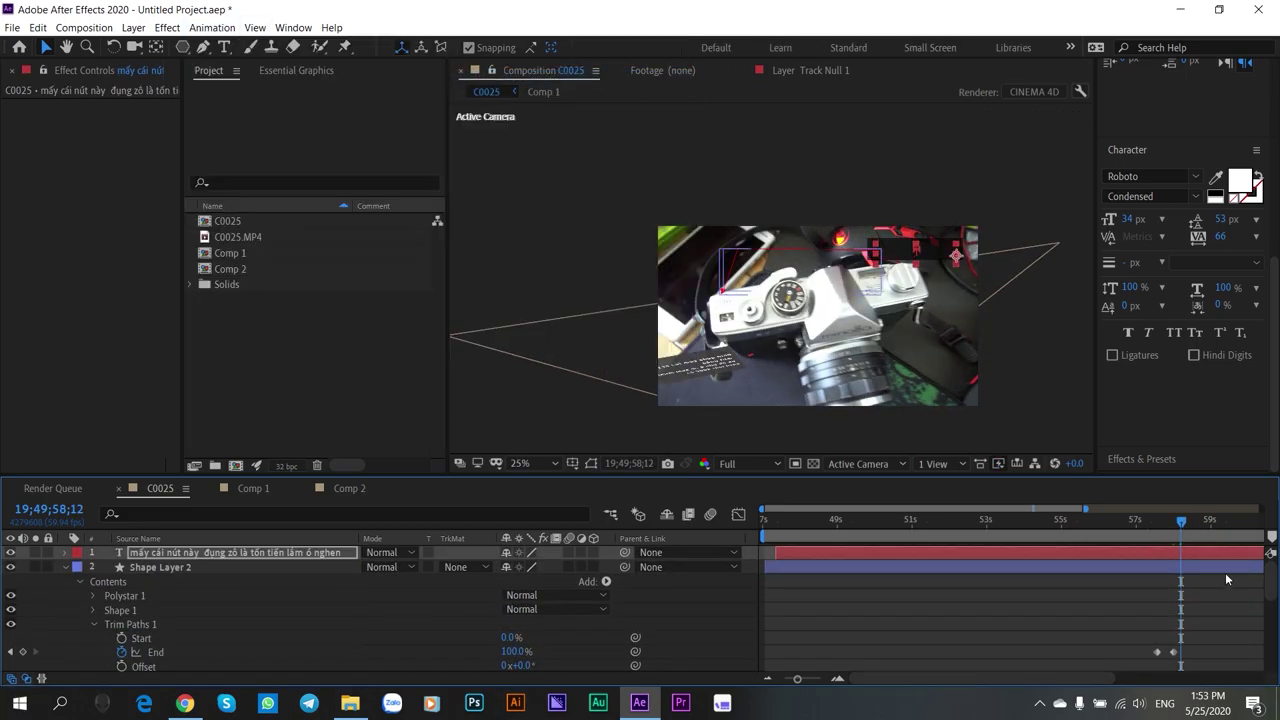
- Start the callout text layer at about 19;49;58;07 and delete the unneeded entry from its expanded text properties
click(66, 553)
click(80, 568)
drag(811, 553, 907, 533)
click(93, 624)
scroll(219, 648, down, 3)
scroll(215, 646, up, 2)
click(187, 636)
key(Delete)
mouse_move(912, 524)
mouse_down()
mouse_move(924, 524)
mouse_move(907, 527)
mouse_up()
scroll(1004, 560, down, 3)
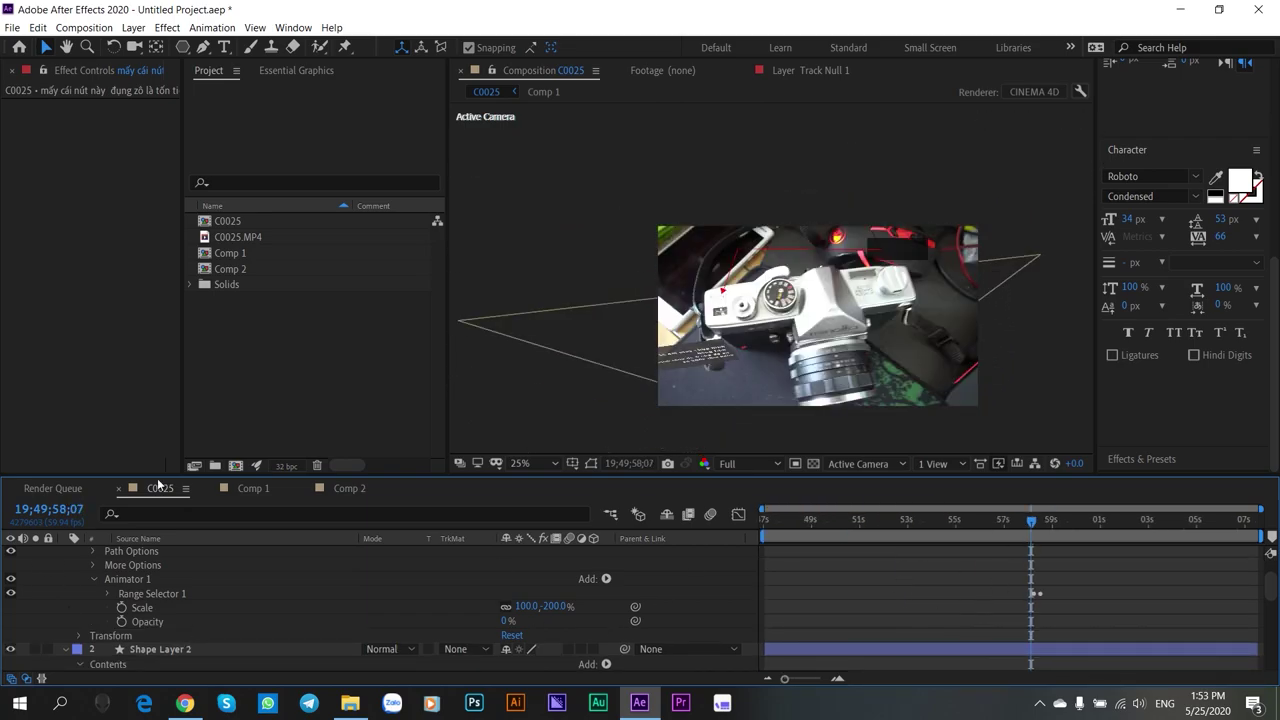
- Enlarge the timeline area and collapse the properties of the text layer and Shape Layer 2
drag(159, 475, 155, 371)
scroll(72, 455, up, 2)
click(66, 449)
click(66, 463)
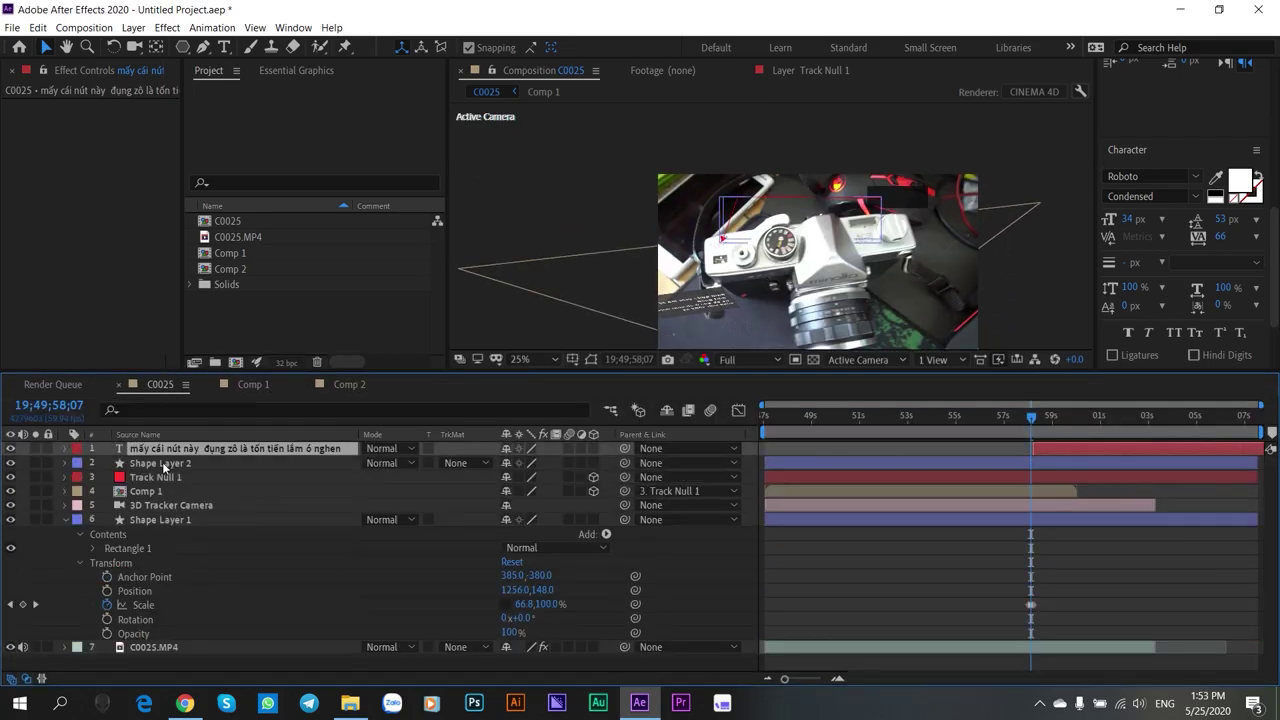
- Try cutting the text layer and Shape Layer 2 and pasting them back into C0025
ctrl+click(163, 462)
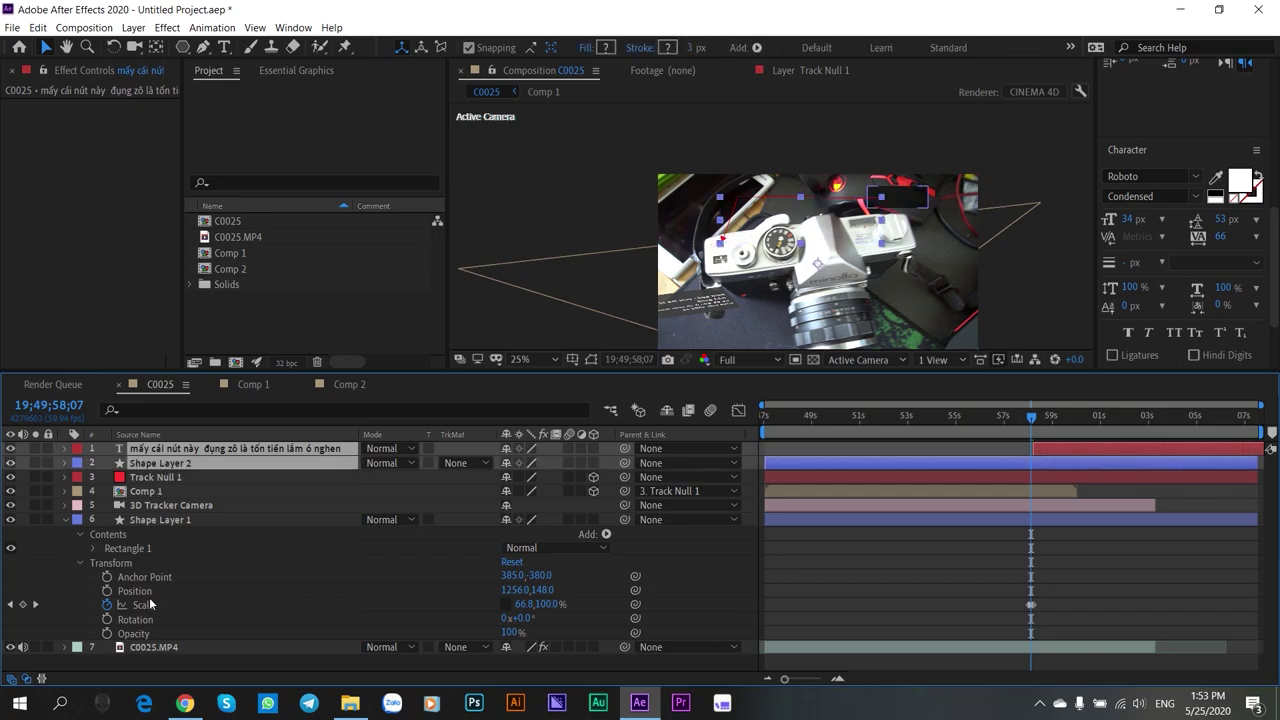
click(590, 519)
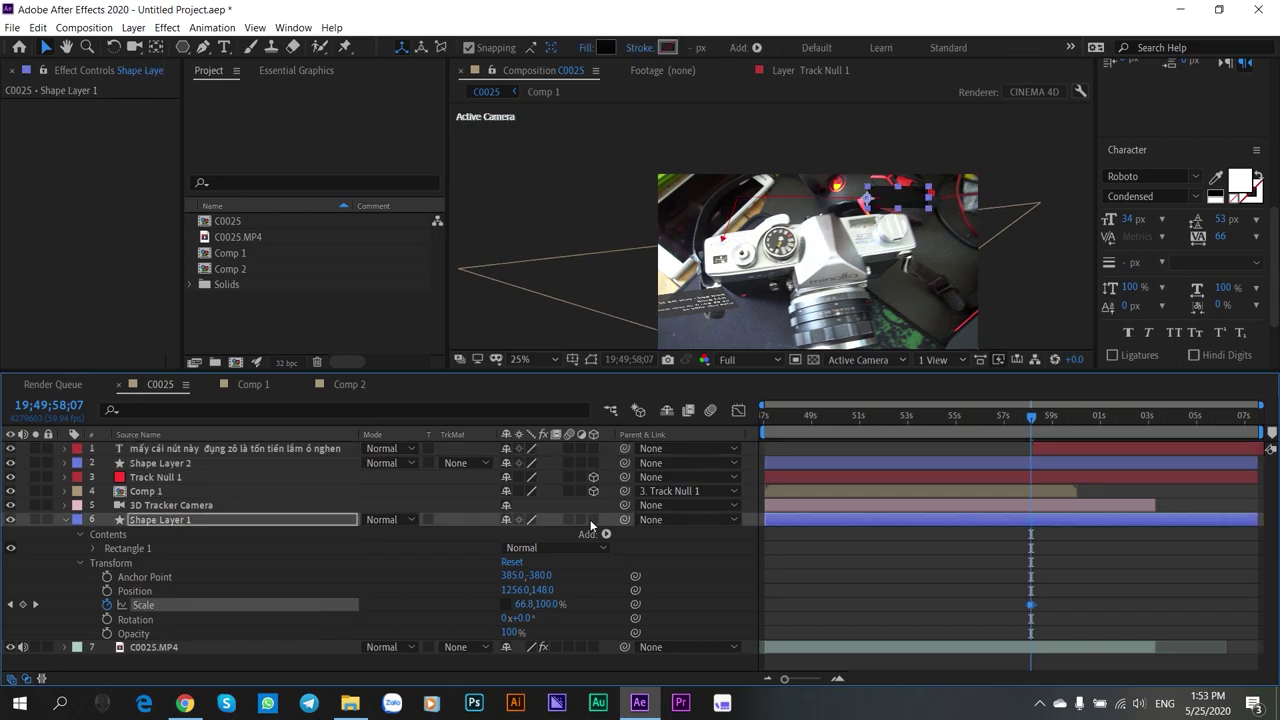
click(174, 446)
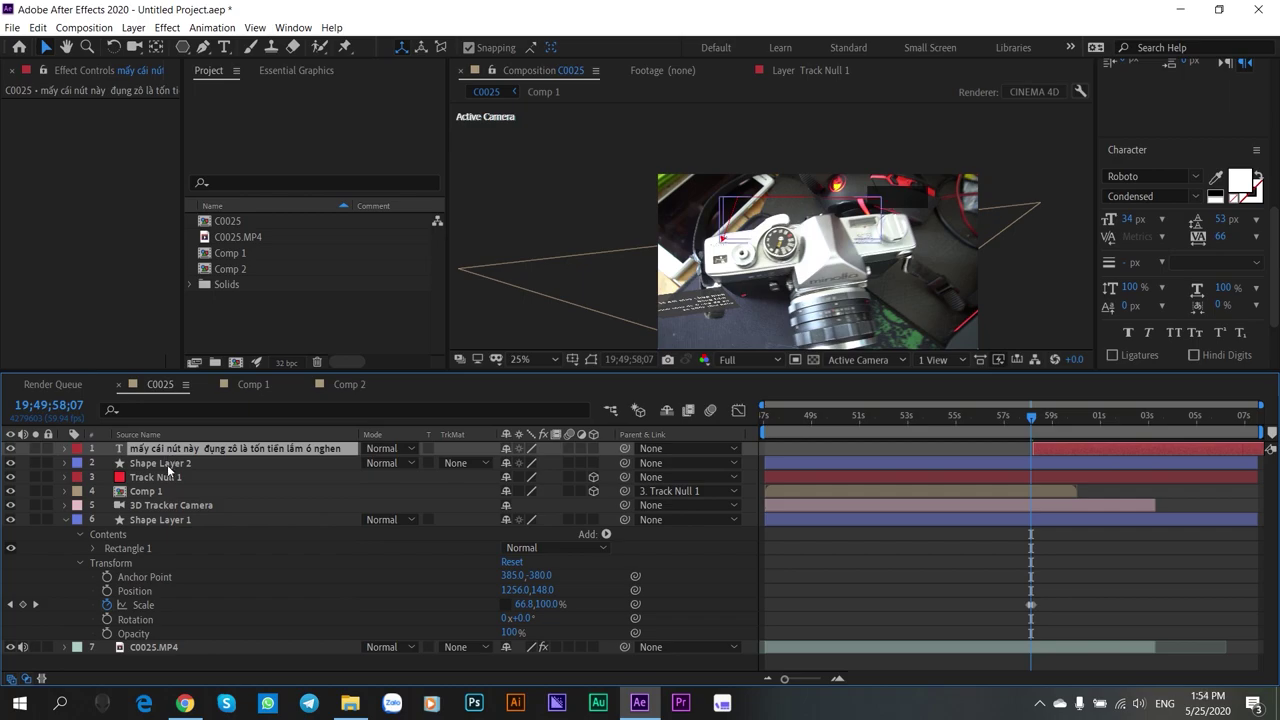
ctrl+click(167, 464)
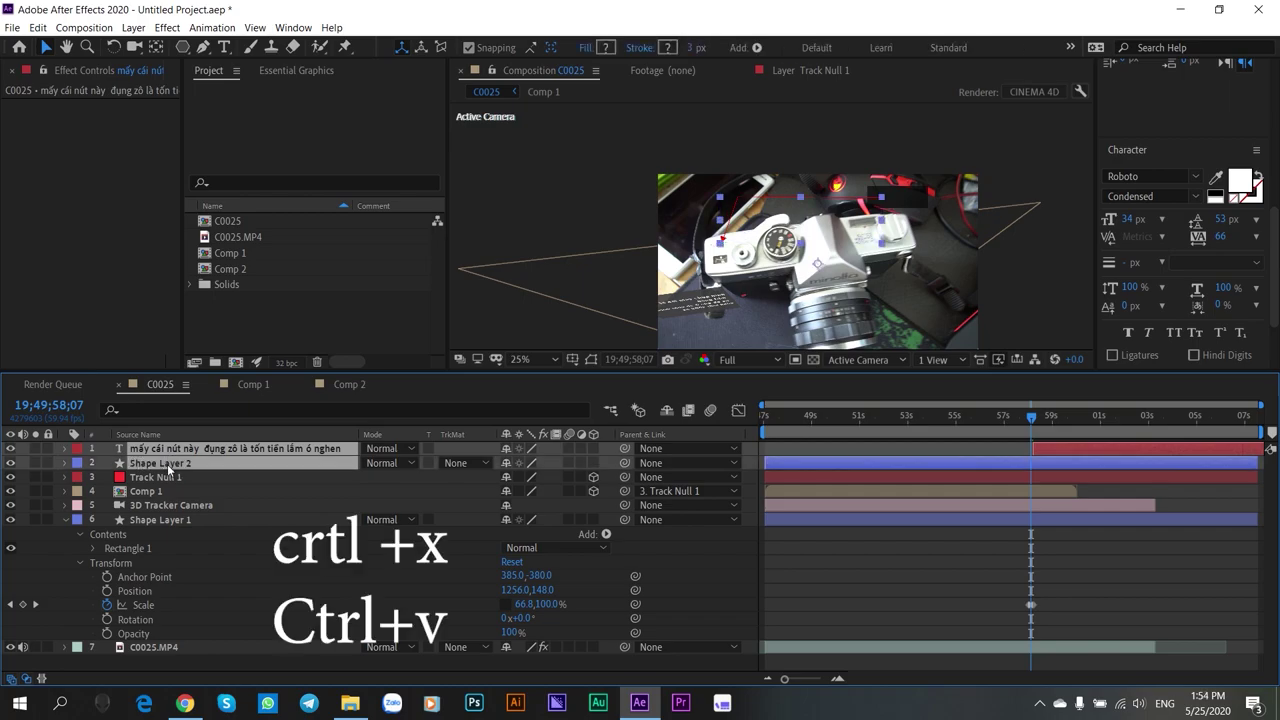
key(ctrl+x)
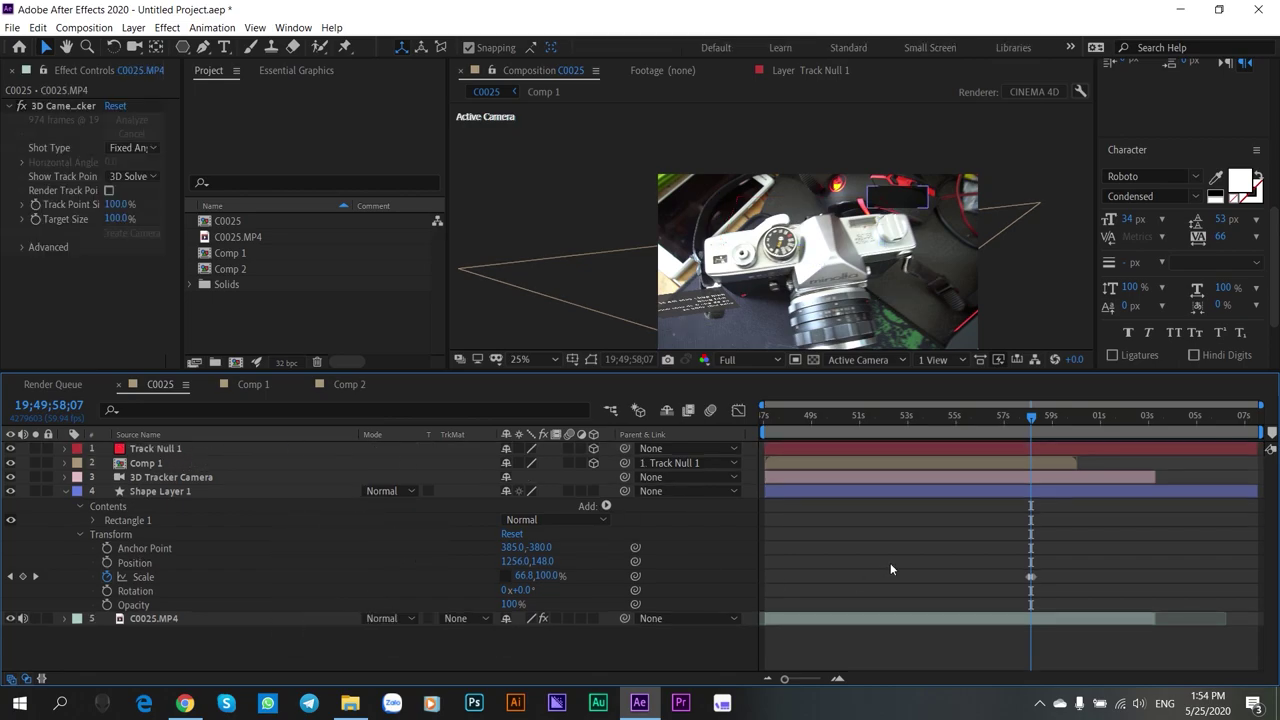
key(ctrl+v)
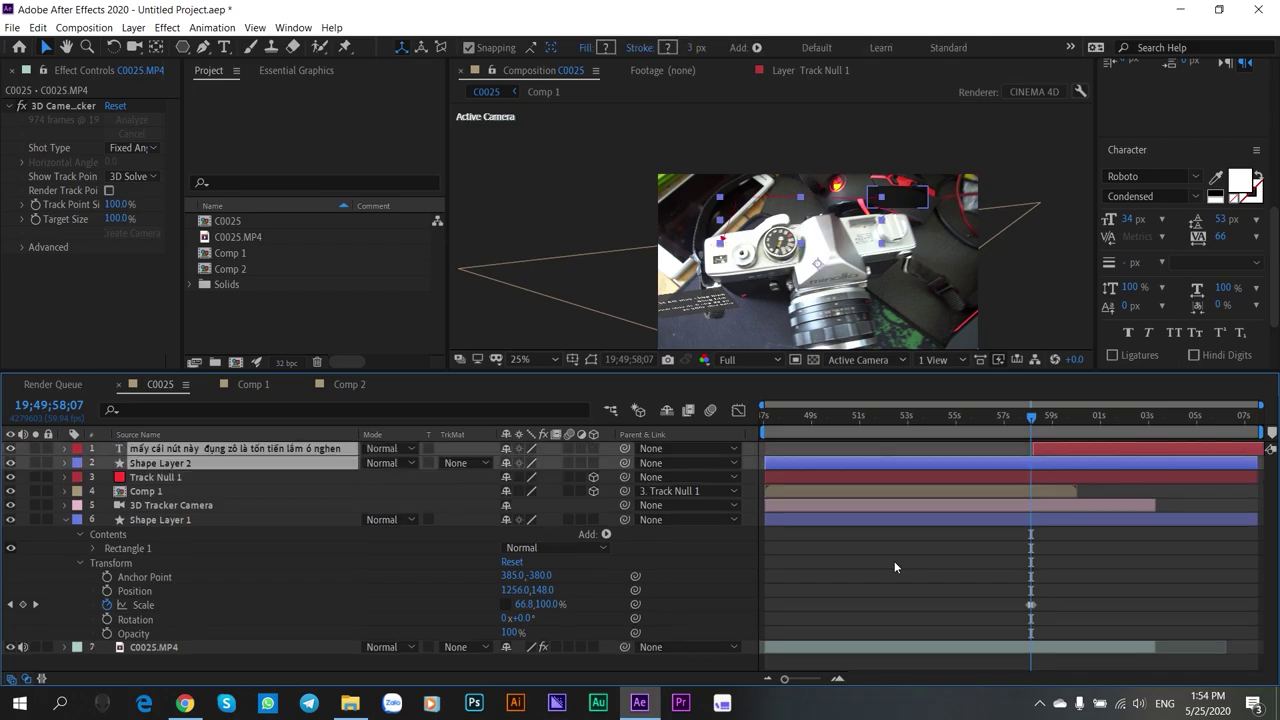
- Move Shape Layer 1, Shape Layer 2 and the callout text layer from C0025 into Comp 2
shift+click(144, 519)
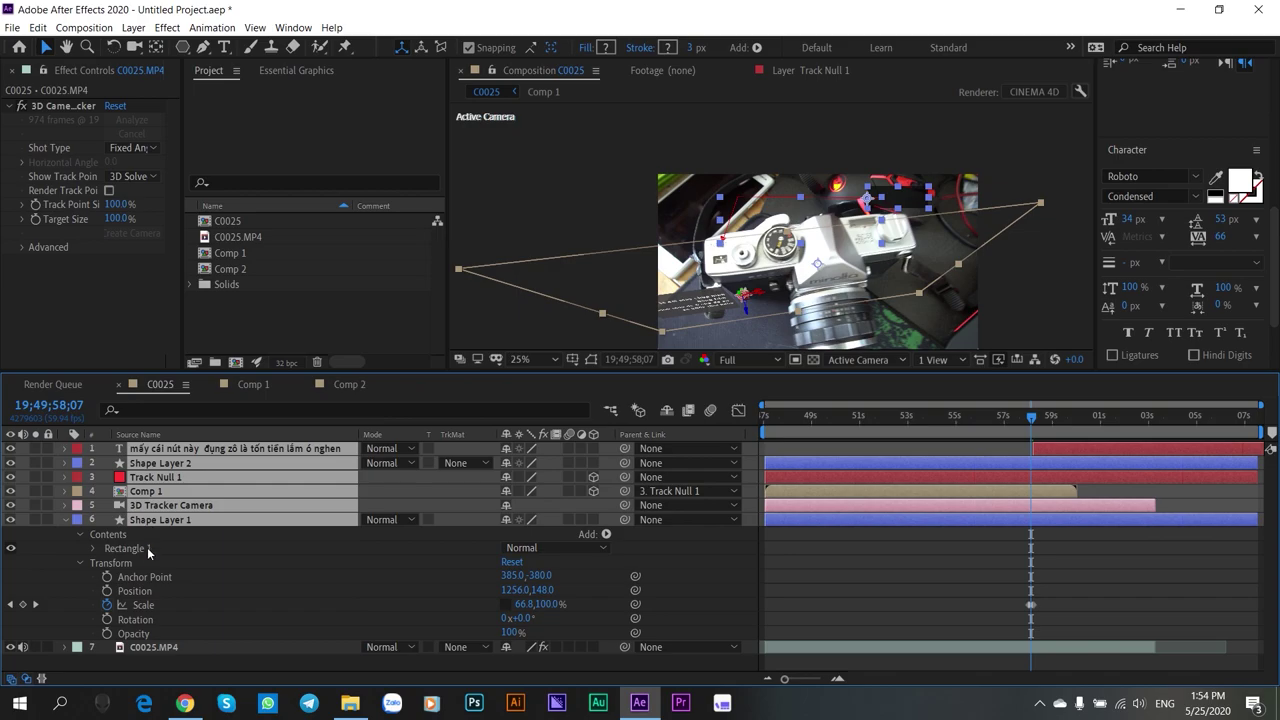
click(146, 566)
click(145, 520)
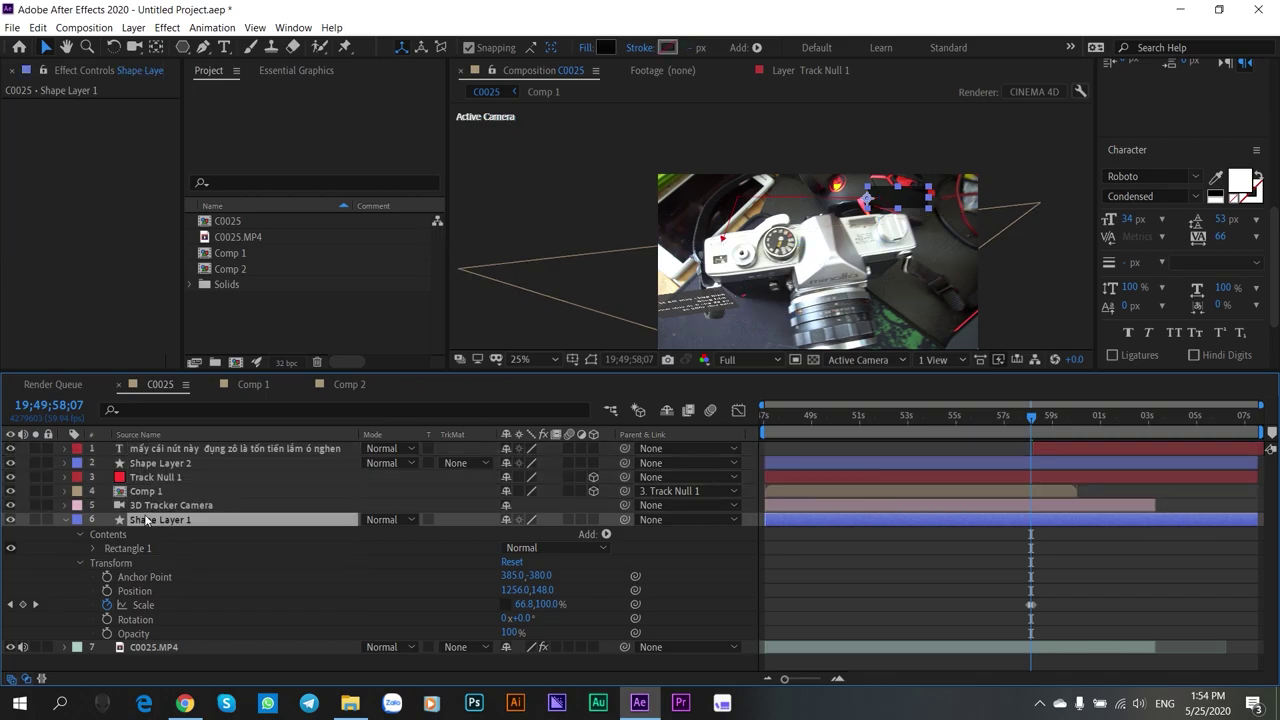
ctrl+click(161, 465)
ctrl+click(162, 452)
key(Delete)
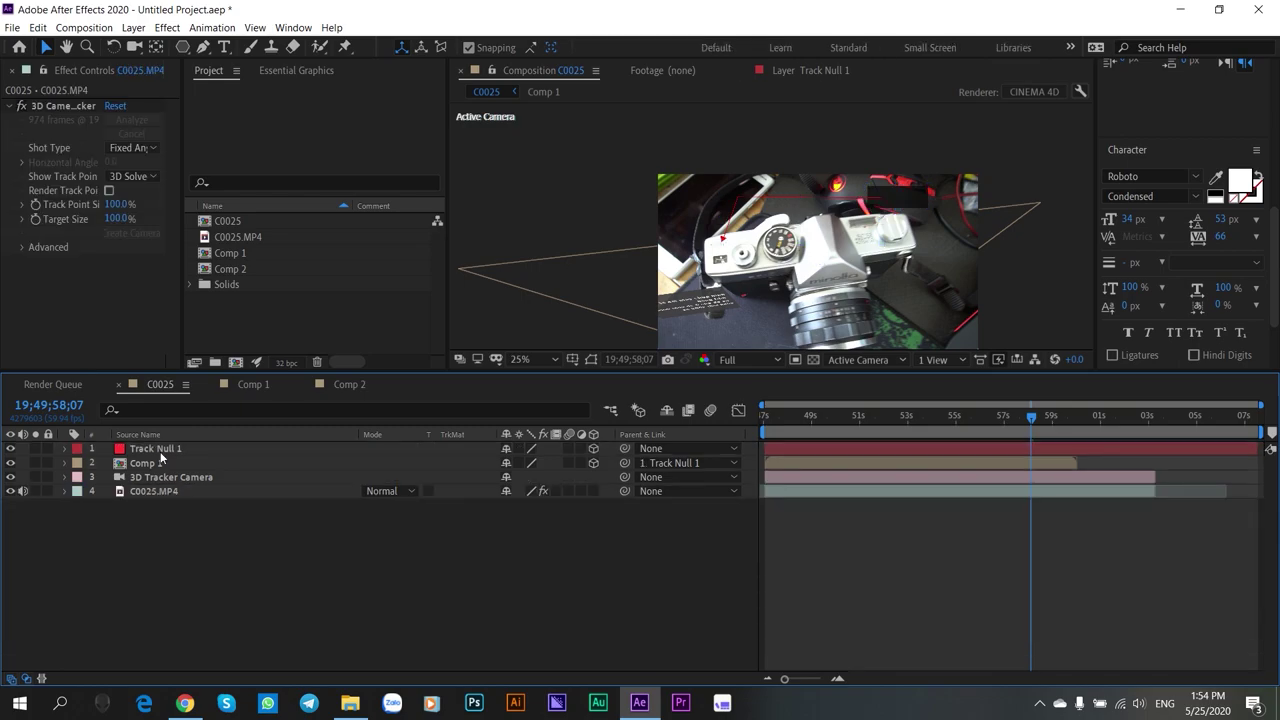
click(345, 385)
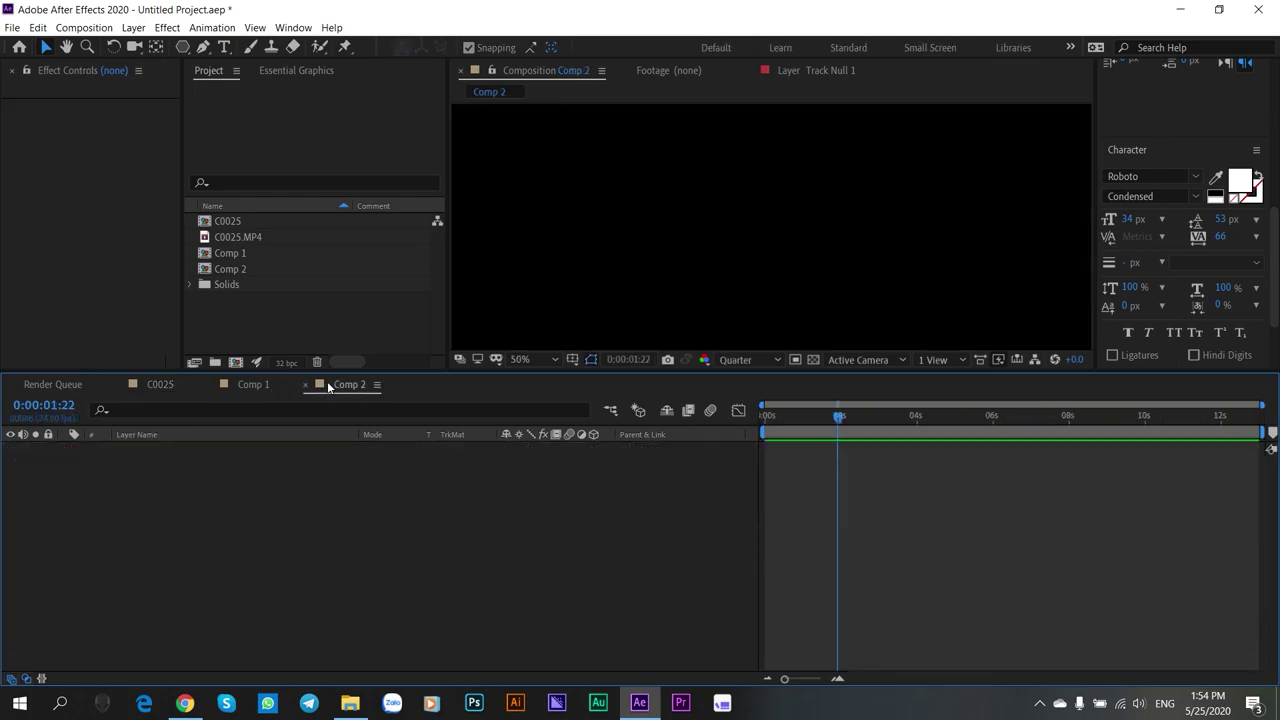
key(ctrl+v)
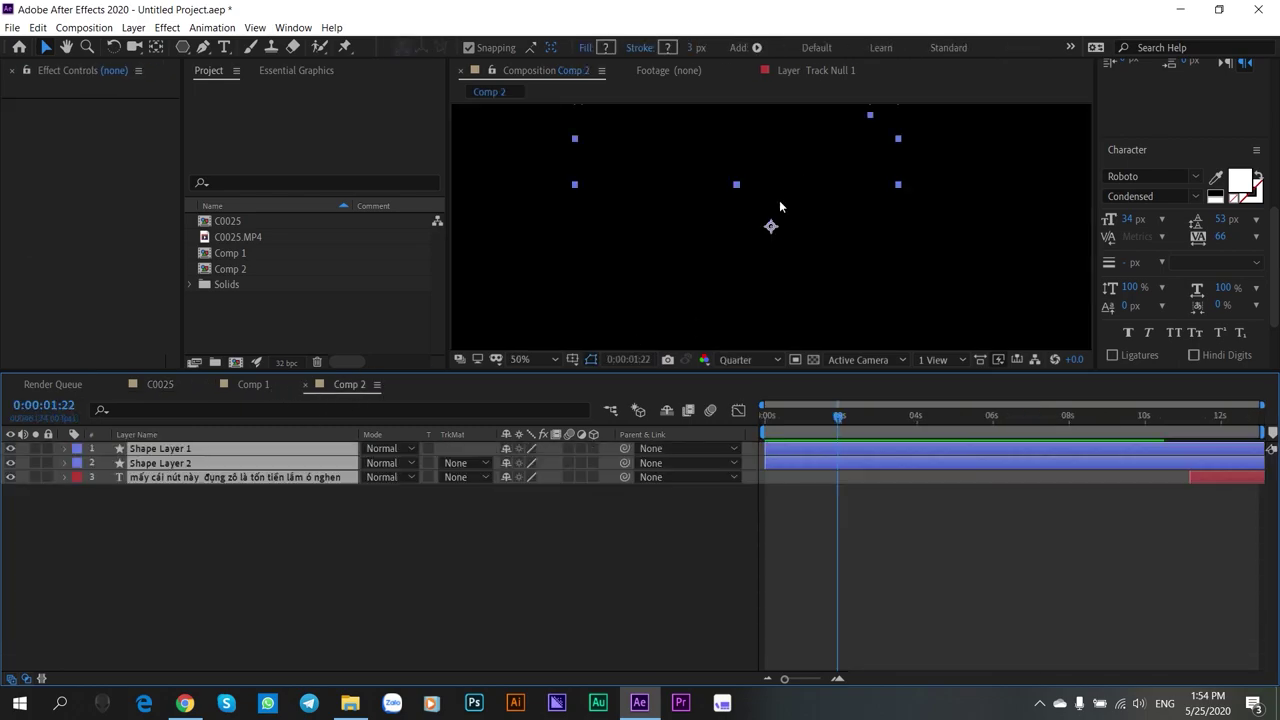
key(comma)
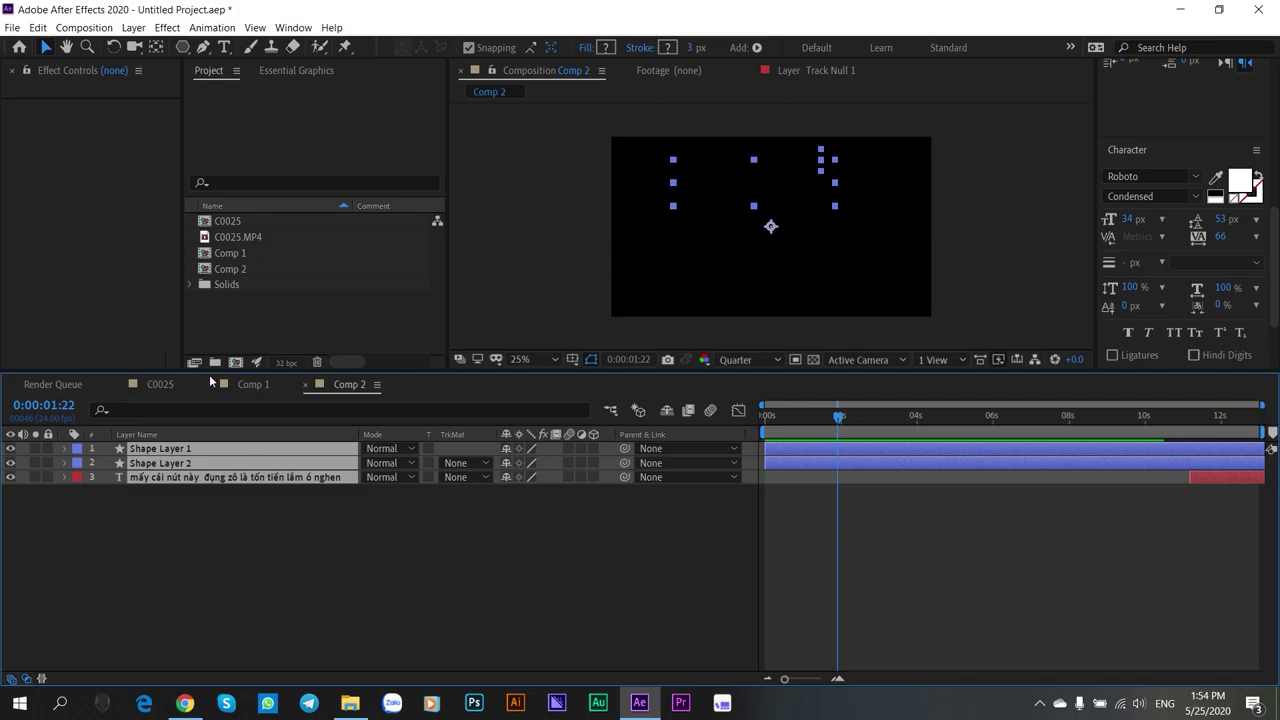
- Add Comp 2 as the top layer of the C0025 composition and scrub through the video
click(165, 384)
drag(1031, 416, 815, 428)
drag(230, 269, 260, 445)
drag(817, 420, 943, 443)
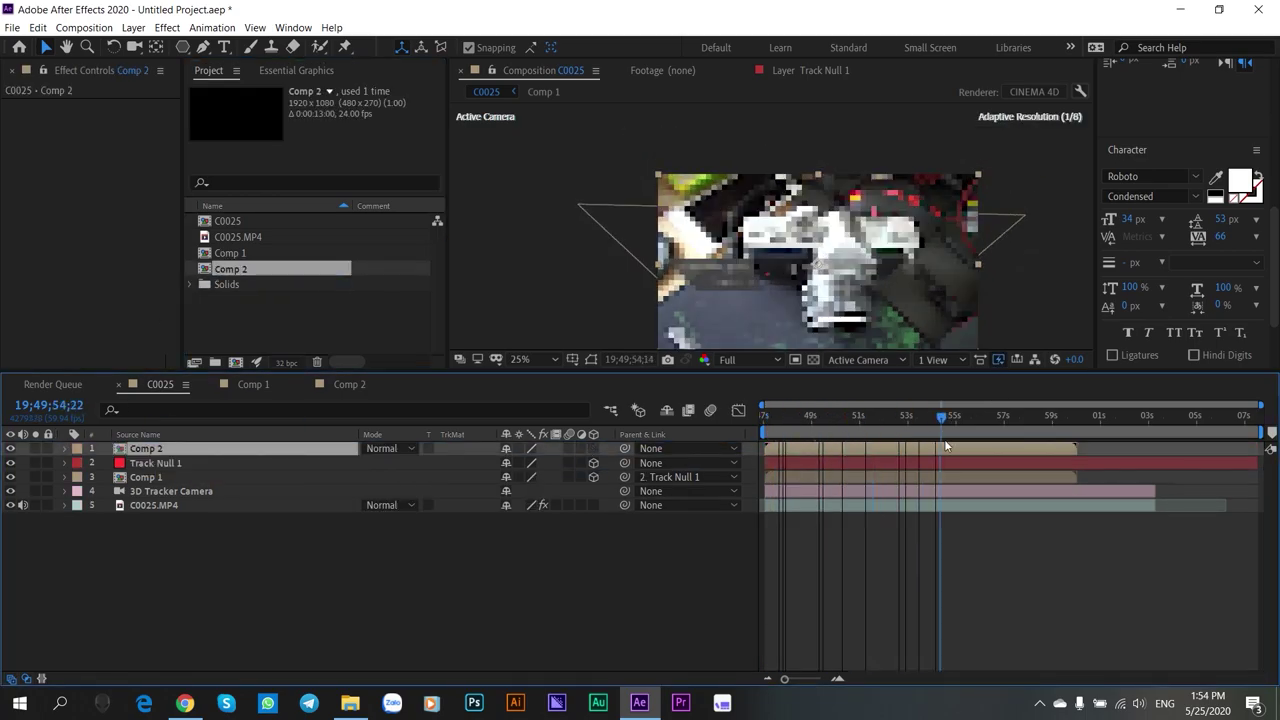
- In Comp 2, trim the start of Shape Layer 1 and Shape Layer 2 to about 10 seconds
double_click(943, 448)
drag(1098, 430, 1160, 439)
click(172, 463)
shift+click(172, 448)
key(alt+bracketleft)
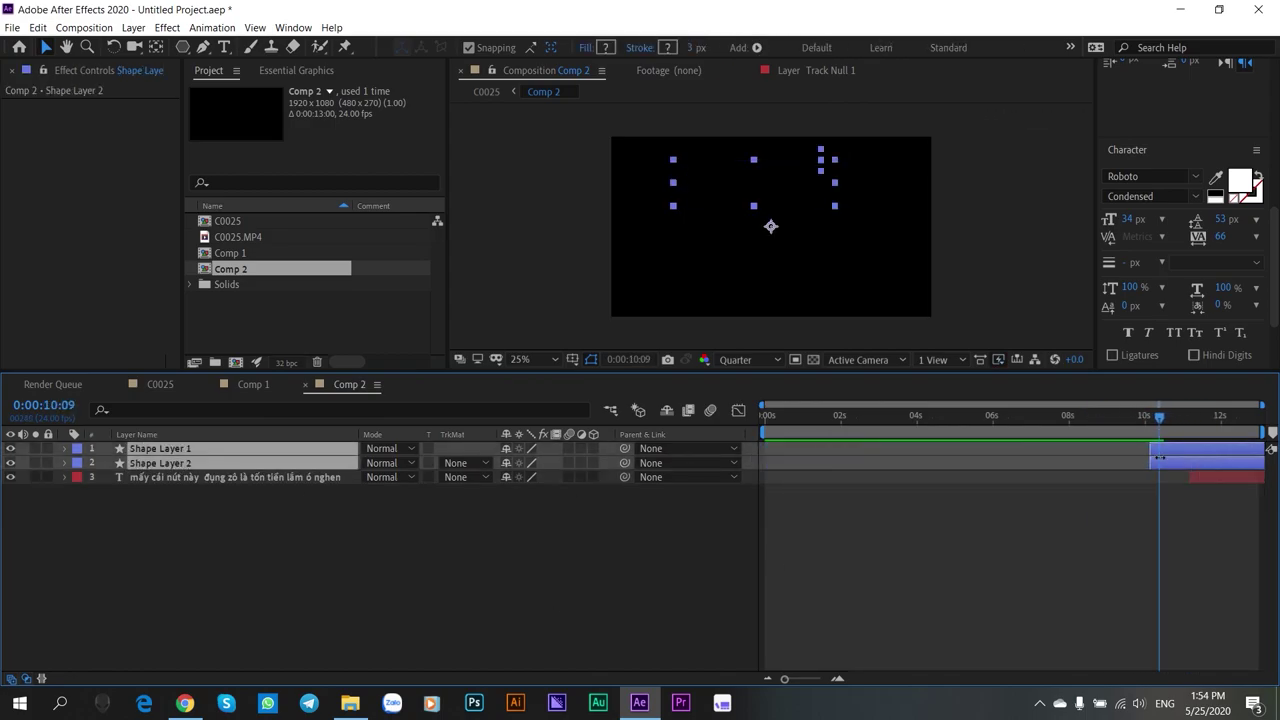
- Shift all three Comp 2 layers so the shapes start at 0 seconds, and end the work area at about 10 seconds
click(1107, 512)
drag(224, 456, 223, 455)
drag(1230, 460, 840, 457)
drag(1262, 433, 1154, 434)
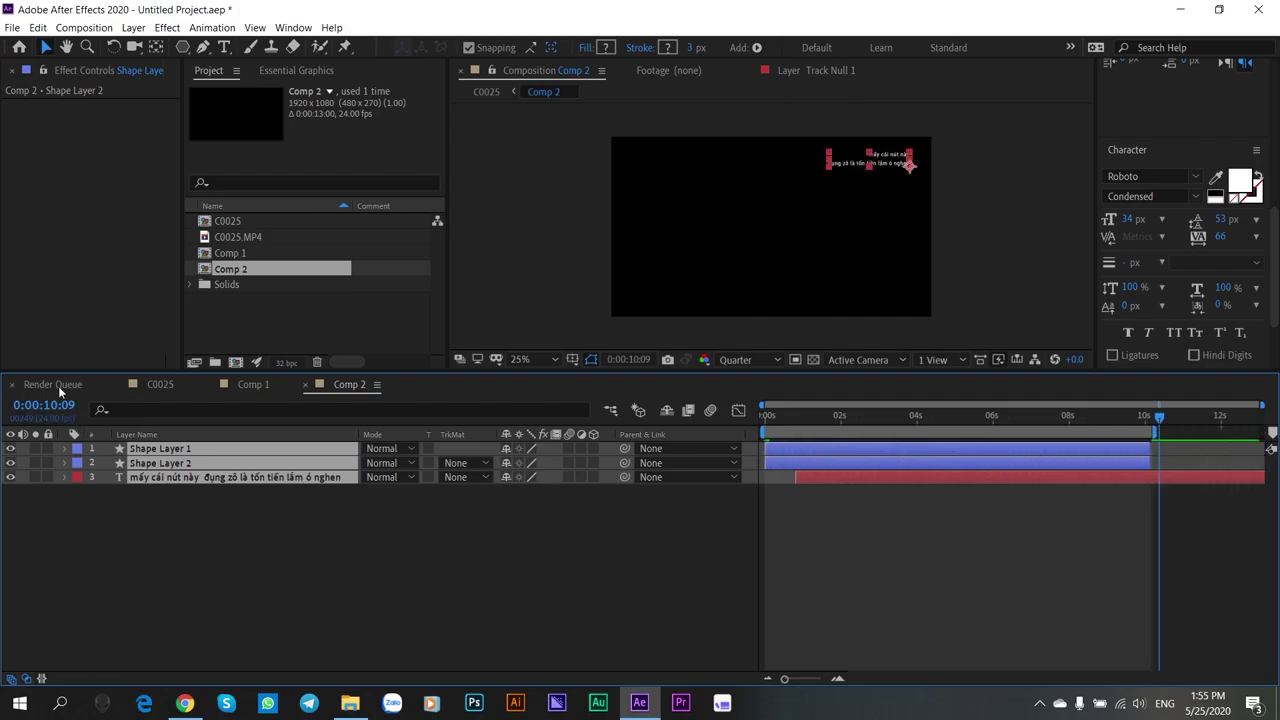
- Return to C0025 and scrub to 19;49;56;02 to check the Comp 2 callout over the footage
click(158, 385)
drag(1014, 420, 982, 490)
click(1027, 586)
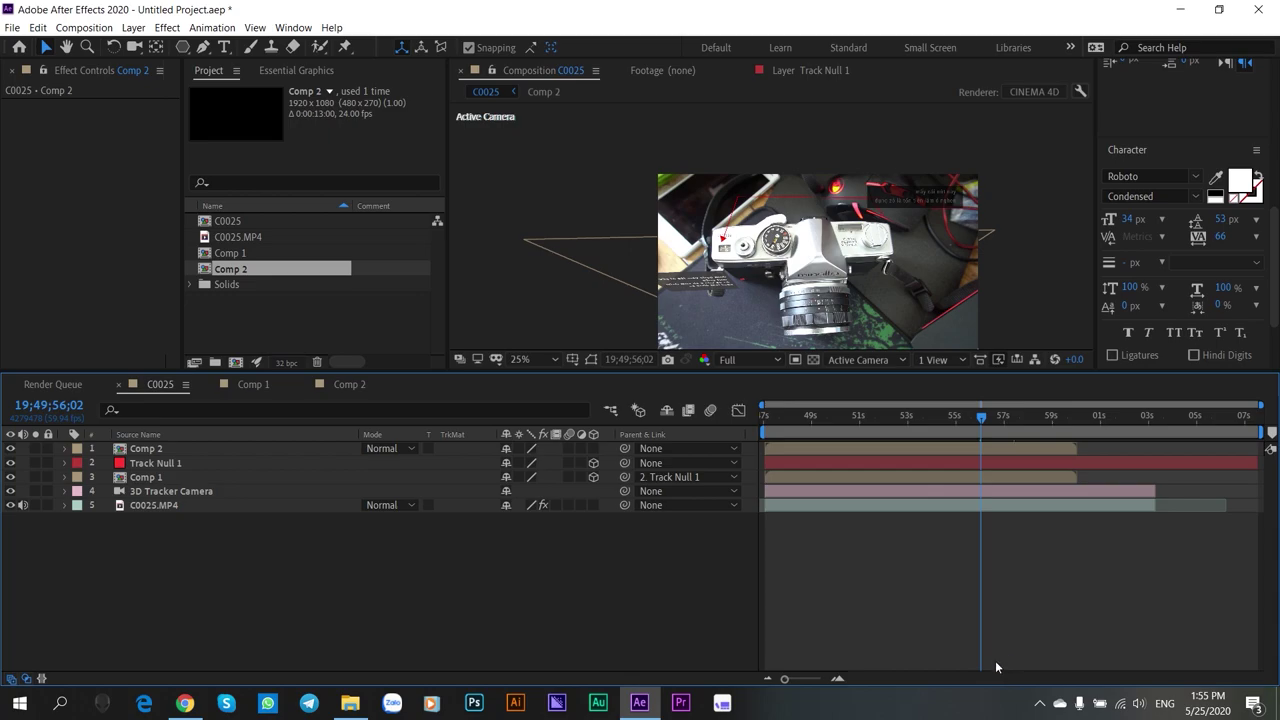
- Create a null from the 3D Camera Tracker point on C0025.MP4 beside the round knob next to the camera's speed dial
click(152, 506)
click(82, 107)
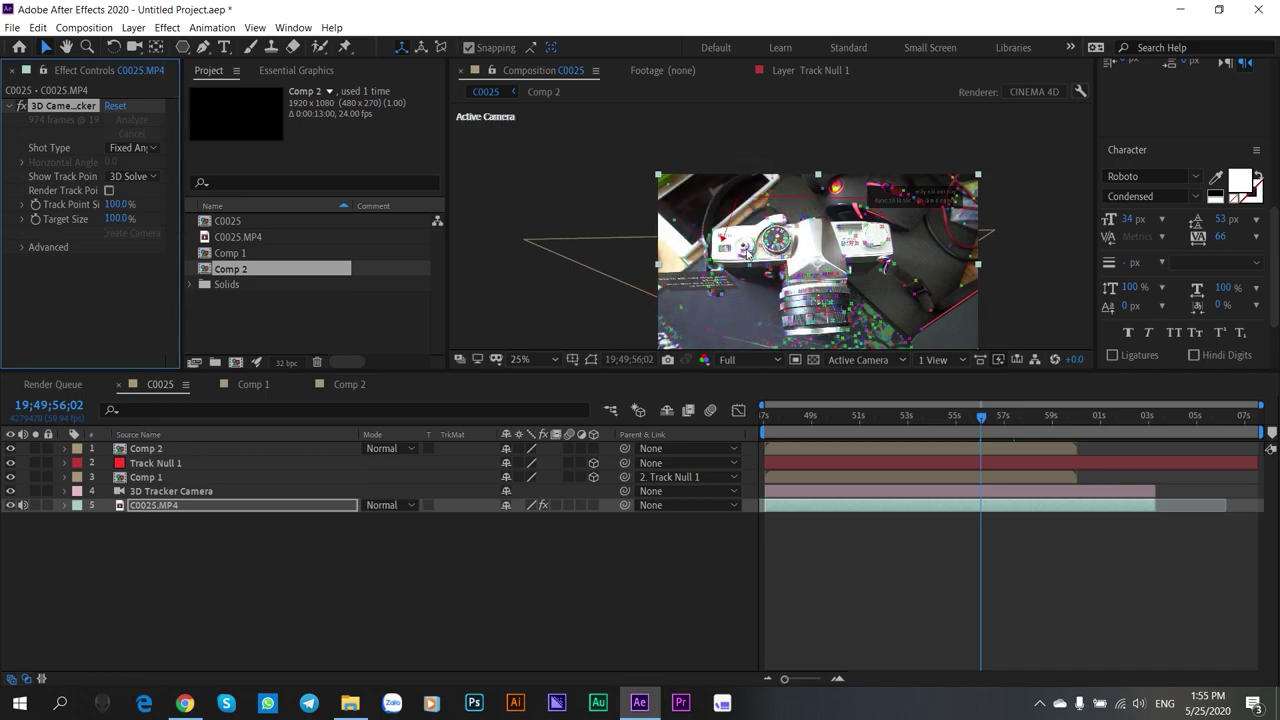
scroll(750, 252, up, 2)
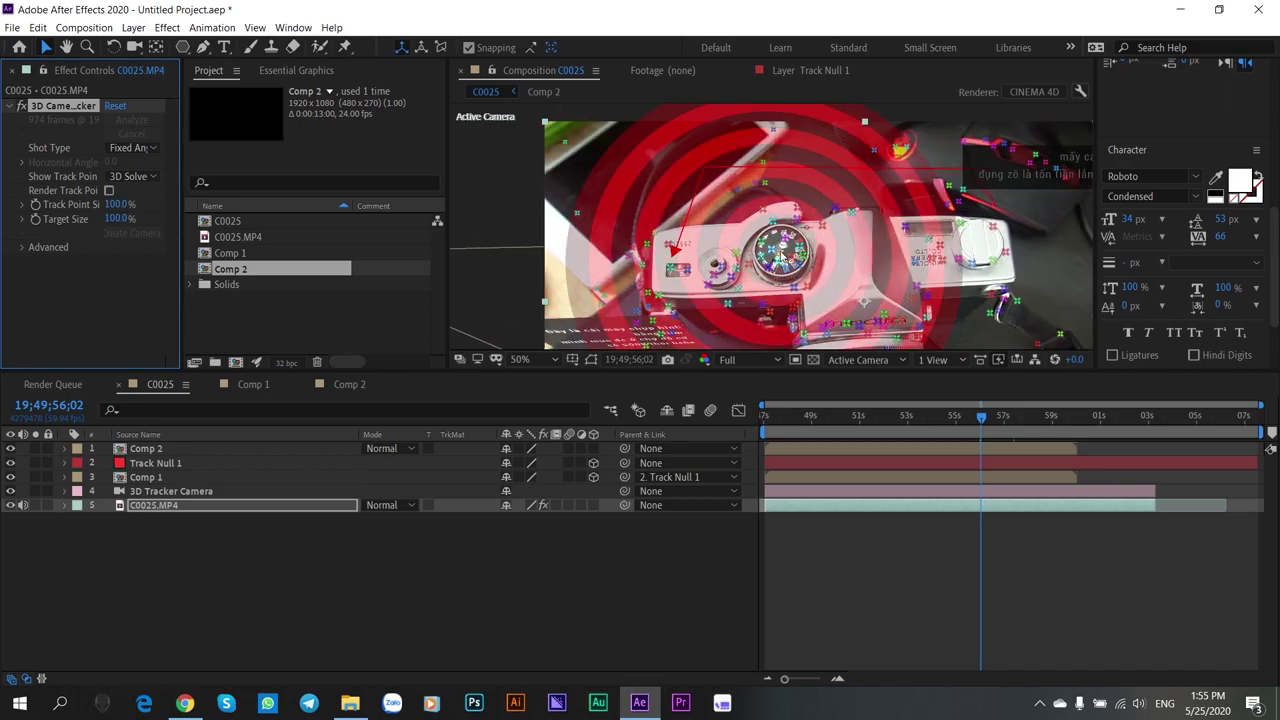
scroll(726, 270, up, 2)
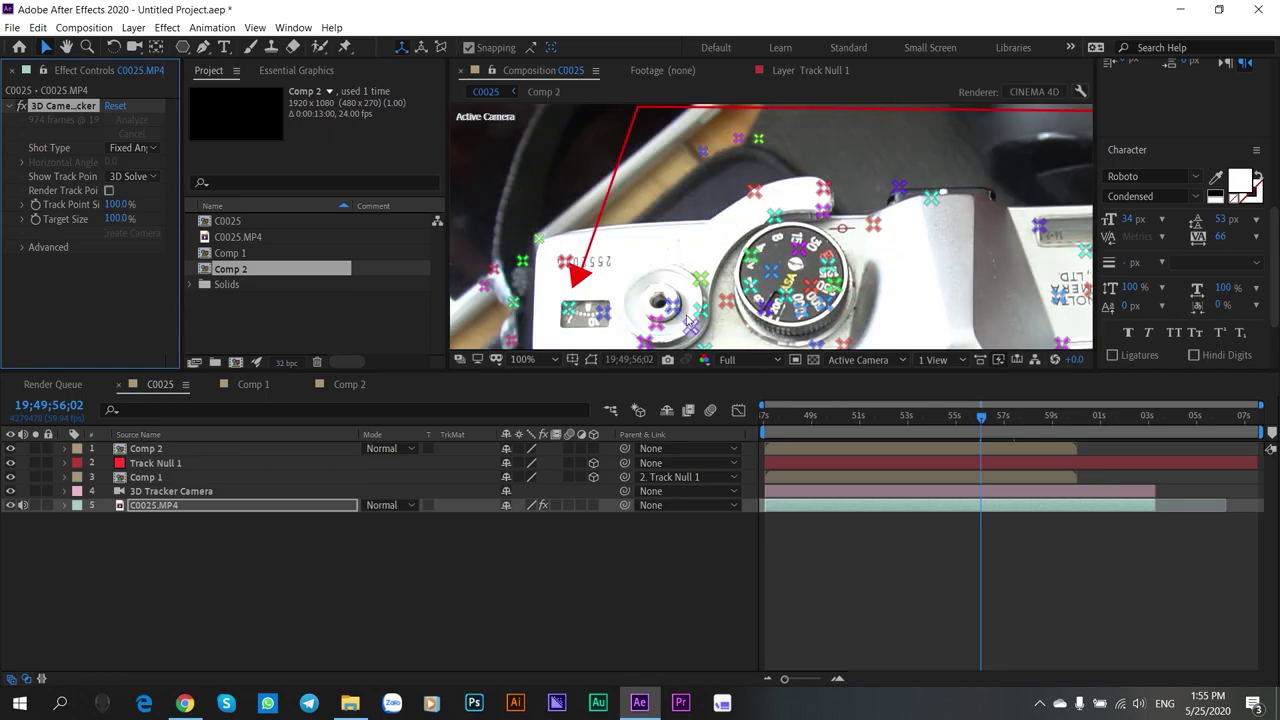
right_click(687, 318)
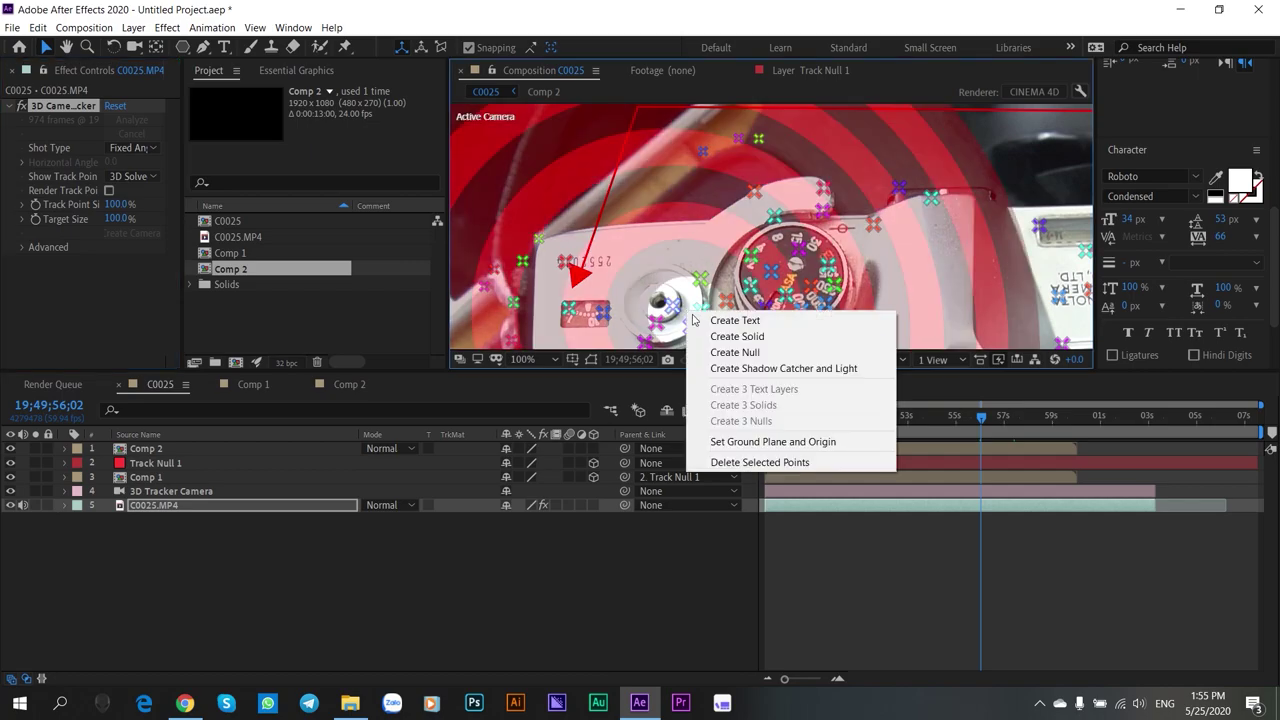
click(710, 351)
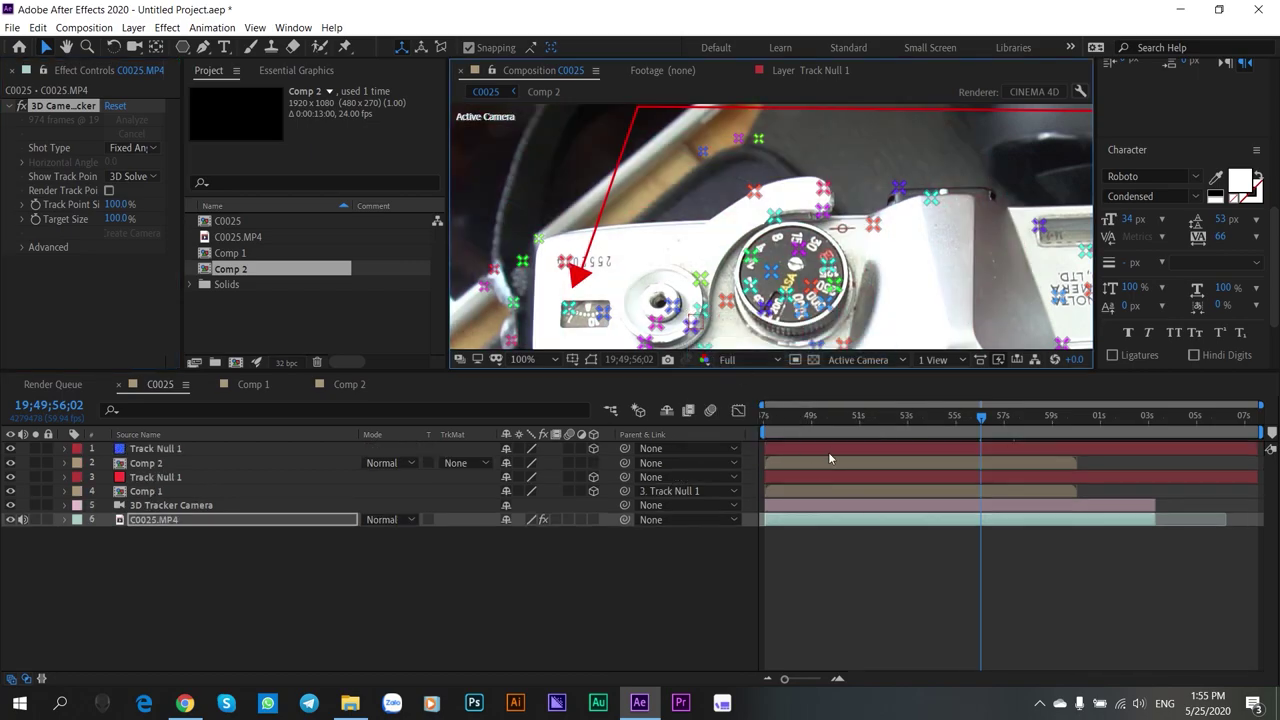
- Parent the Comp 2 layer to the new blue Track Null 1 and make Comp 2 a 3D layer
click(793, 461)
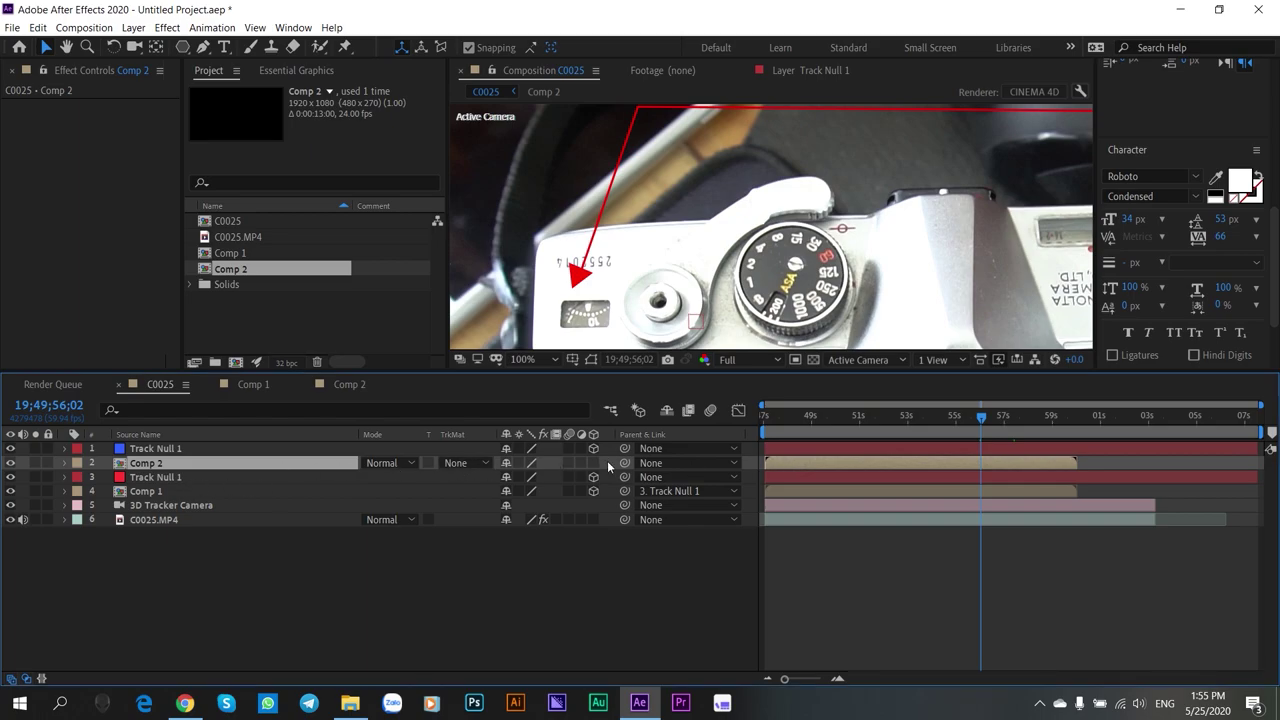
drag(625, 463, 150, 449)
click(593, 465)
scroll(904, 338, down, 1)
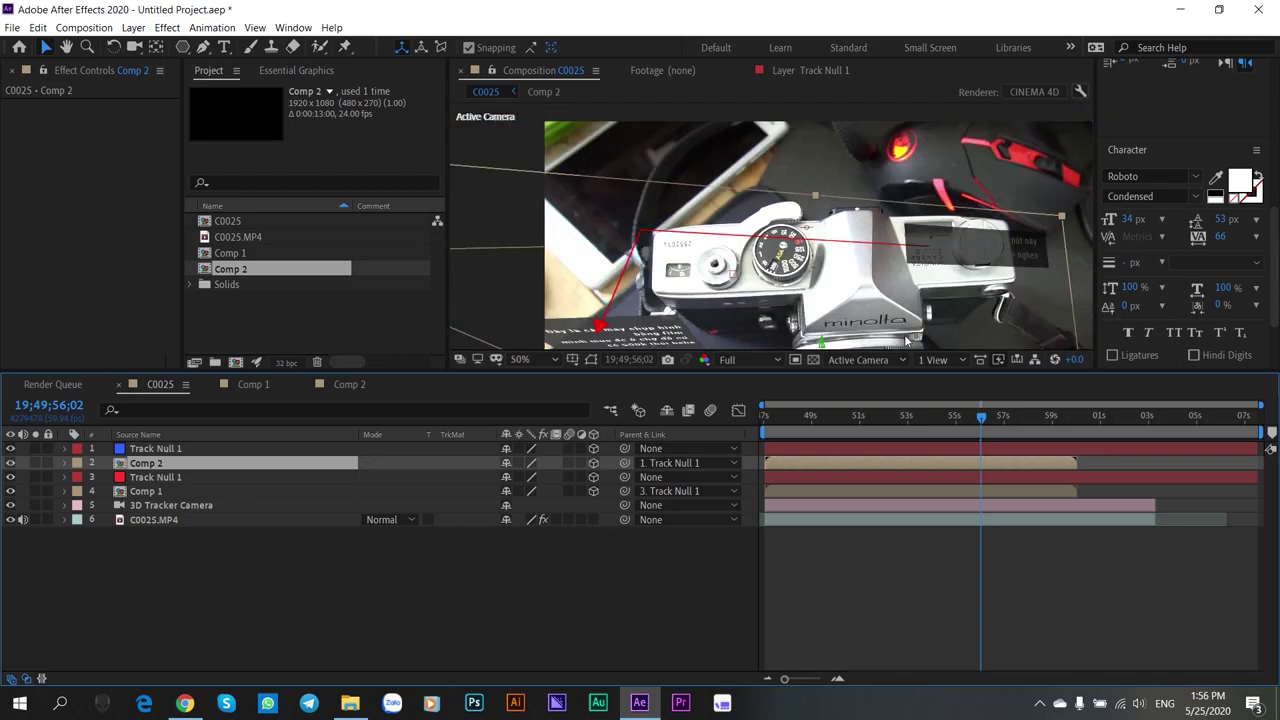
key(comma)
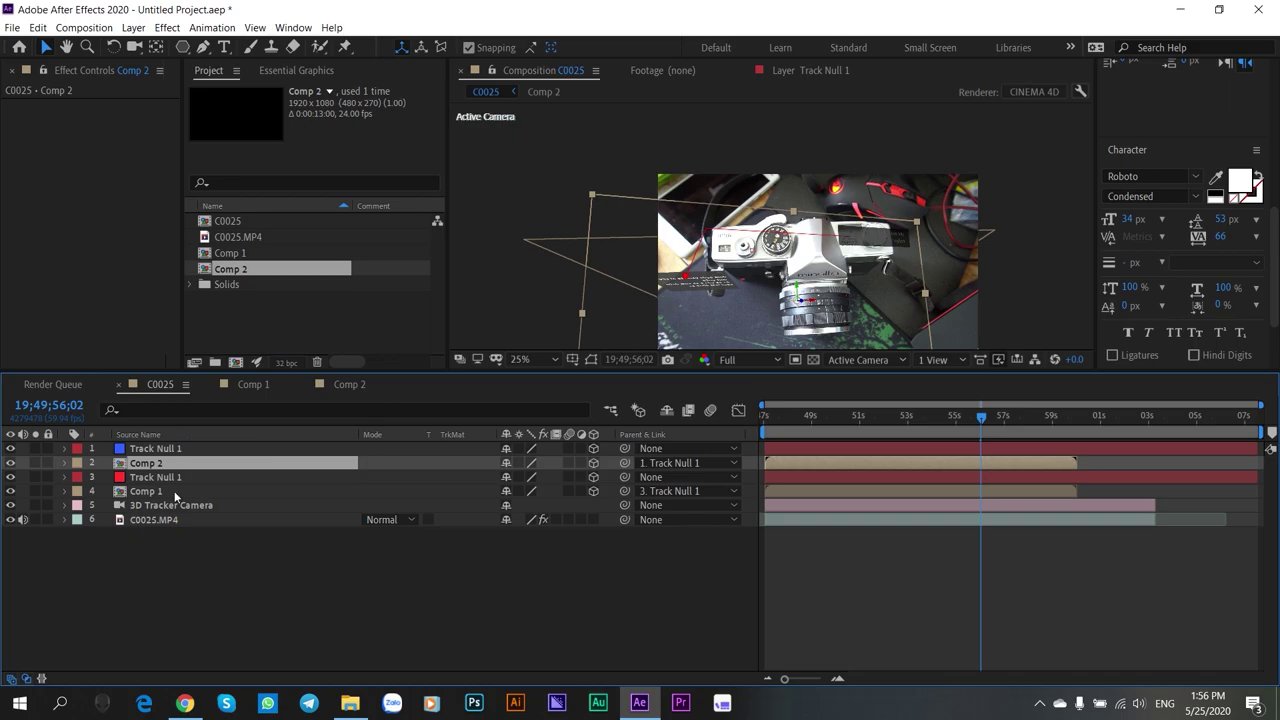
- Set Comp 2's anchor point to 395, 1103, 0, position to 20, 539.7, 18.8, scale to 84% and orientation to 2°, 21°, 2°
click(66, 463)
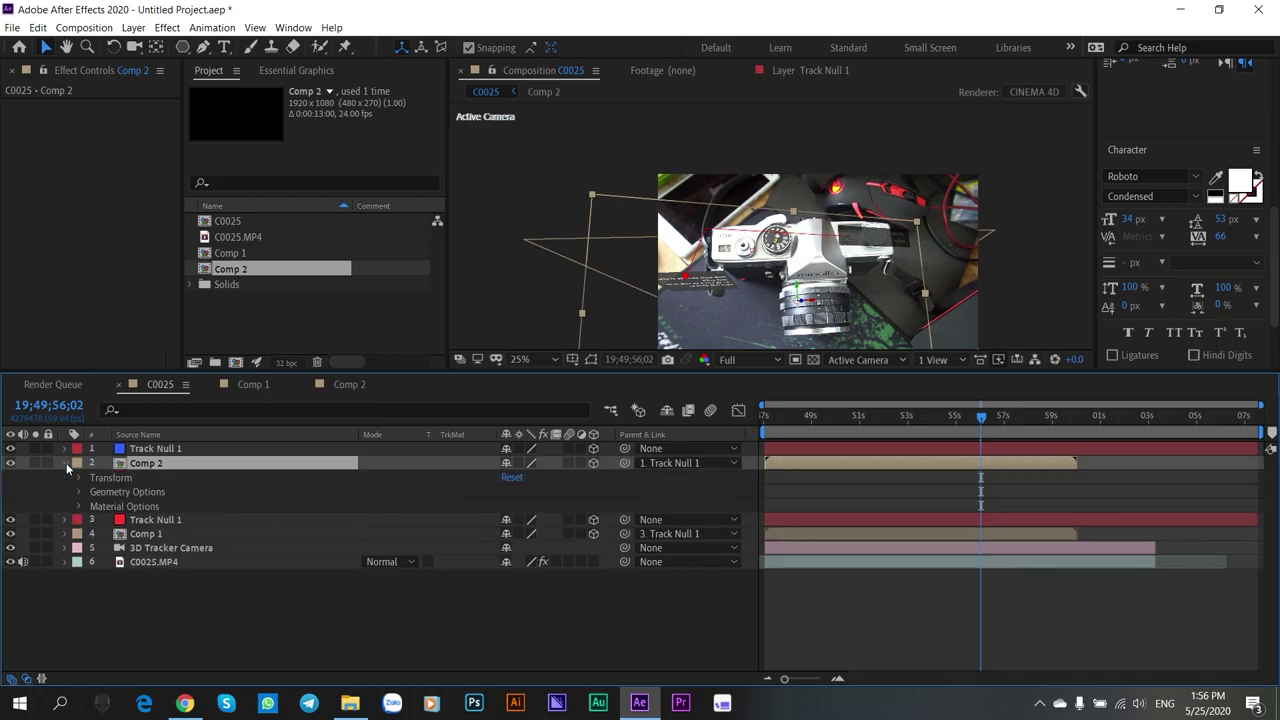
click(79, 479)
drag(527, 534, 507, 533)
drag(526, 534, 533, 534)
drag(862, 232, 825, 271)
drag(511, 491, 900, 484)
drag(556, 519, 540, 519)
drag(520, 491, 533, 494)
drag(440, 489, 436, 489)
drag(533, 491, 636, 489)
drag(981, 417, 1009, 420)
drag(528, 533, 553, 533)
drag(994, 418, 910, 432)
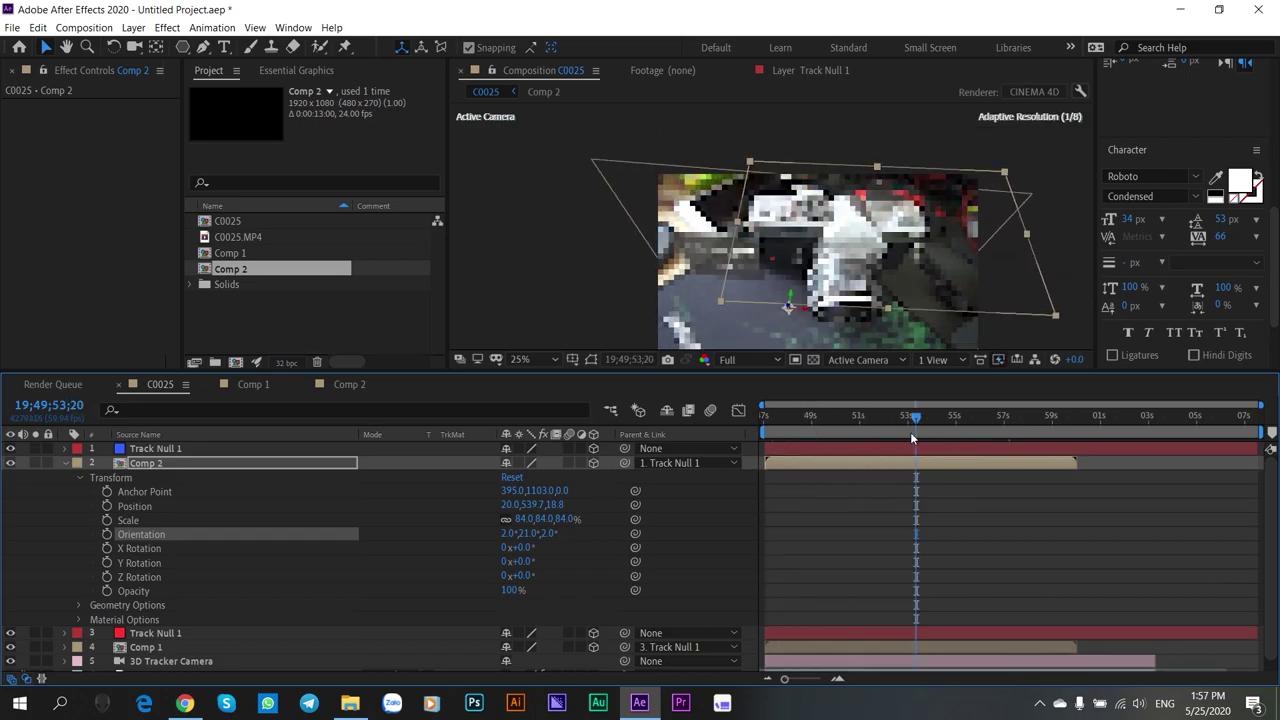
- Shift the Comp 2 layer to start at about 19;49;55 and end the work area at about 19;50;03
drag(847, 464, 1019, 460)
drag(907, 415, 991, 415)
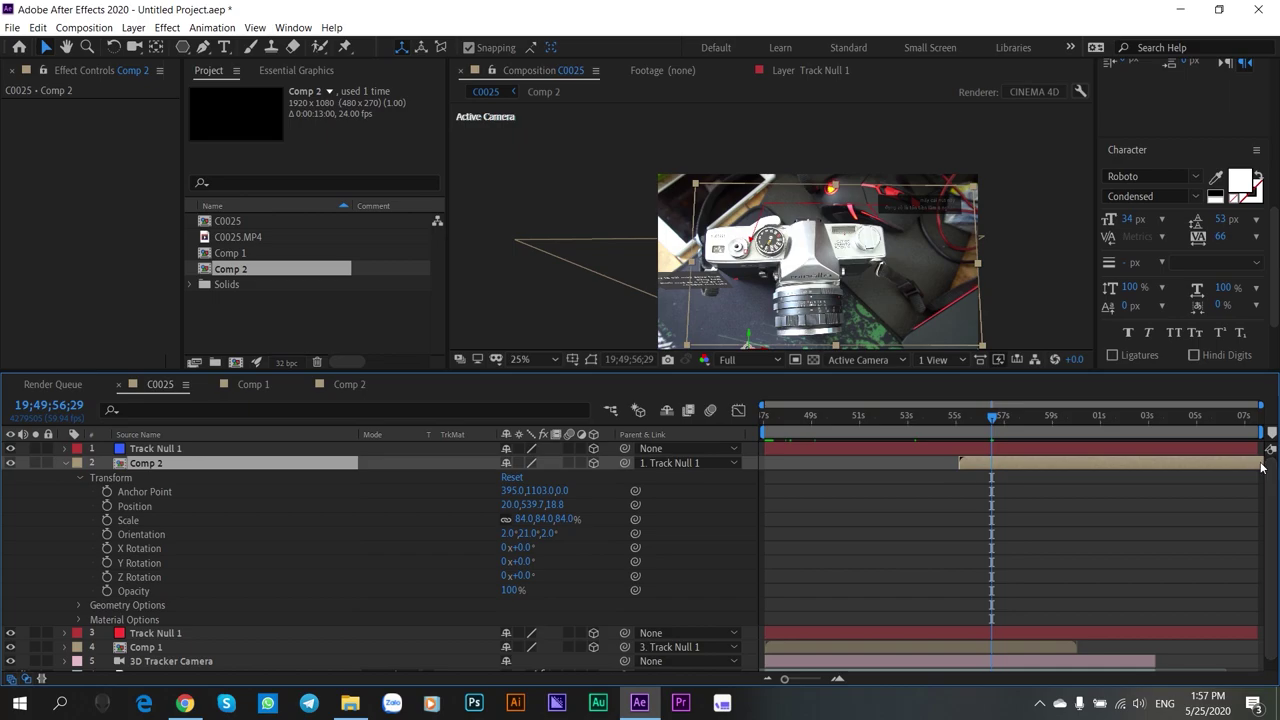
drag(1260, 432, 1156, 432)
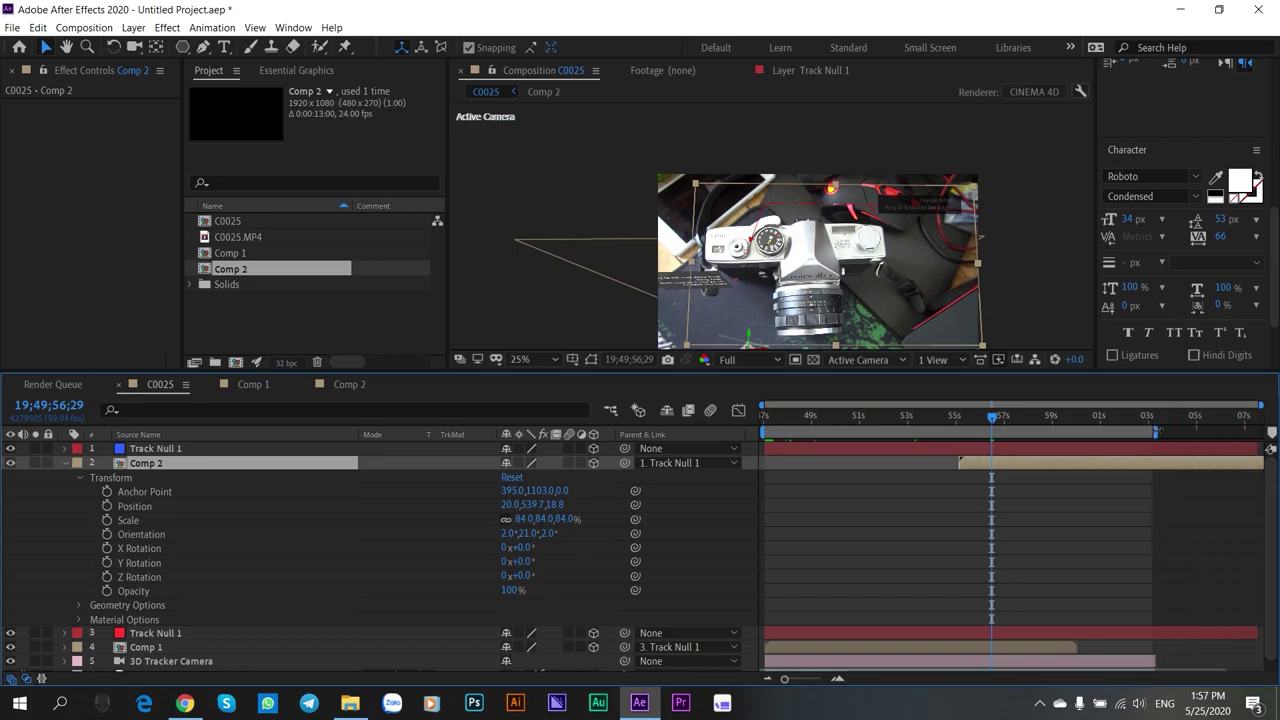
- Enlarge the composition view, set its resolution to Quarter and preview C0025 up to 19;50;01;09
key(space)
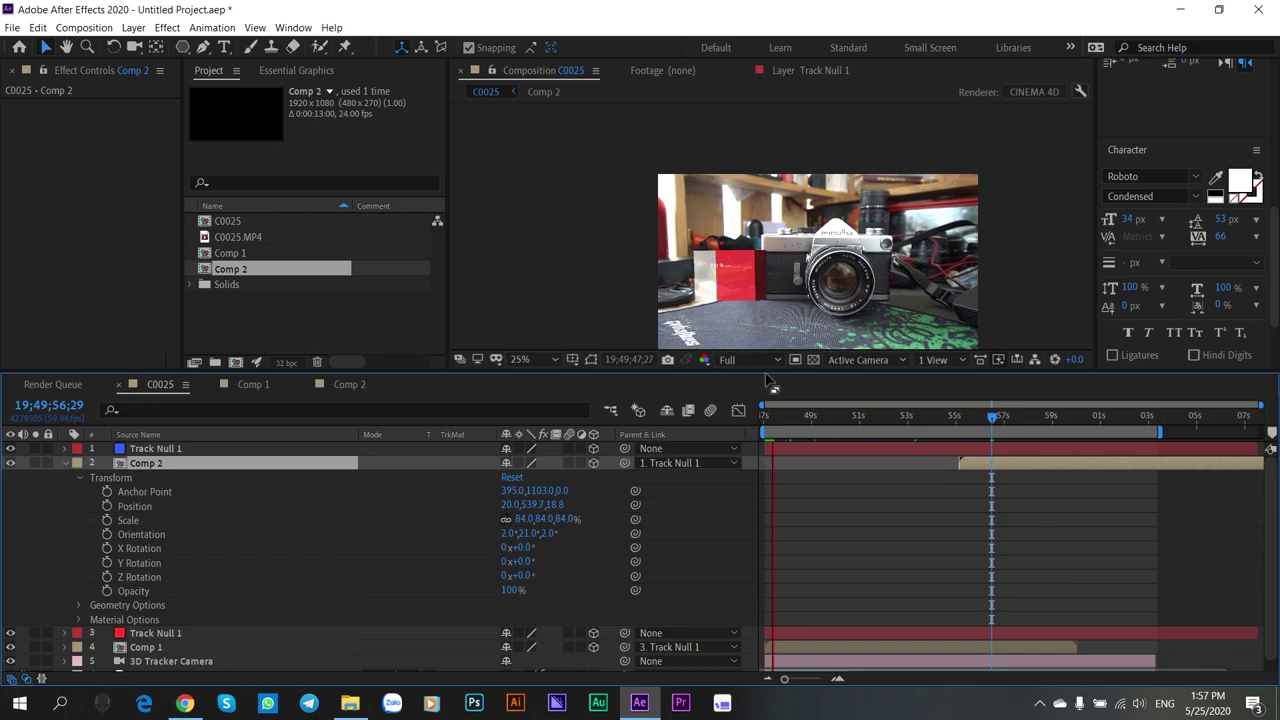
drag(763, 372, 741, 548)
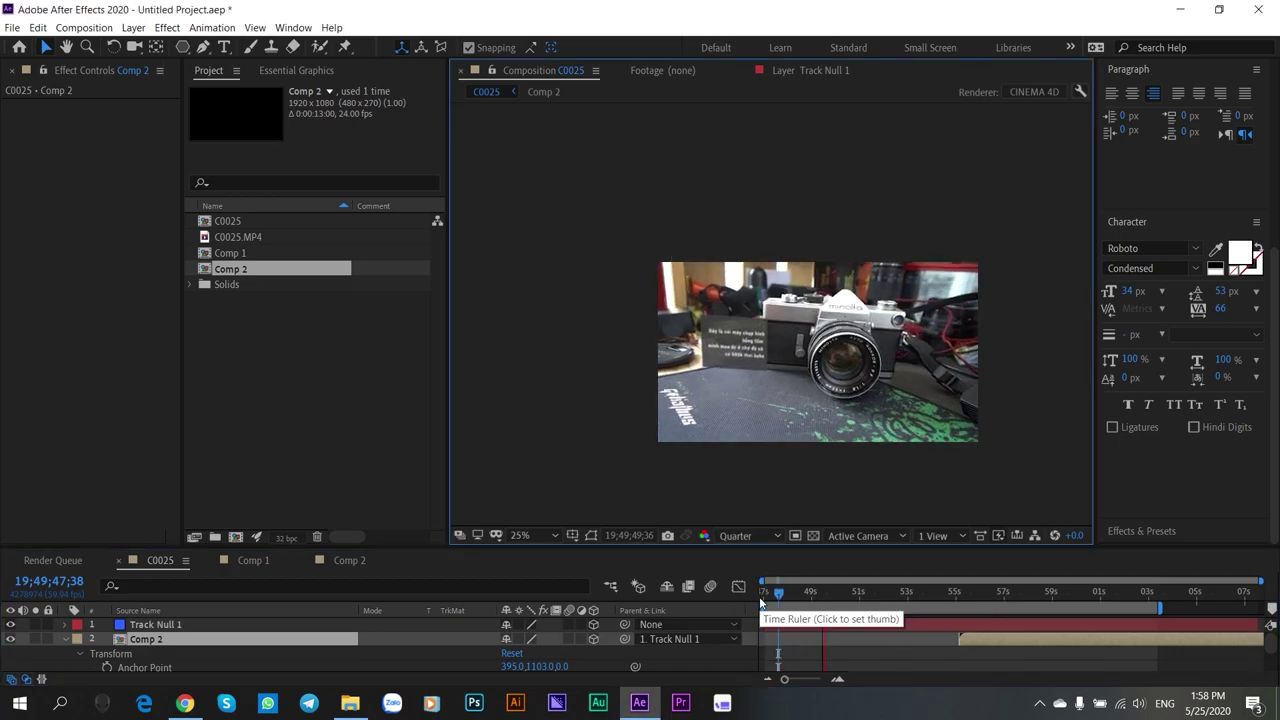
key(space)
key(space)
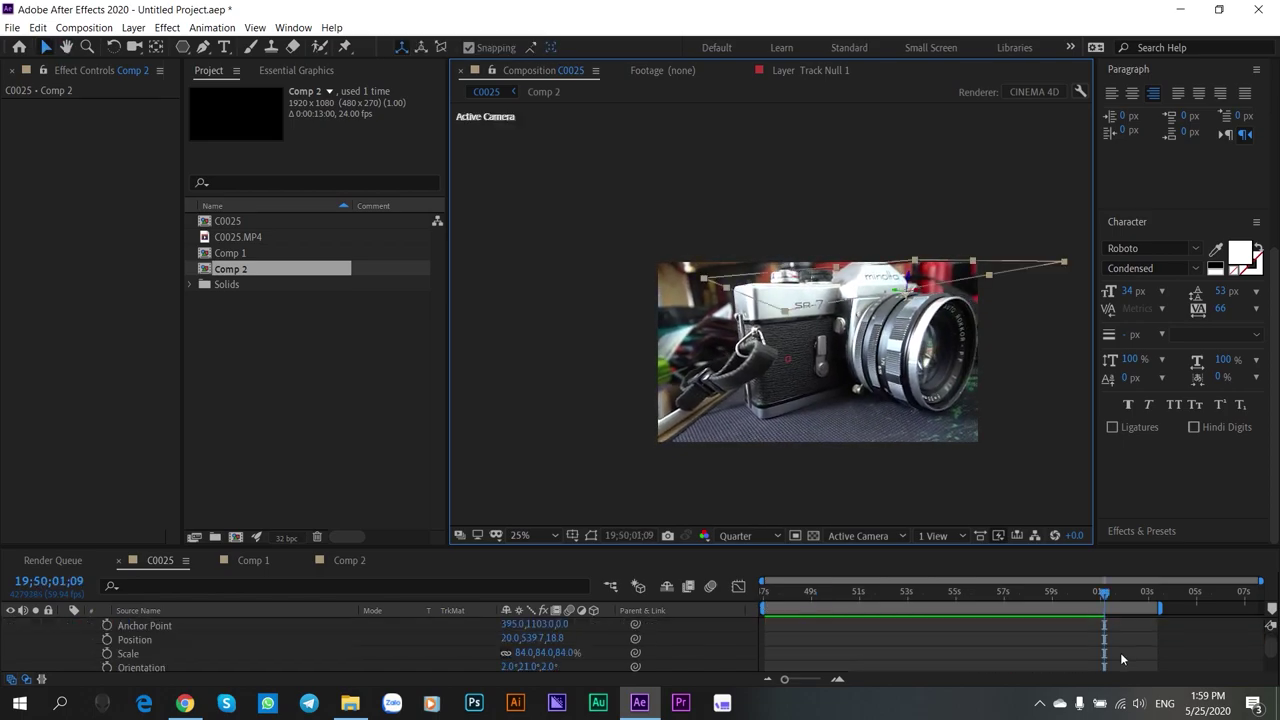
- Lengthen Comp 1 to 20 seconds, then extend its layer in C0025 past its old end point
click(1090, 659)
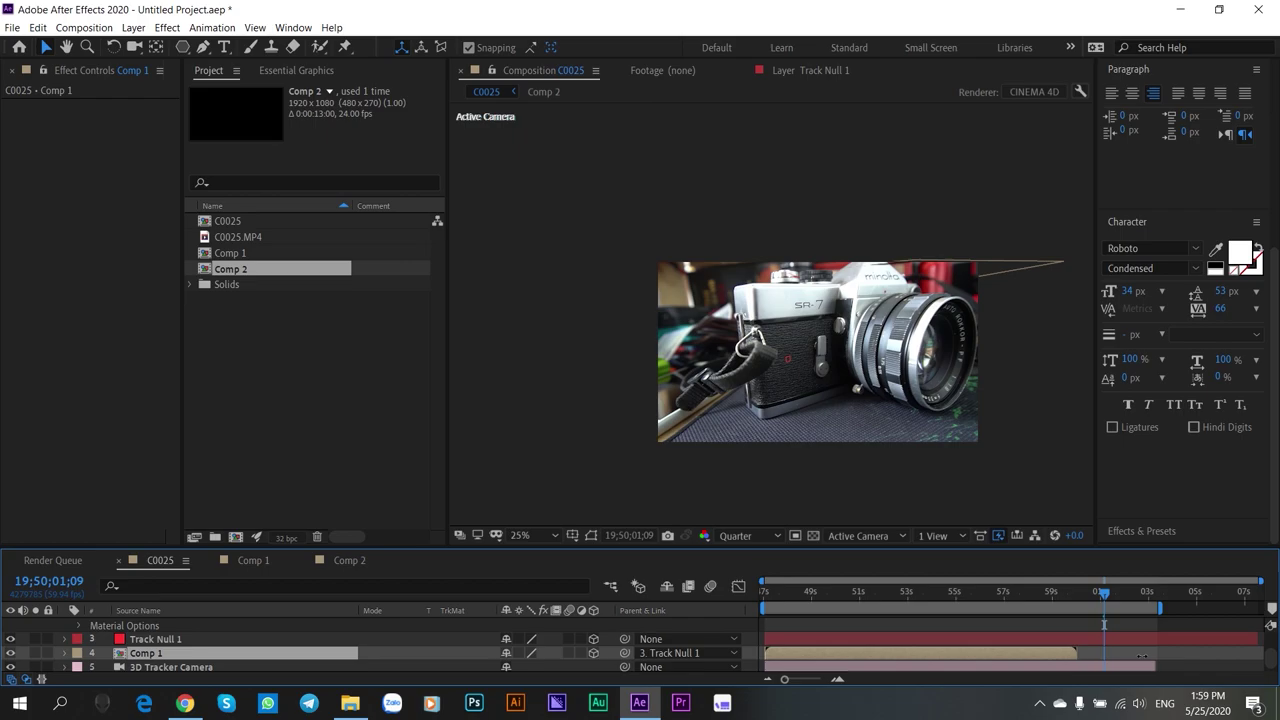
click(254, 561)
click(952, 594)
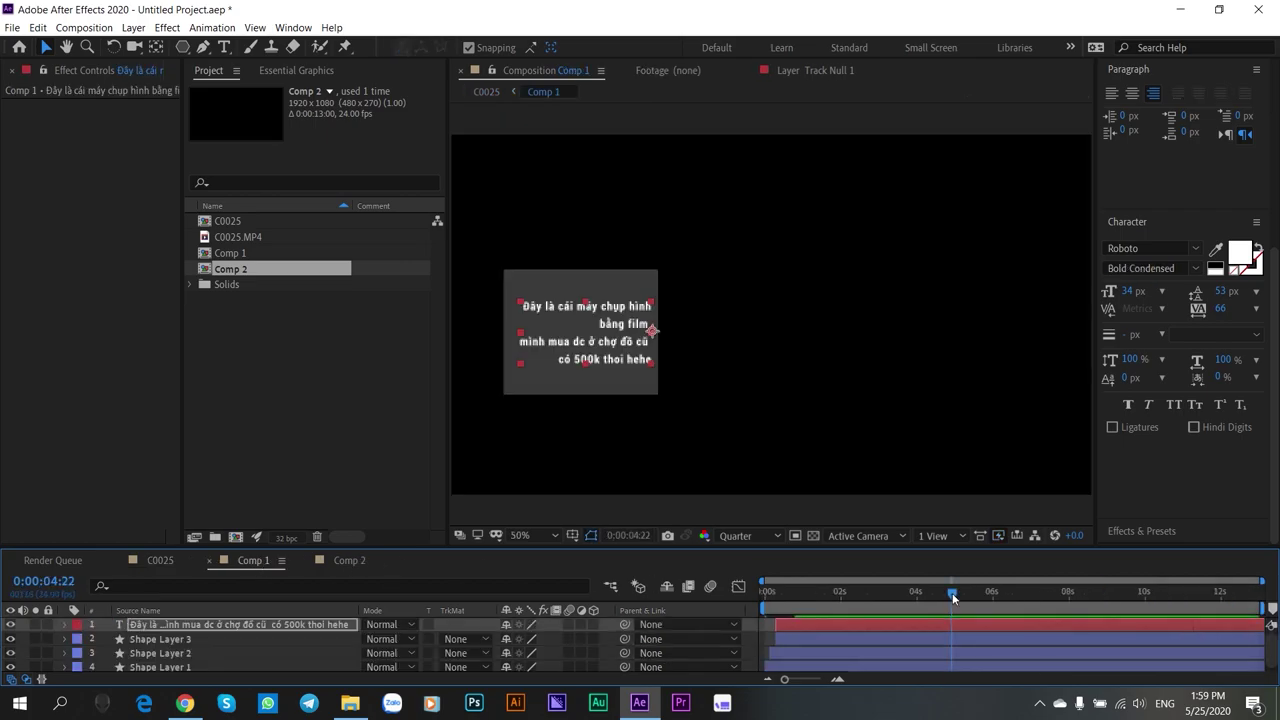
click(936, 594)
key(ctrl+k)
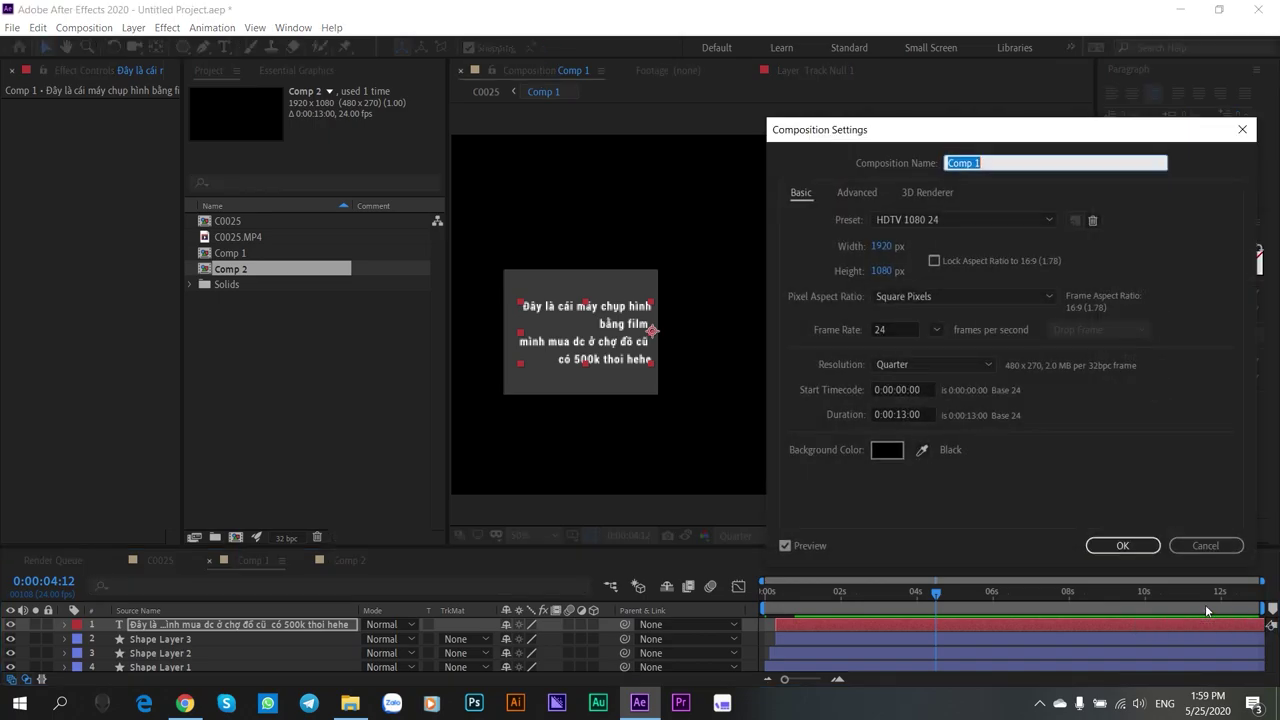
click(906, 415)
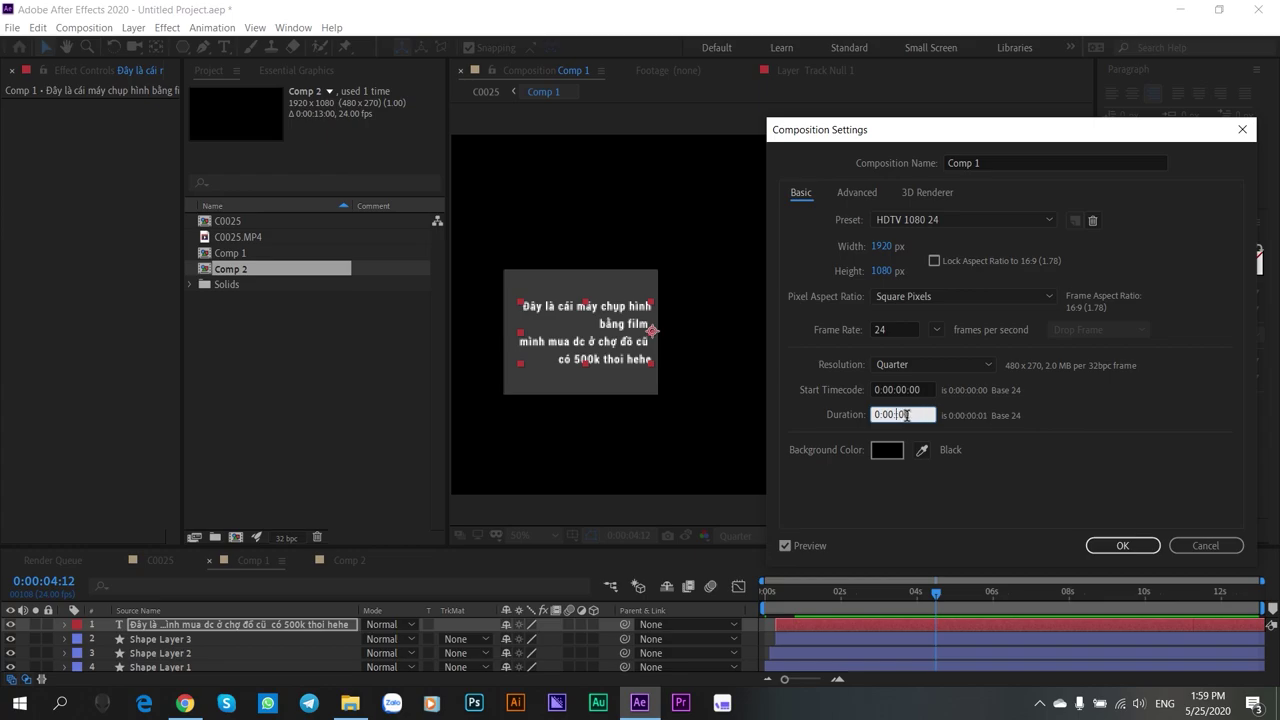
key(Return)
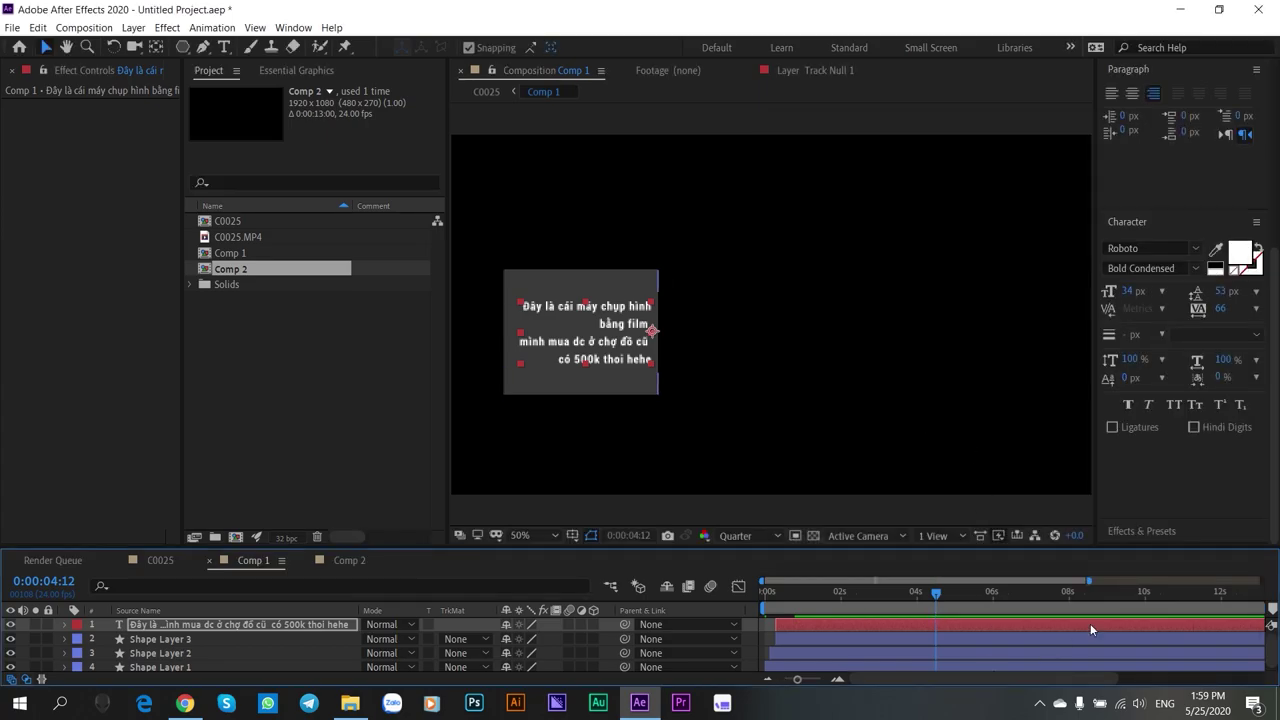
click(929, 592)
key(minus)
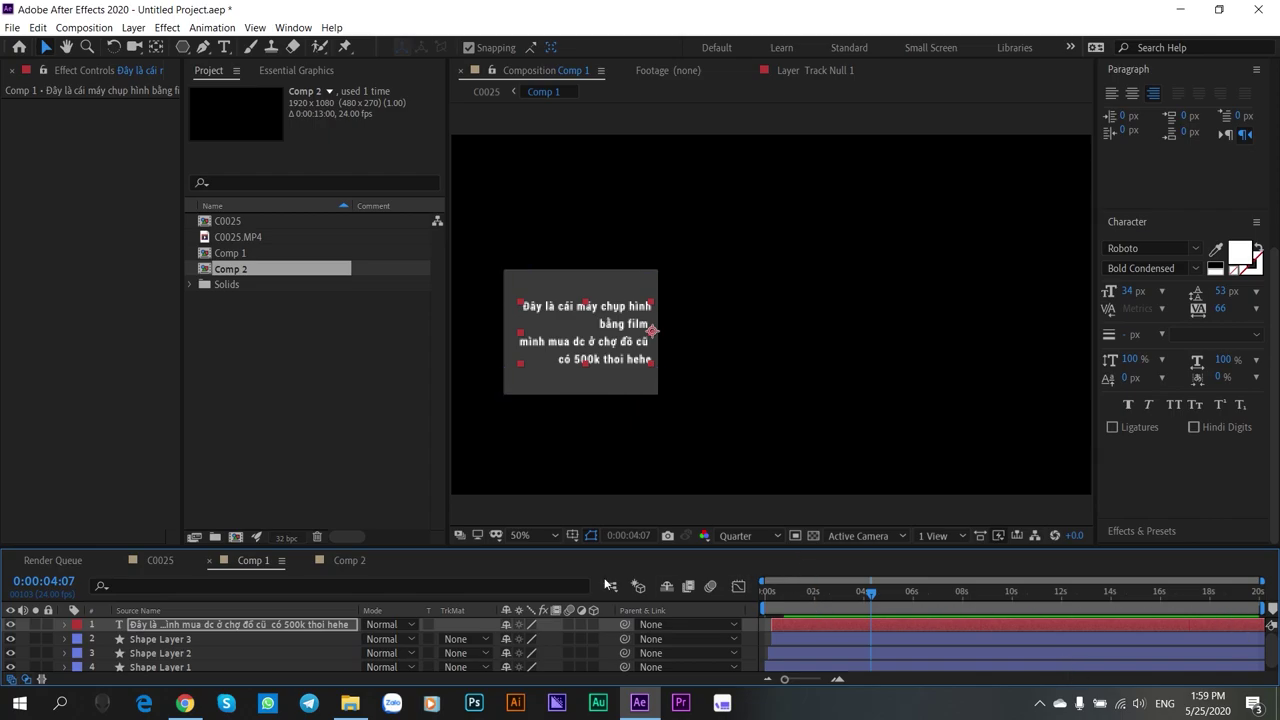
click(160, 560)
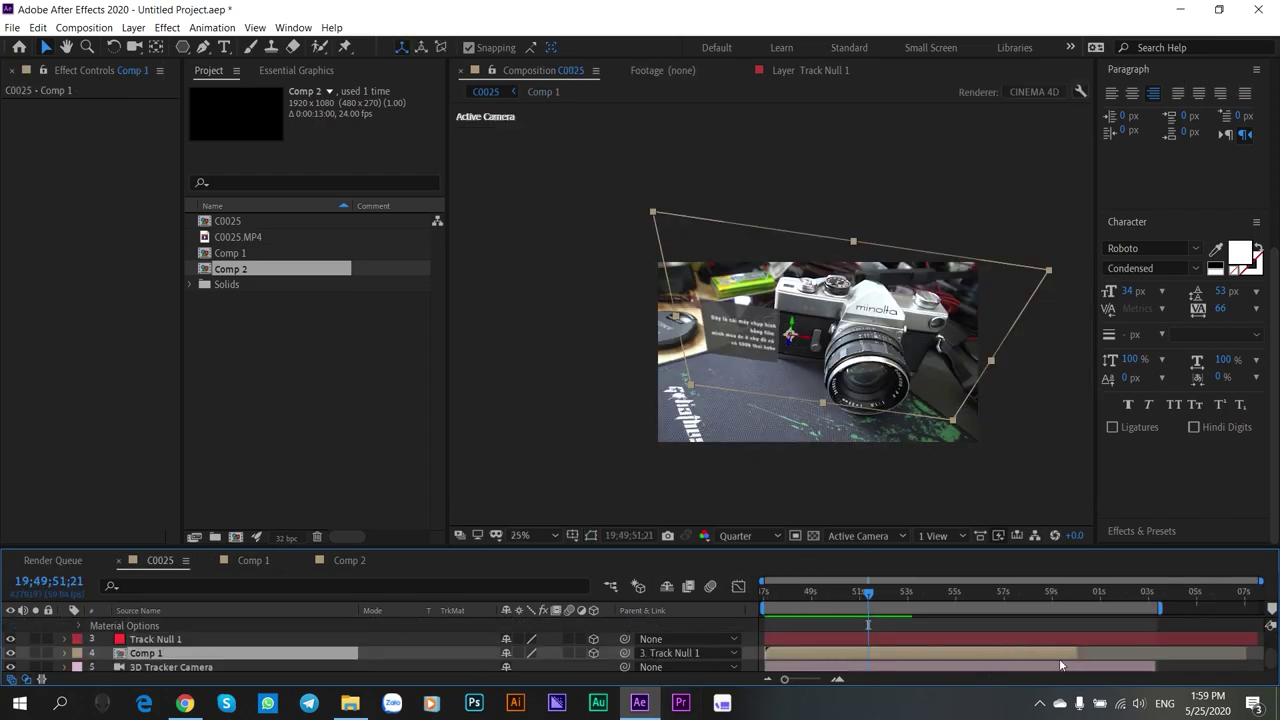
click(1084, 596)
- Set Comp 1's orientation to 4°, 13°, 359° and its position to 0, 0, 0 in C0025, checking the callout against the footage
drag(1094, 598, 966, 616)
click(65, 653)
scroll(320, 668, down, 3)
drag(448, 548, 442, 446)
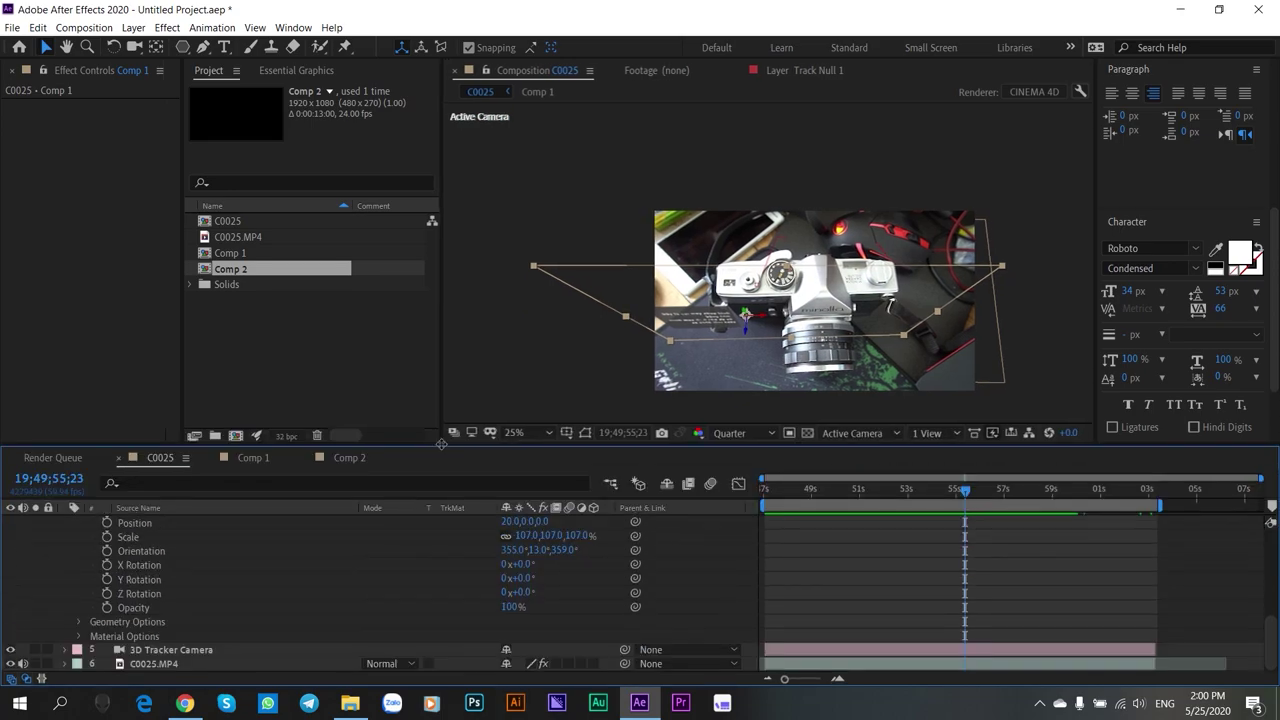
drag(514, 550, 523, 549)
drag(959, 491, 792, 558)
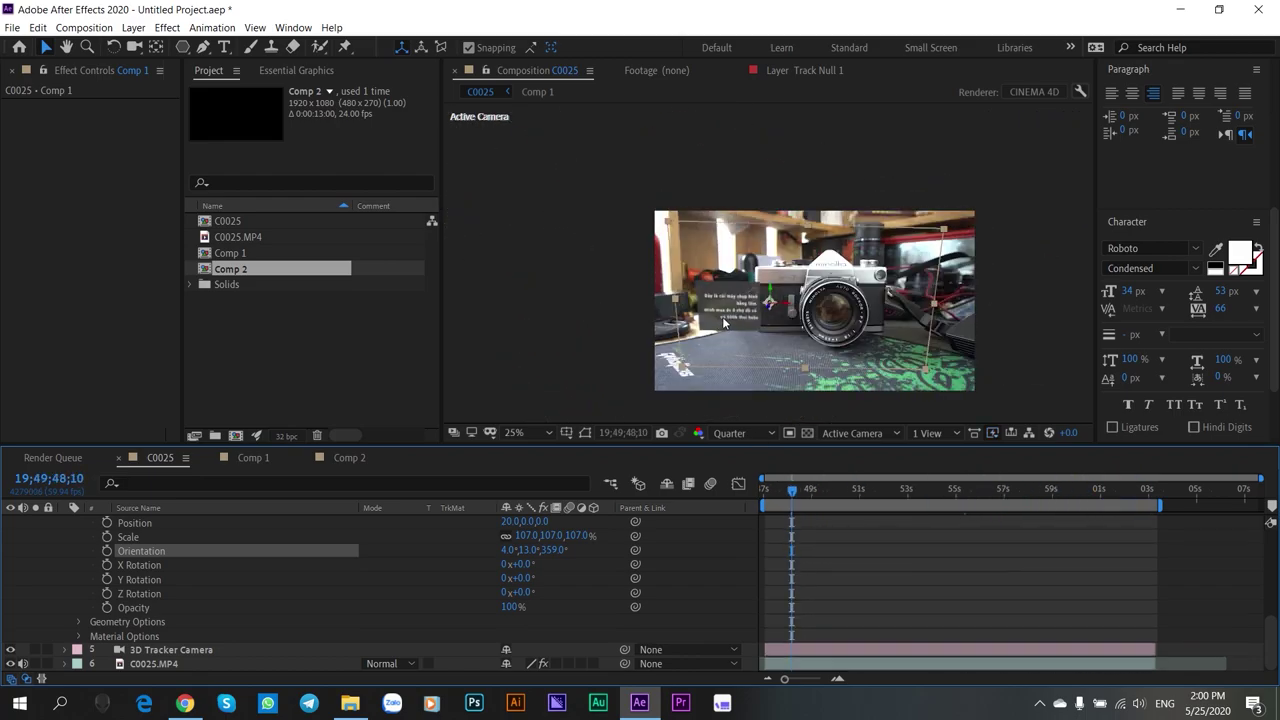
scroll(725, 322, up, 2)
drag(686, 364, 682, 364)
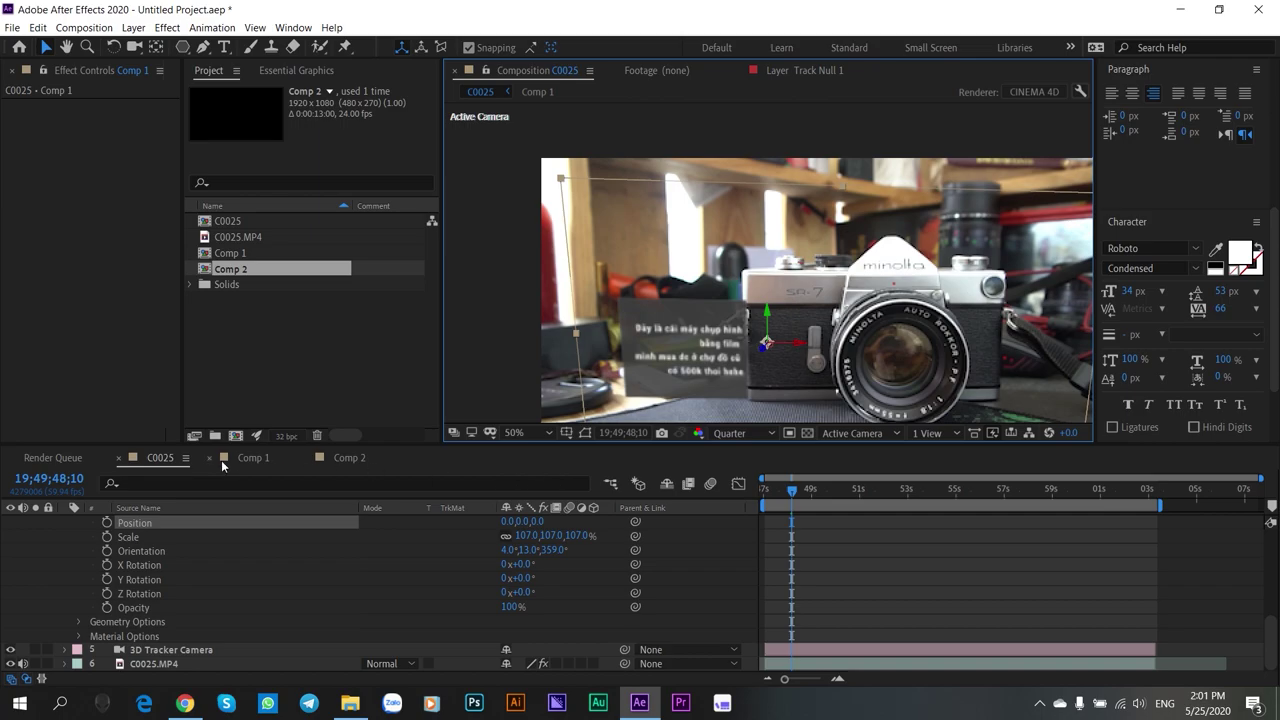
- Set Comp 2's anchor point to 451, 1103, 0 and scrub to check its callout over the camera
scroll(488, 557, up, 1)
drag(513, 551, 525, 550)
drag(797, 490, 1112, 470)
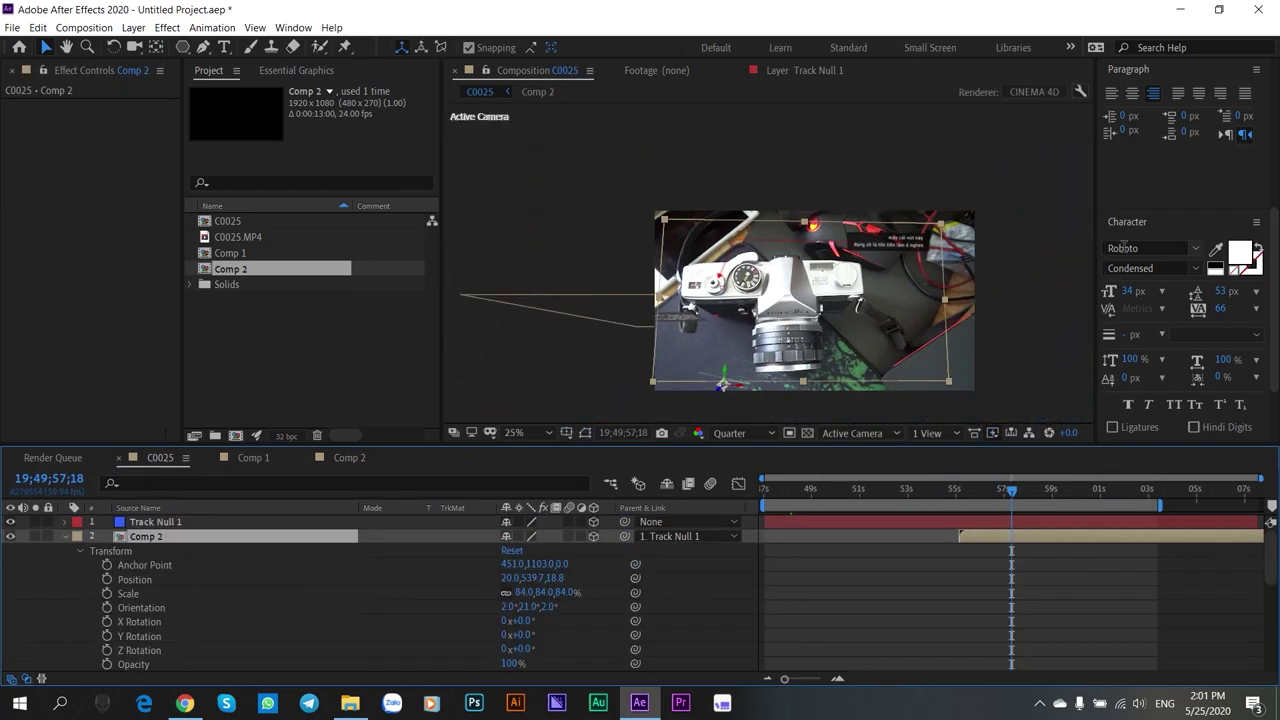
- Deselect the layers and preview both callouts over the tracked footage
click(1054, 299)
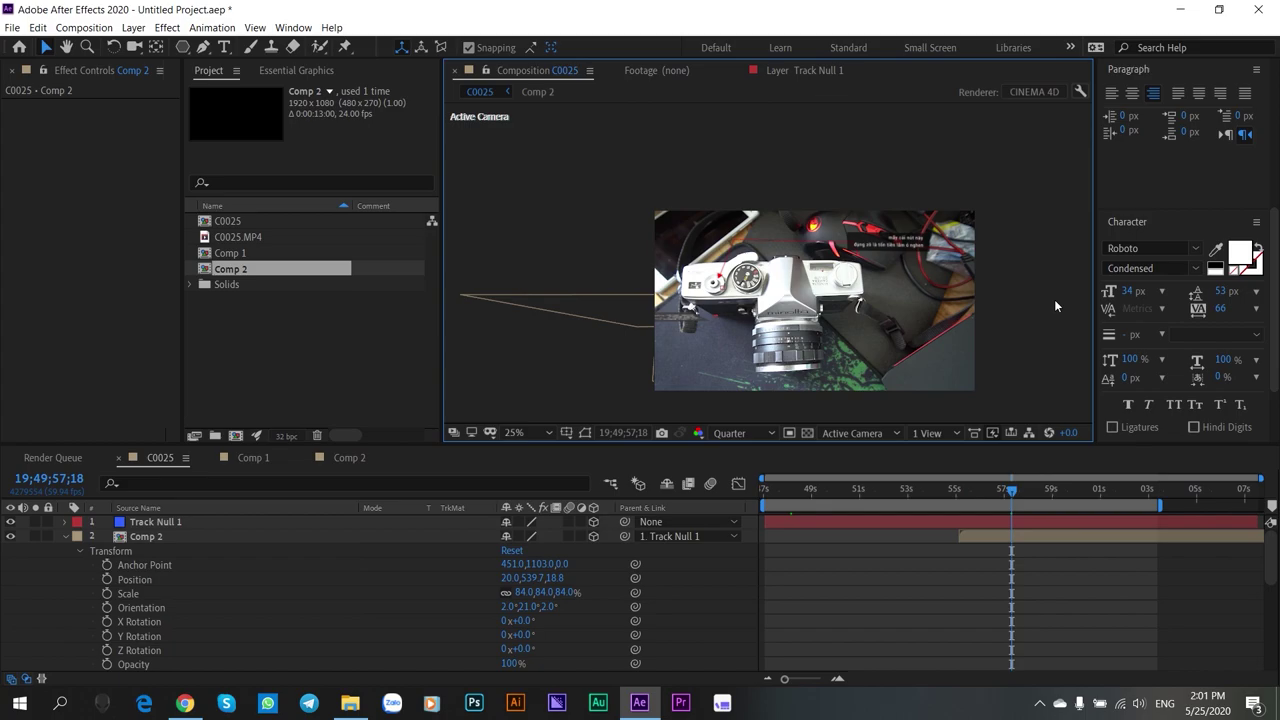
key(space)
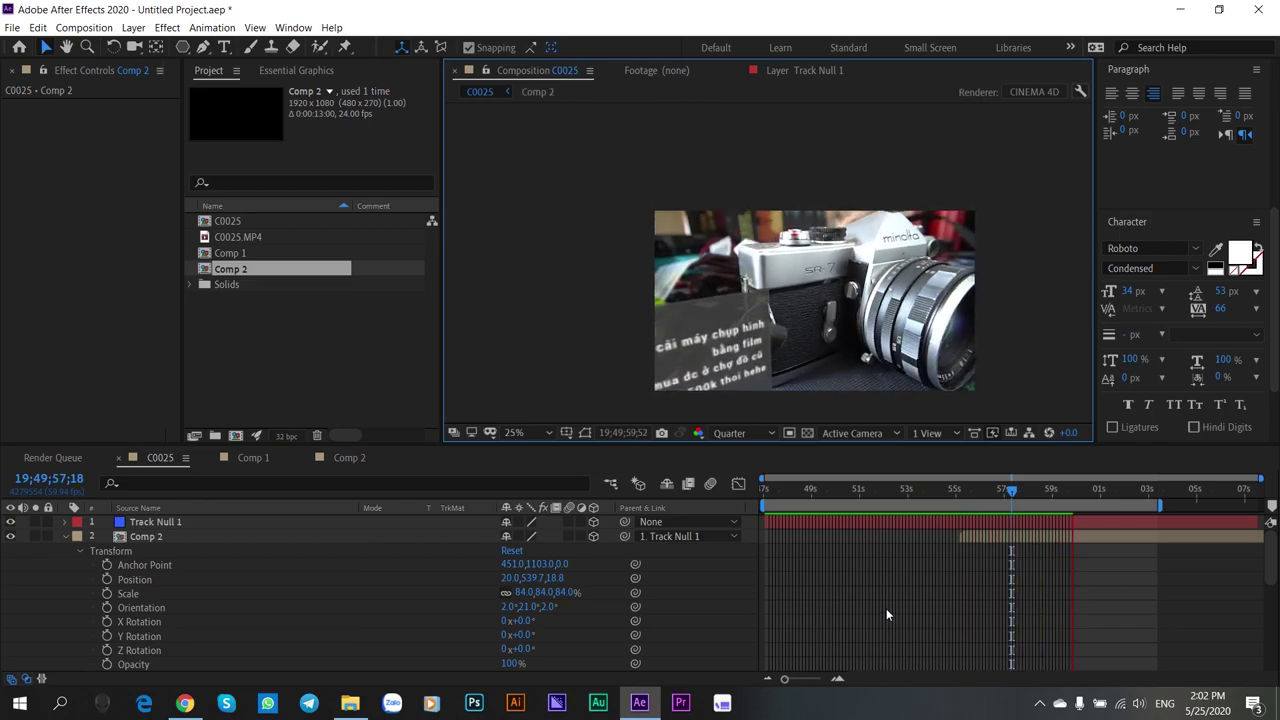
key(space)
- Keyframe Comp 2's orientation and anchor point at 19;49;58;30, and set orientation to 348°, 15°, 2° at 19;50;00;11
drag(1083, 494, 1040, 504)
click(1027, 540)
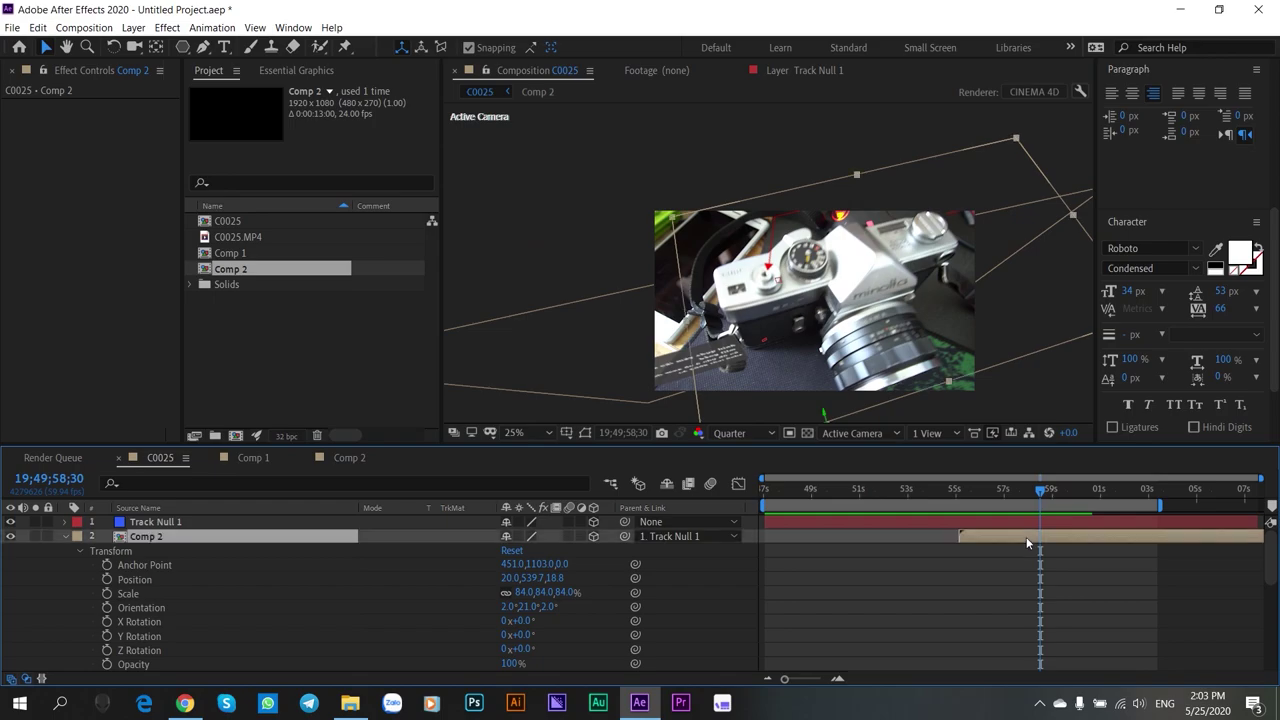
click(107, 607)
click(107, 565)
drag(1040, 493, 1081, 493)
drag(529, 608, 524, 606)
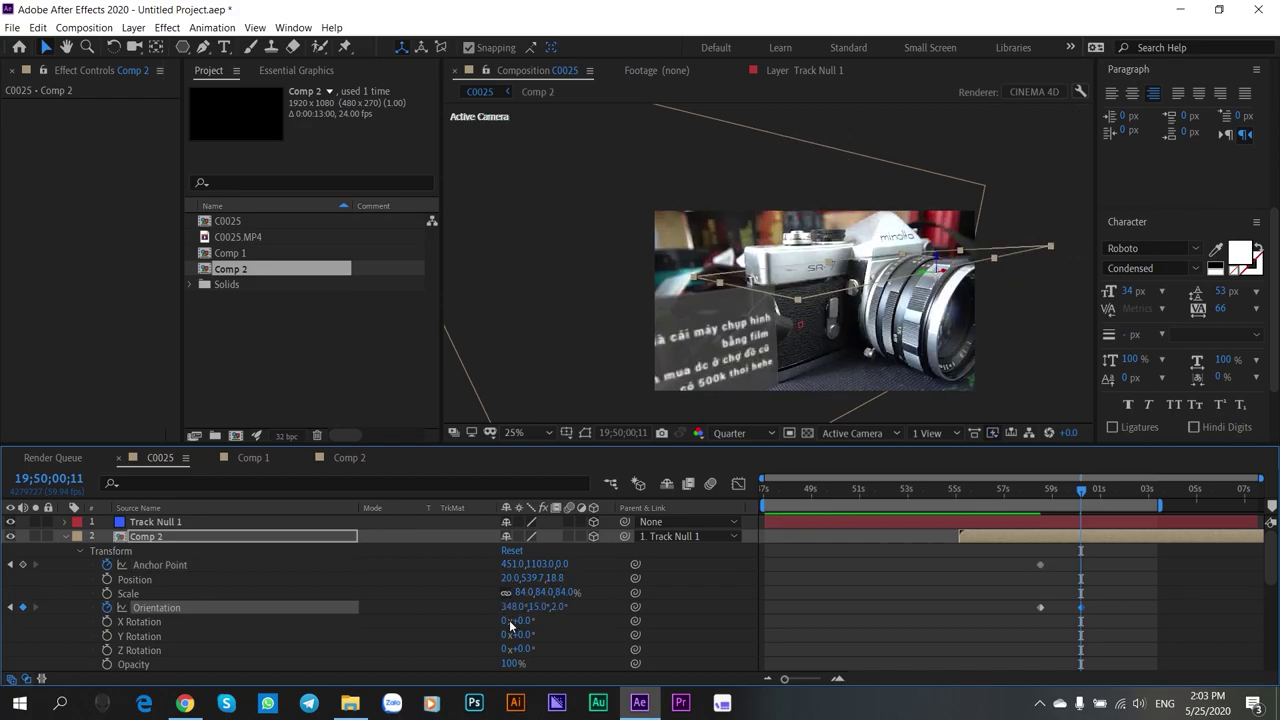
- Keyframe Comp 2's position at 19;49;58;32, and at 19;50;00;14 set position to -39, 372.7, -55.2, scale to 81% and orientation to 354°, 16°, 2°
drag(1081, 491, 1040, 489)
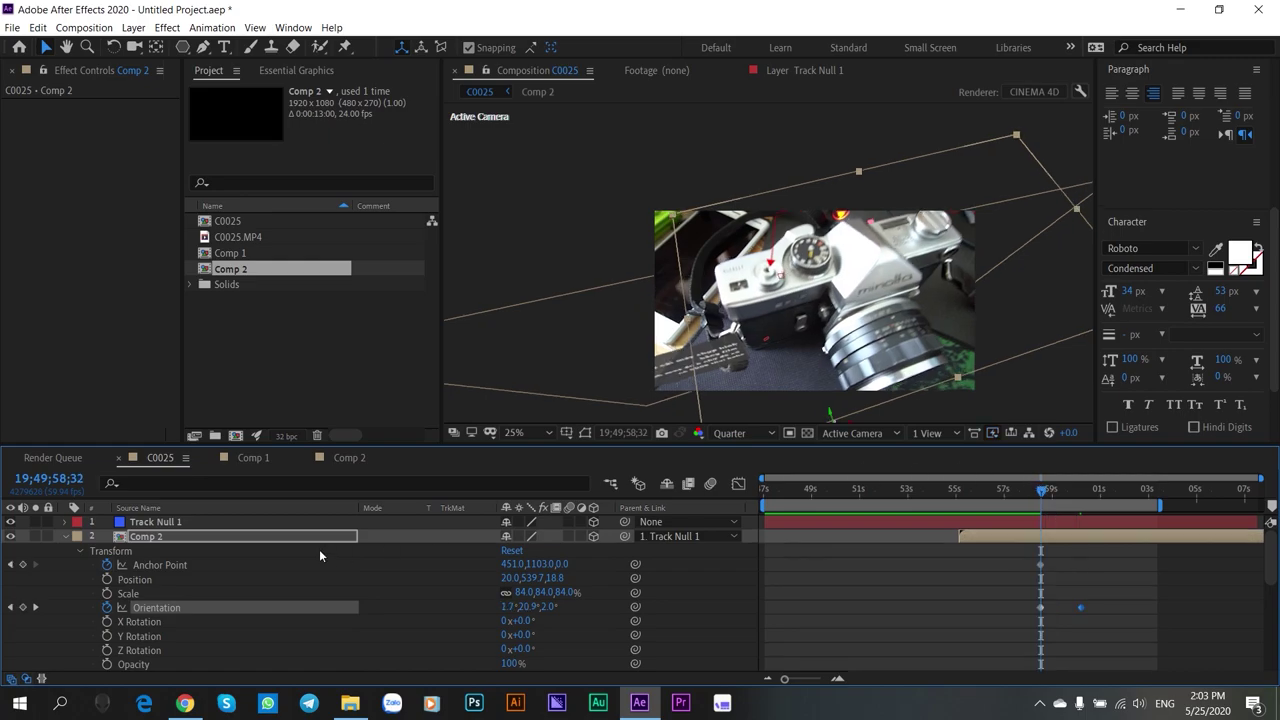
click(106, 580)
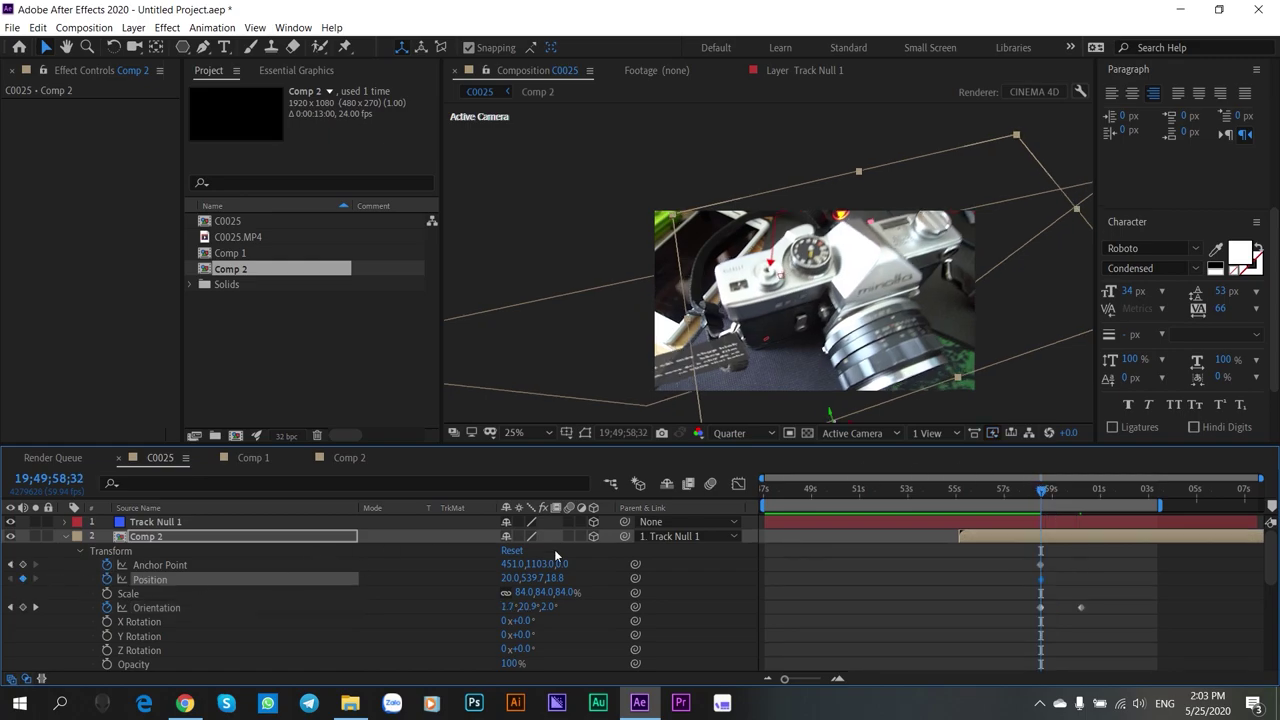
drag(1040, 490, 1080, 493)
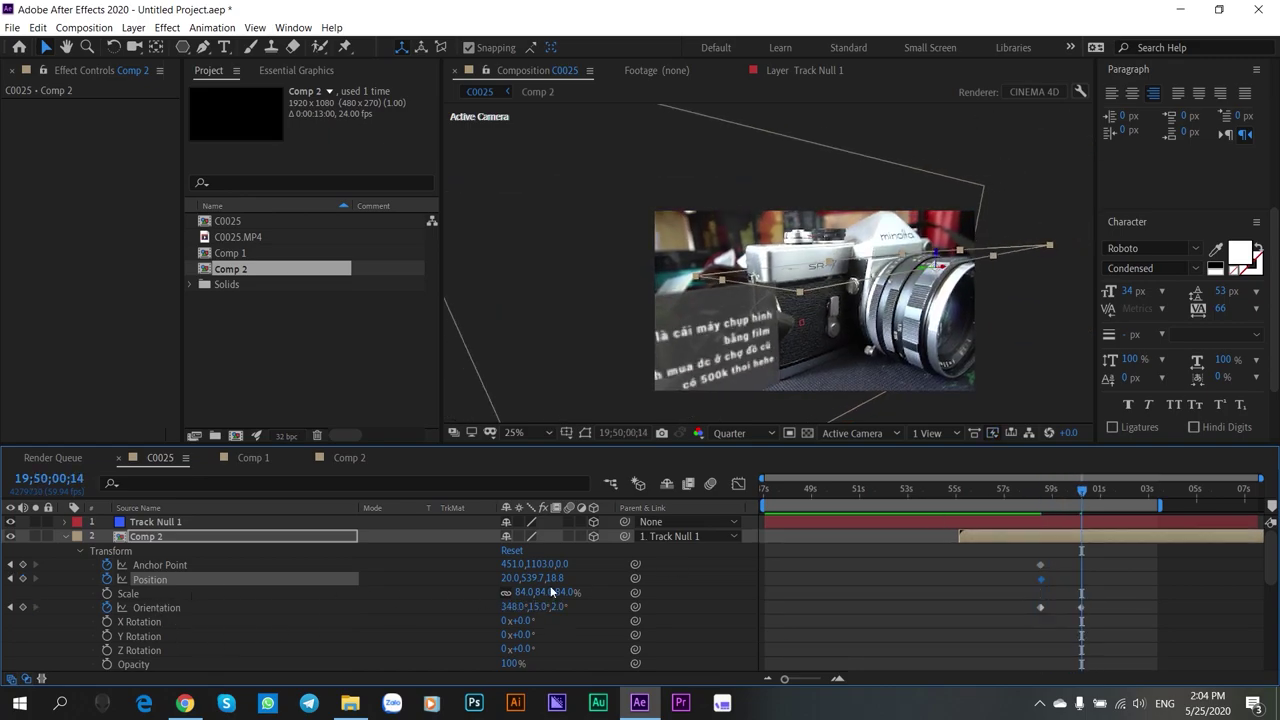
drag(556, 578, 449, 582)
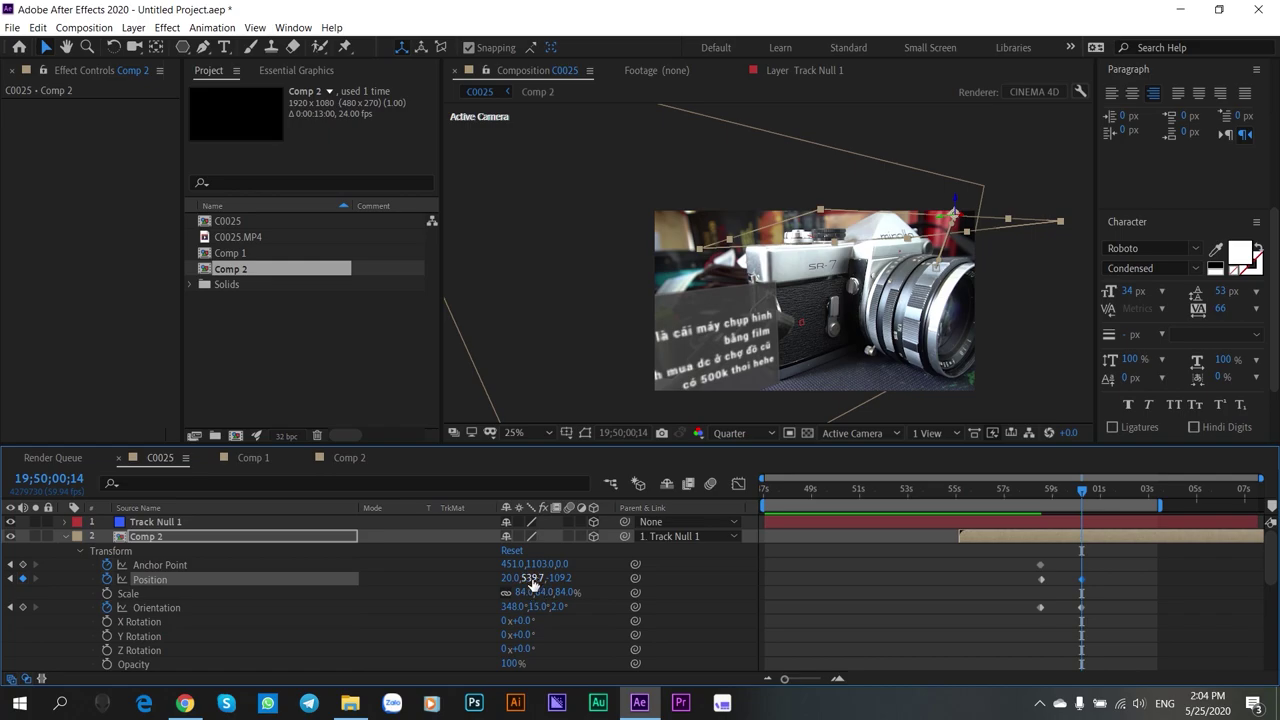
mouse_move(534, 578)
mouse_down()
mouse_move(470, 578)
mouse_move(496, 573)
mouse_move(541, 607)
mouse_move(520, 607)
mouse_move(562, 580)
mouse_move(533, 608)
mouse_move(502, 607)
mouse_move(521, 593)
mouse_move(513, 579)
mouse_up()
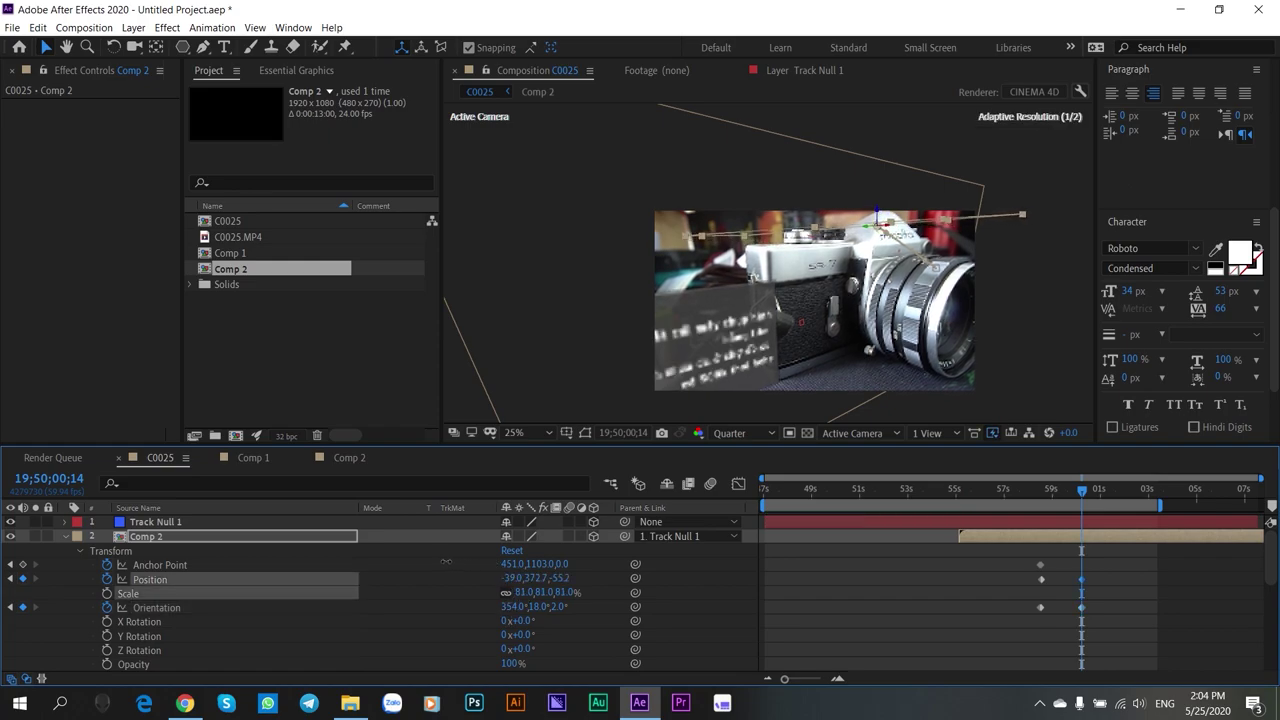
drag(537, 607, 564, 580)
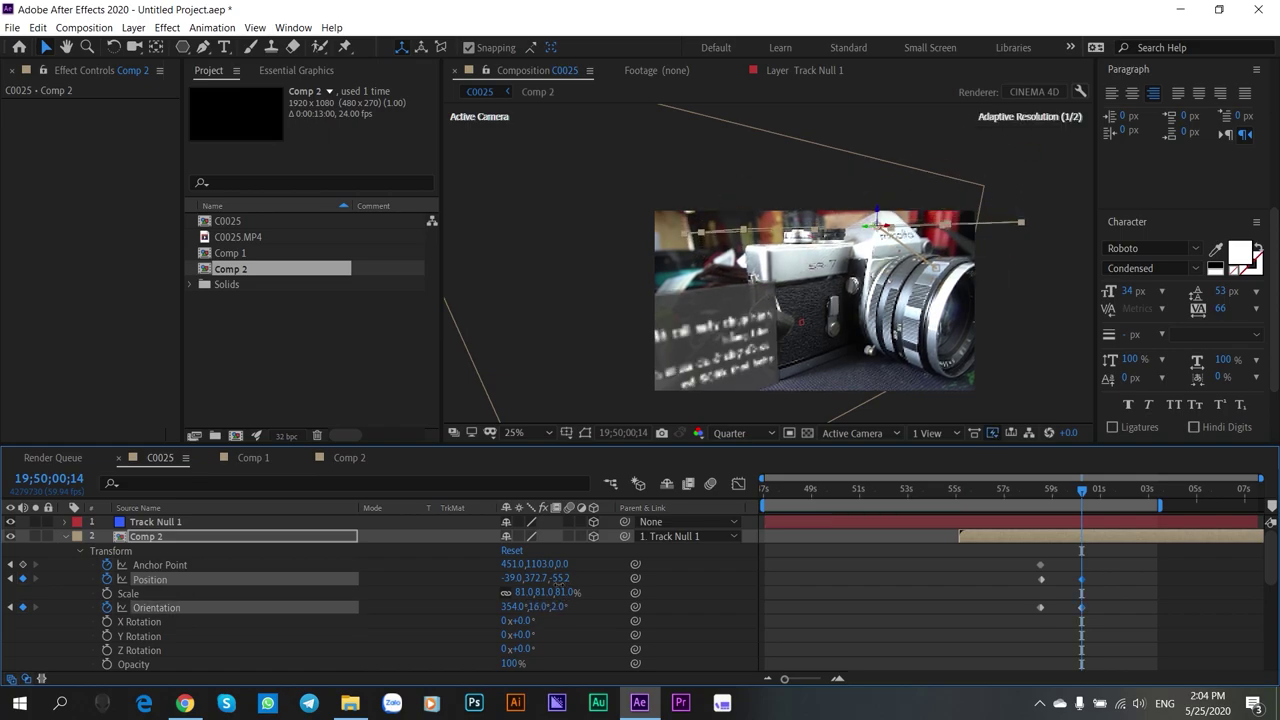
- Reposition Comp 2 over the footage at 19;49;59;07 and 19;49;59;38 to add two in-between position keyframes
click(1050, 495)
mouse_move(1047, 503)
mouse_down()
mouse_move(1037, 492)
mouse_move(1054, 492)
mouse_up()
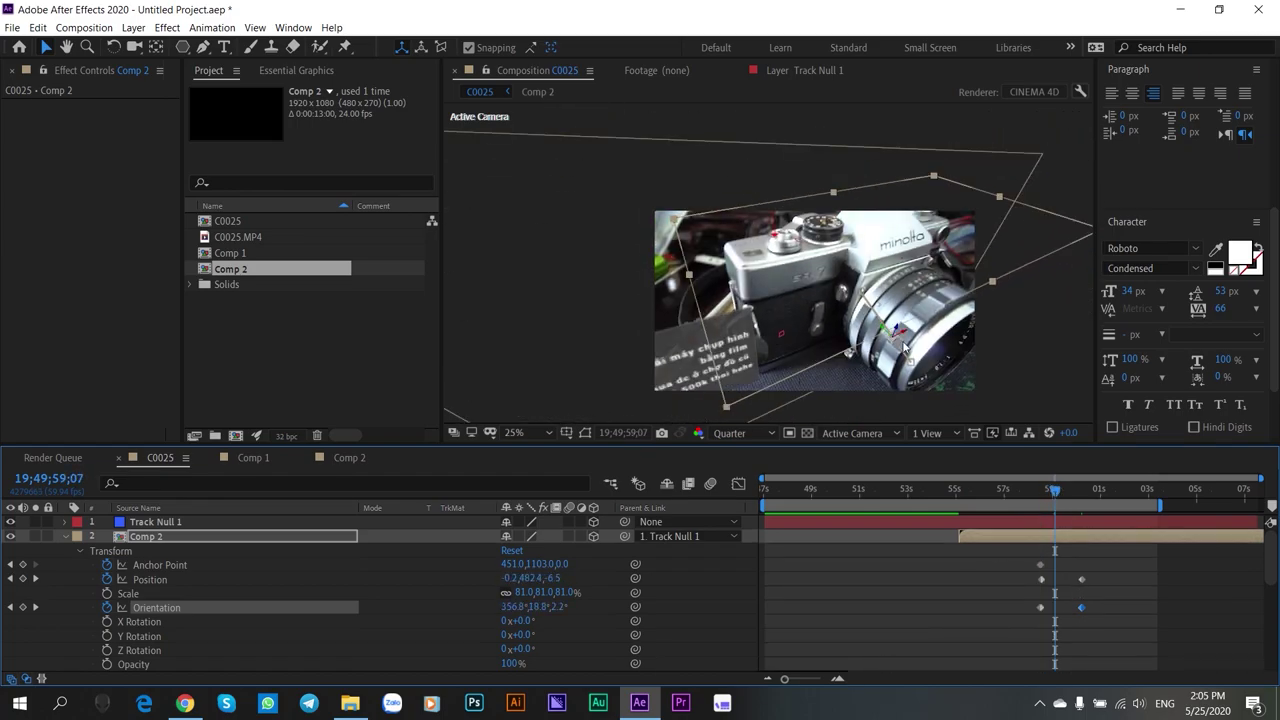
drag(833, 232, 844, 230)
mouse_move(1053, 490)
mouse_down()
mouse_move(1042, 490)
mouse_move(1068, 494)
mouse_up()
drag(836, 245, 840, 236)
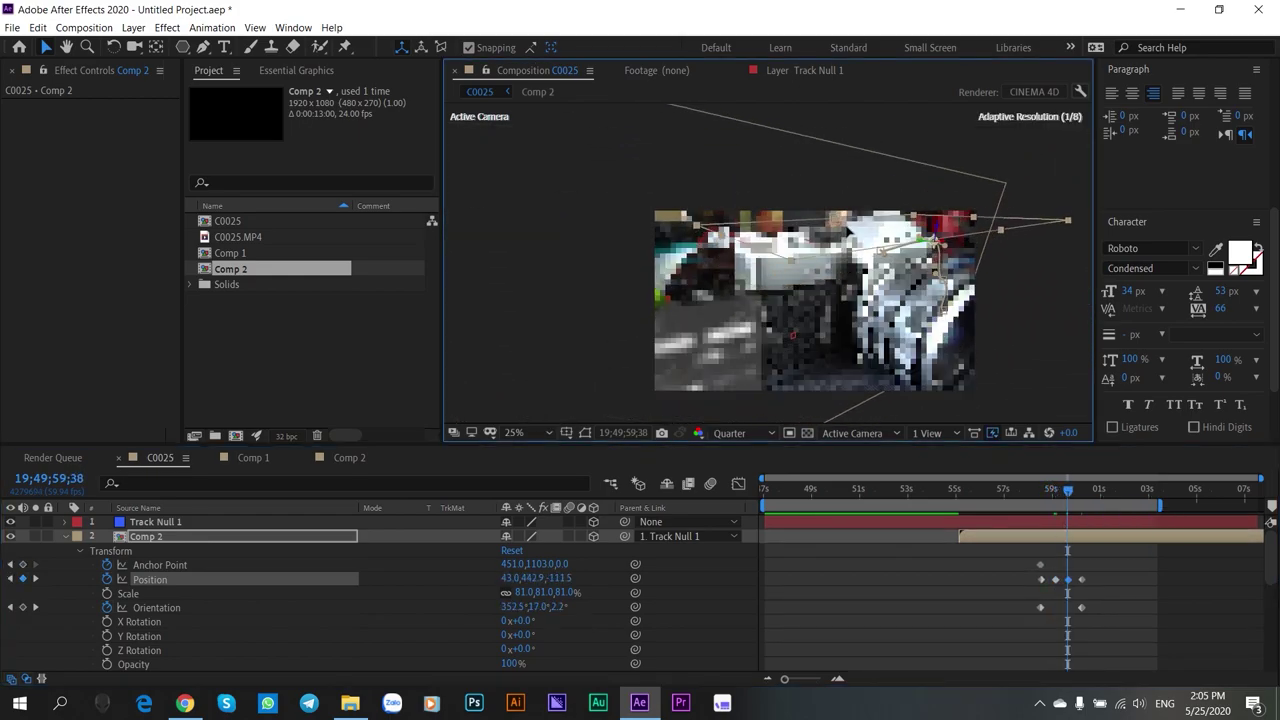
- At 19;50;00;09, keyframe Comp 2's position at -39.1, 365.9, -93 and its orientation at 356.3°, 17.1°, 2°
click(1084, 488)
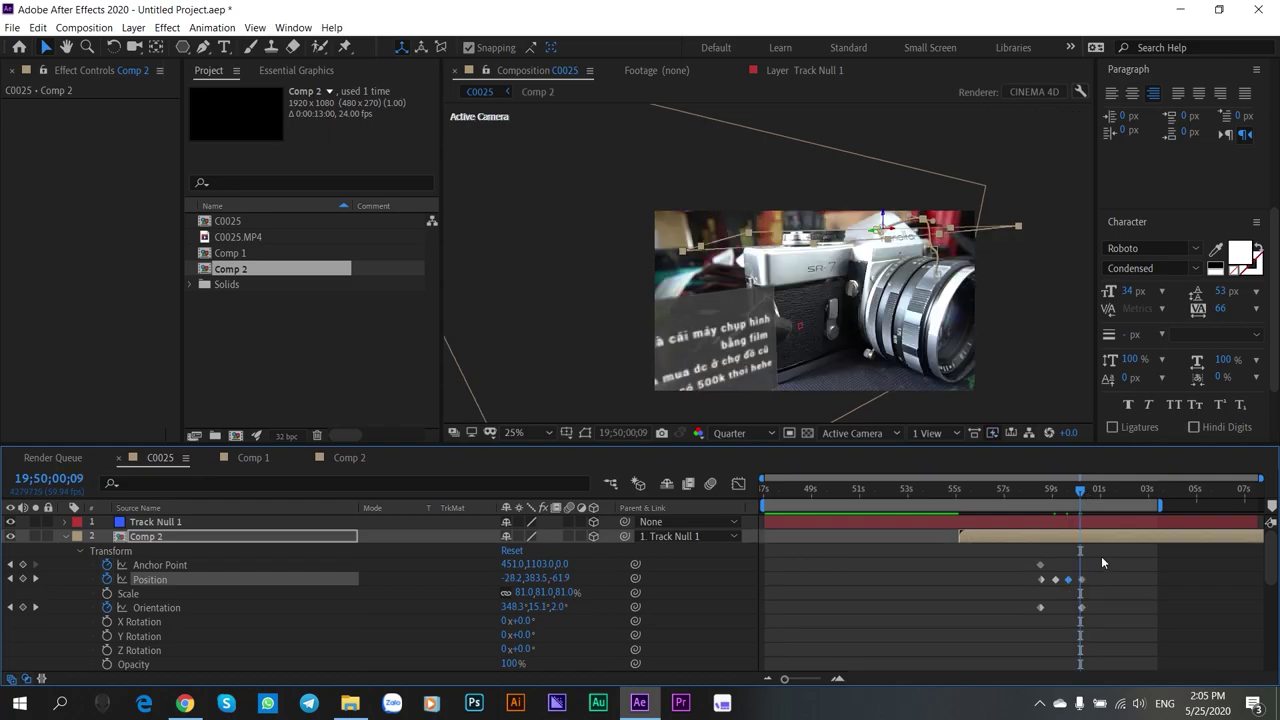
click(1256, 539)
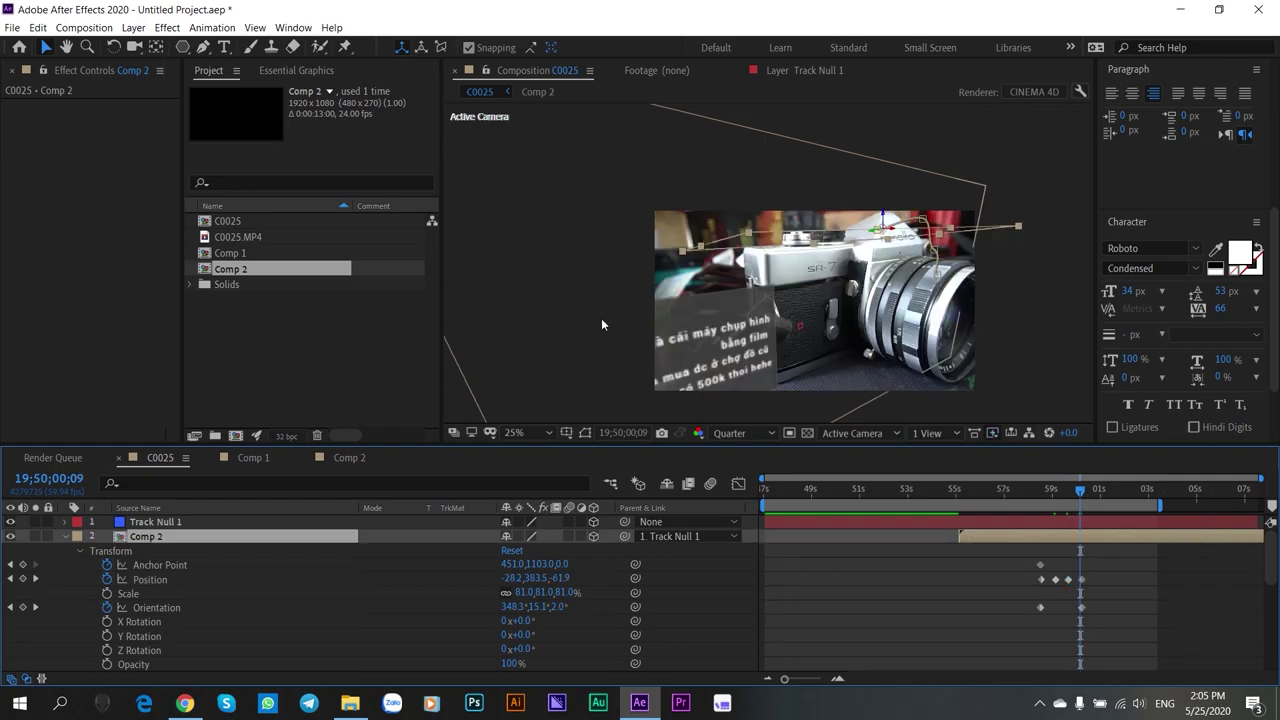
drag(782, 244, 778, 227)
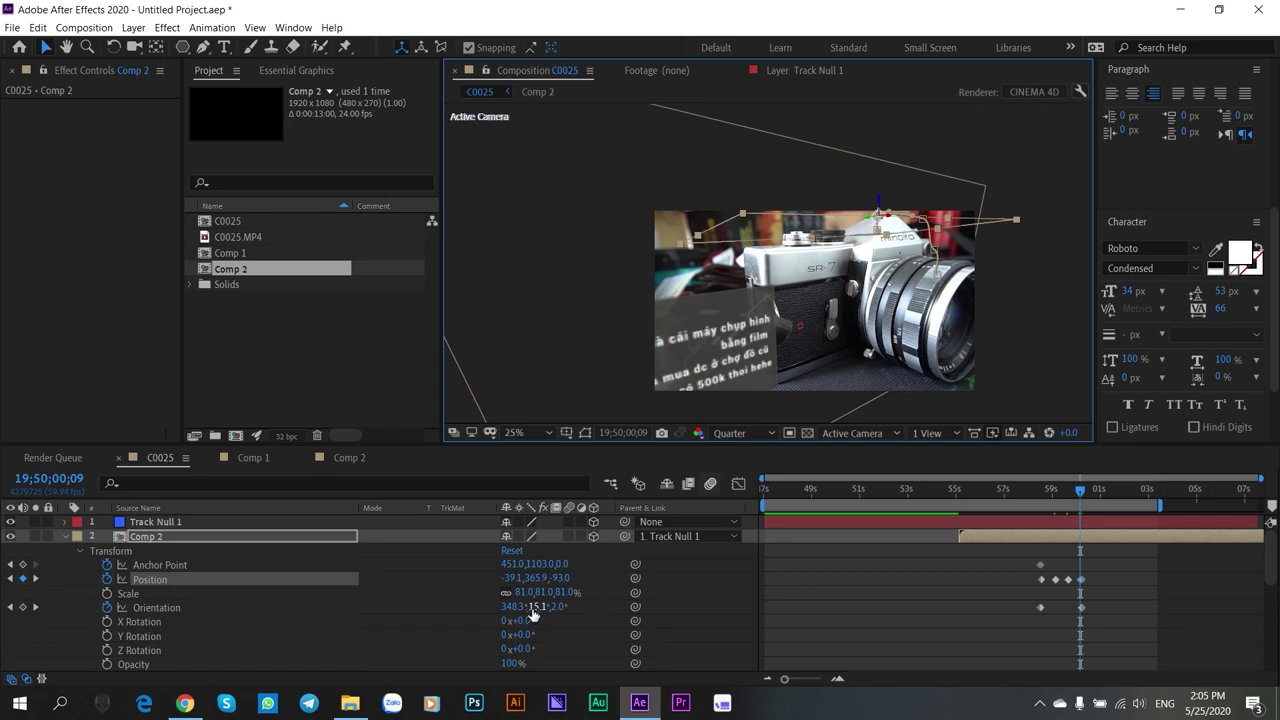
mouse_move(540, 606)
mouse_down()
mouse_move(552, 606)
mouse_move(516, 607)
mouse_up()
- Preview the callout's alignment with the camera around 19;50;00;22
drag(1080, 490, 1088, 463)
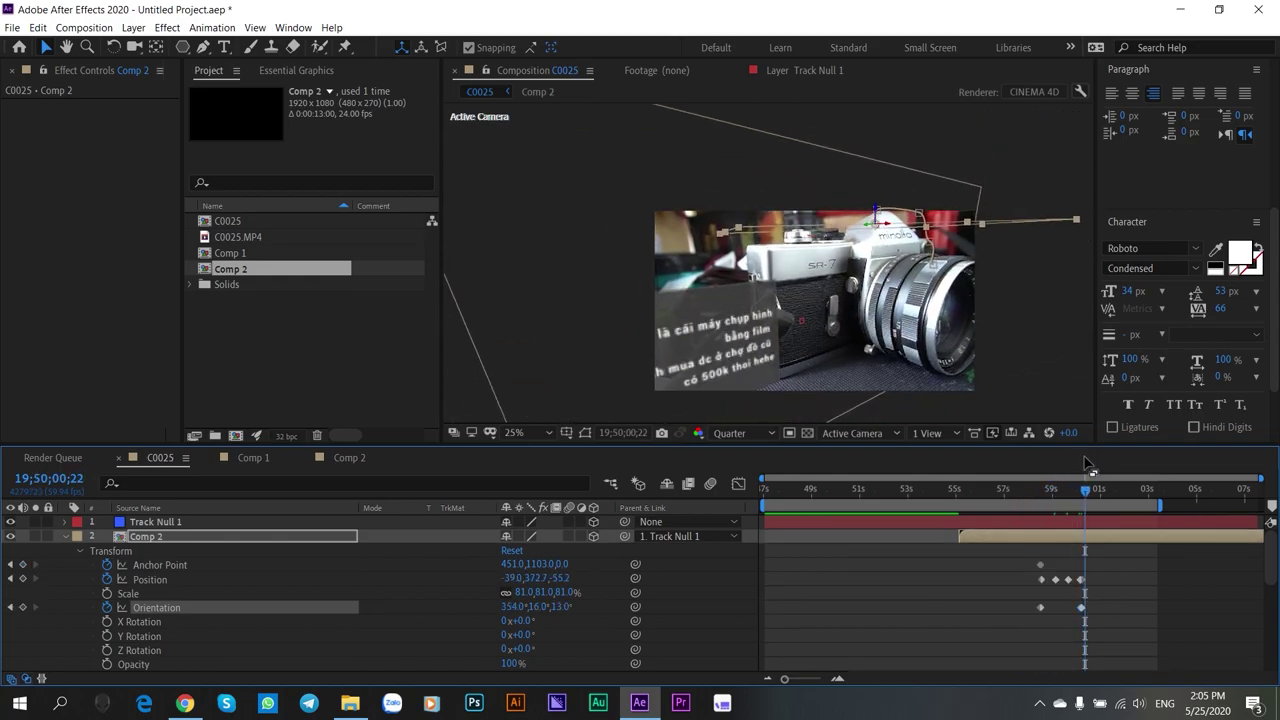
key(space)
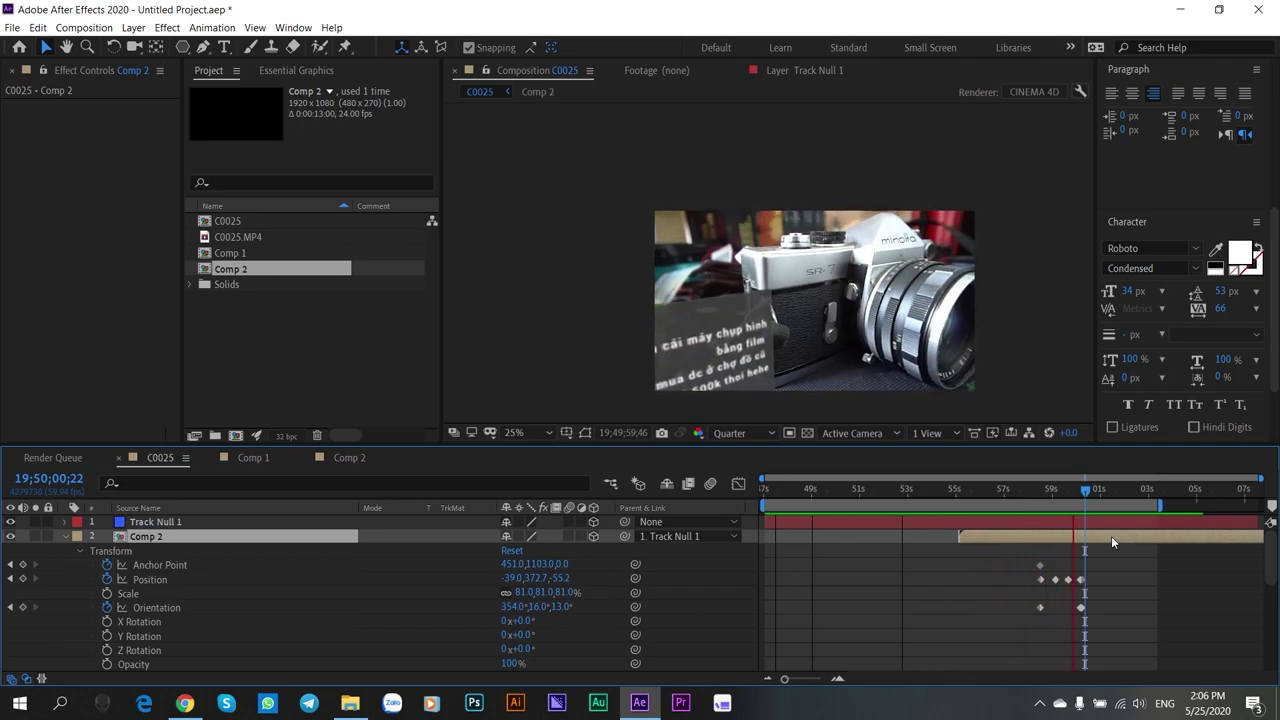
key(space)
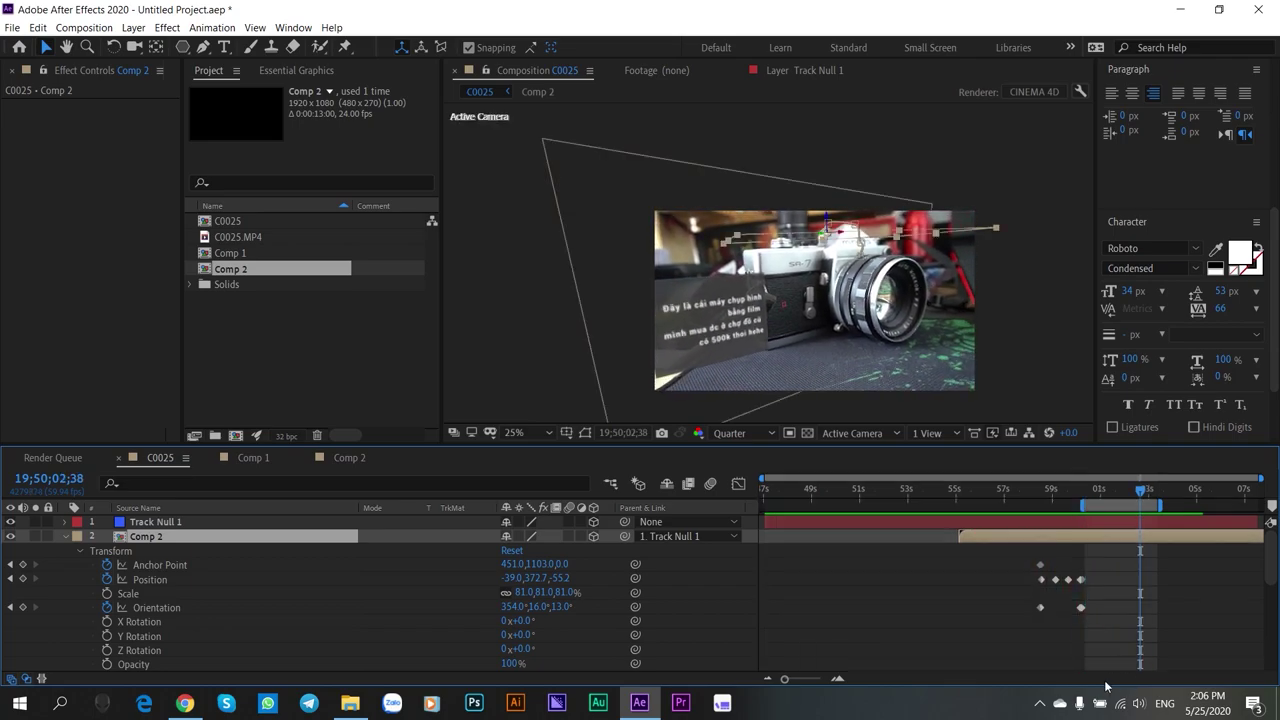
- Delete Comp 2's extra position and orientation keyframes after 19;50;00;09
drag(1141, 490, 1068, 505)
key(equal)
key(equal)
click(1070, 581)
key(Delete)
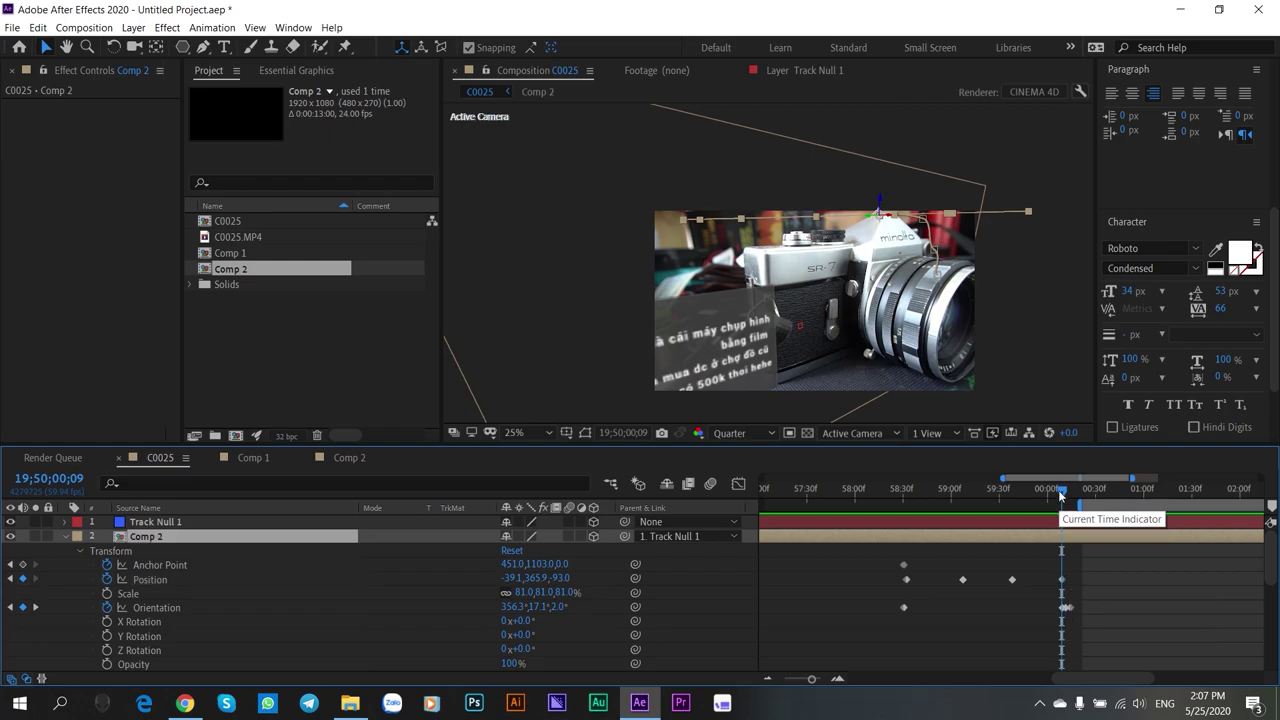
drag(1064, 496, 1068, 500)
click(1068, 607)
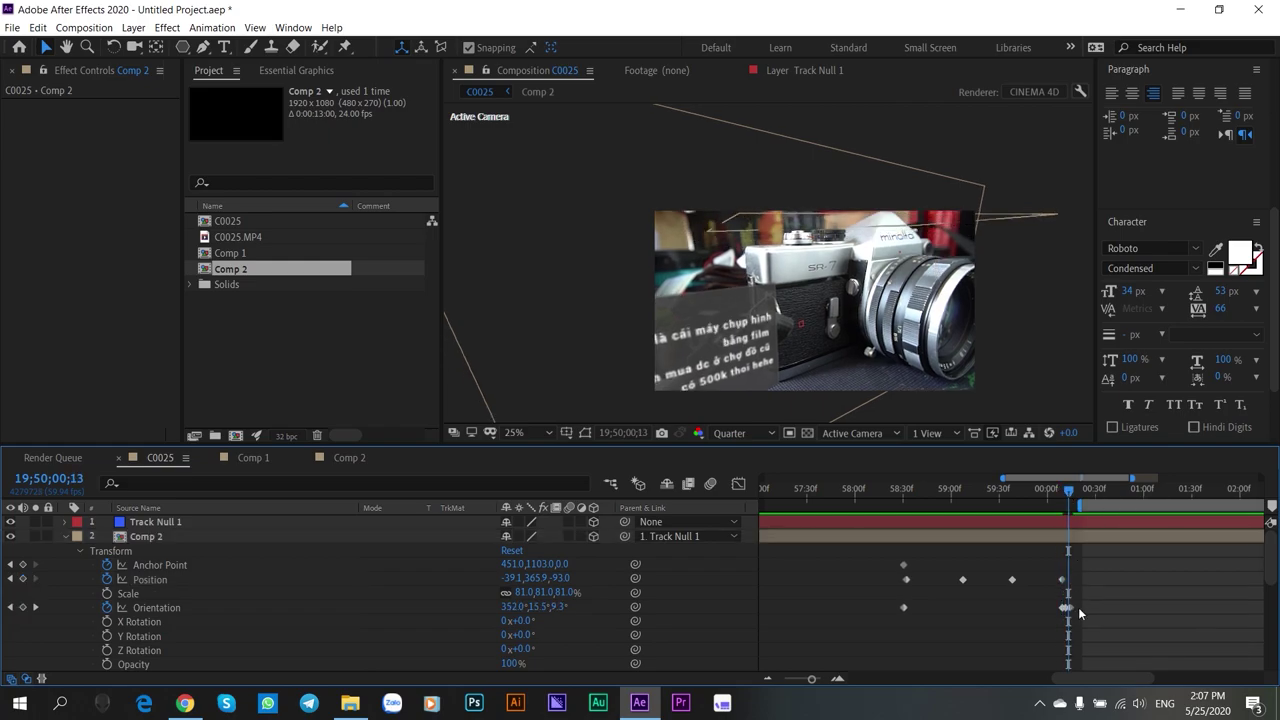
key(Delete)
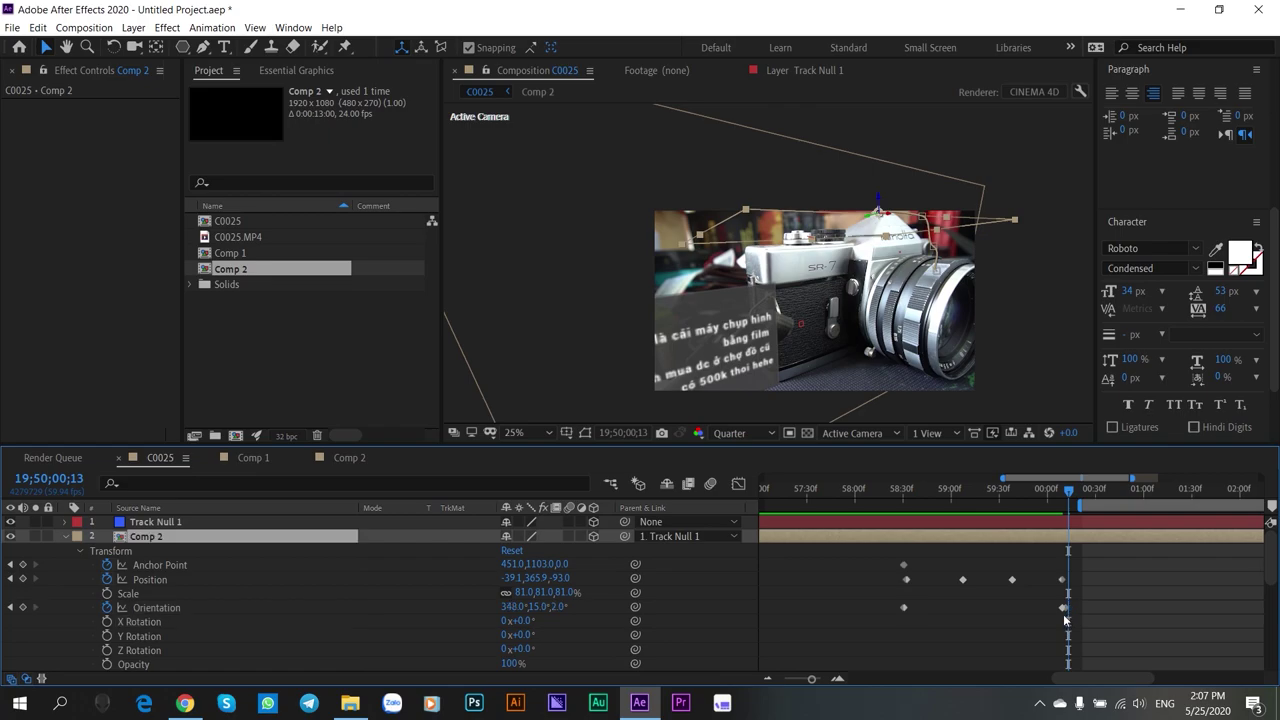
click(1068, 610)
key(Delete)
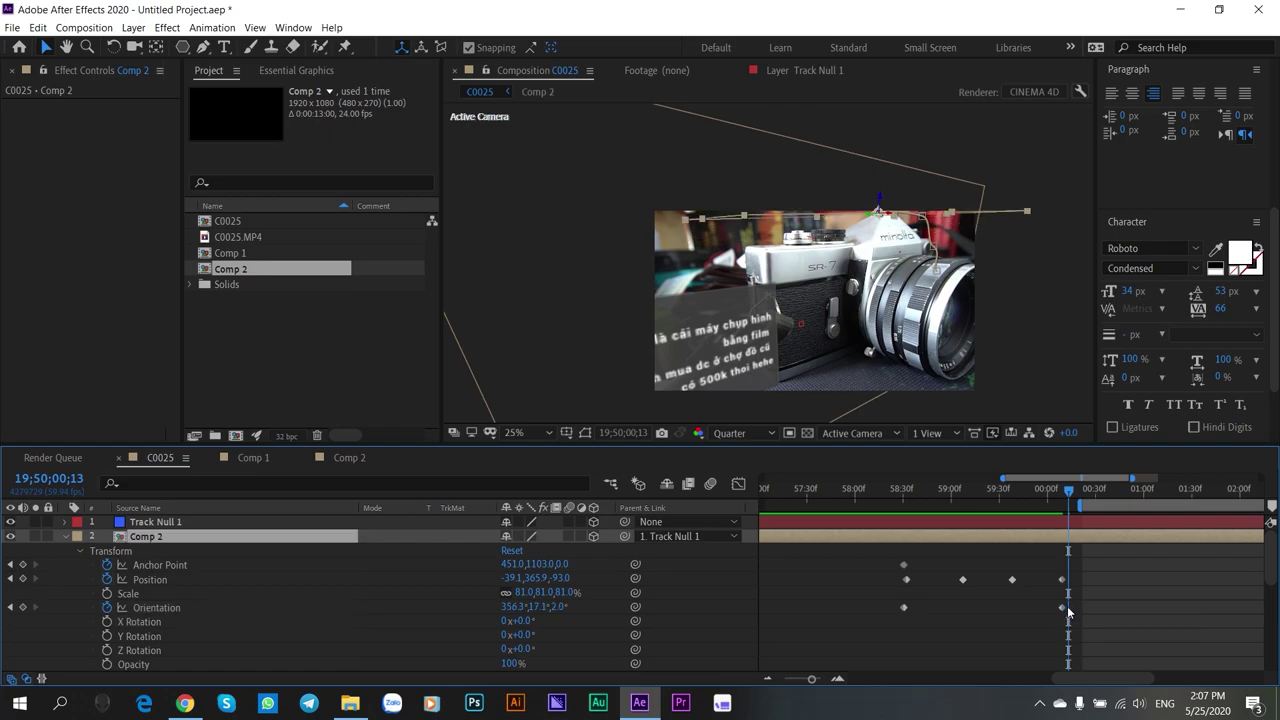
- Extend the work area's start back to the beginning of C0025 and preview the composition
drag(1068, 494, 1275, 489)
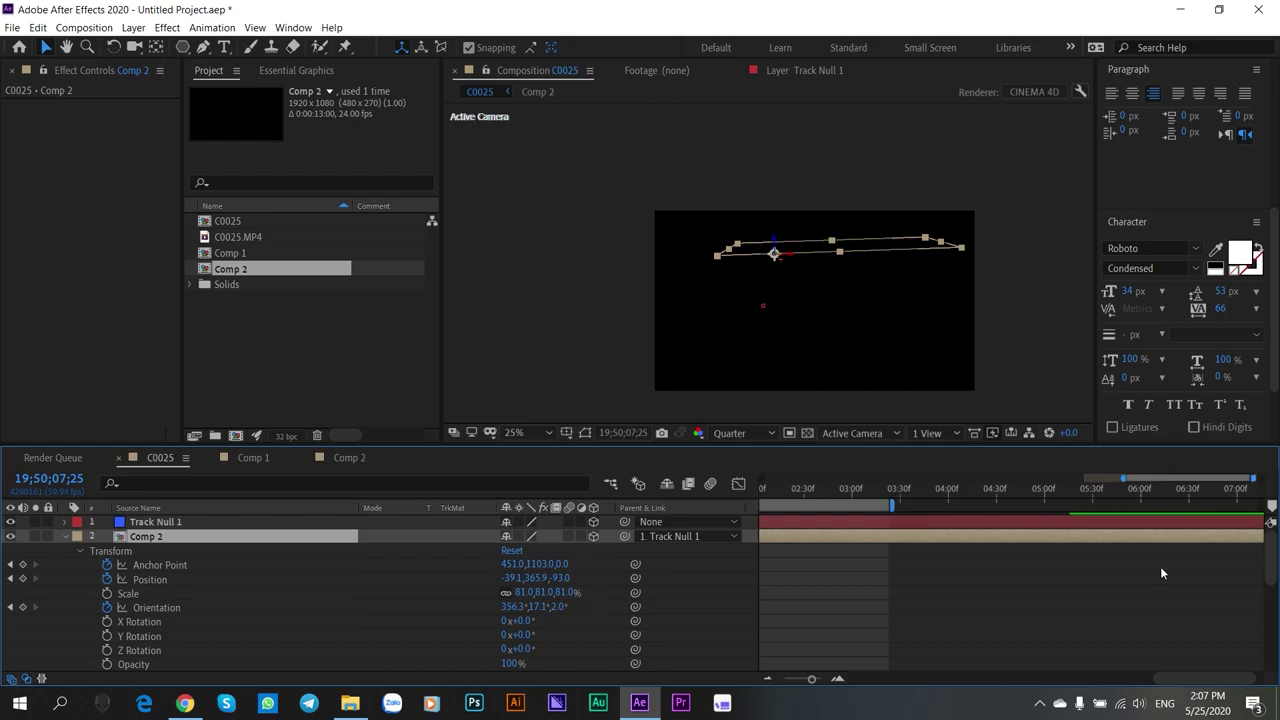
drag(1125, 478, 614, 474)
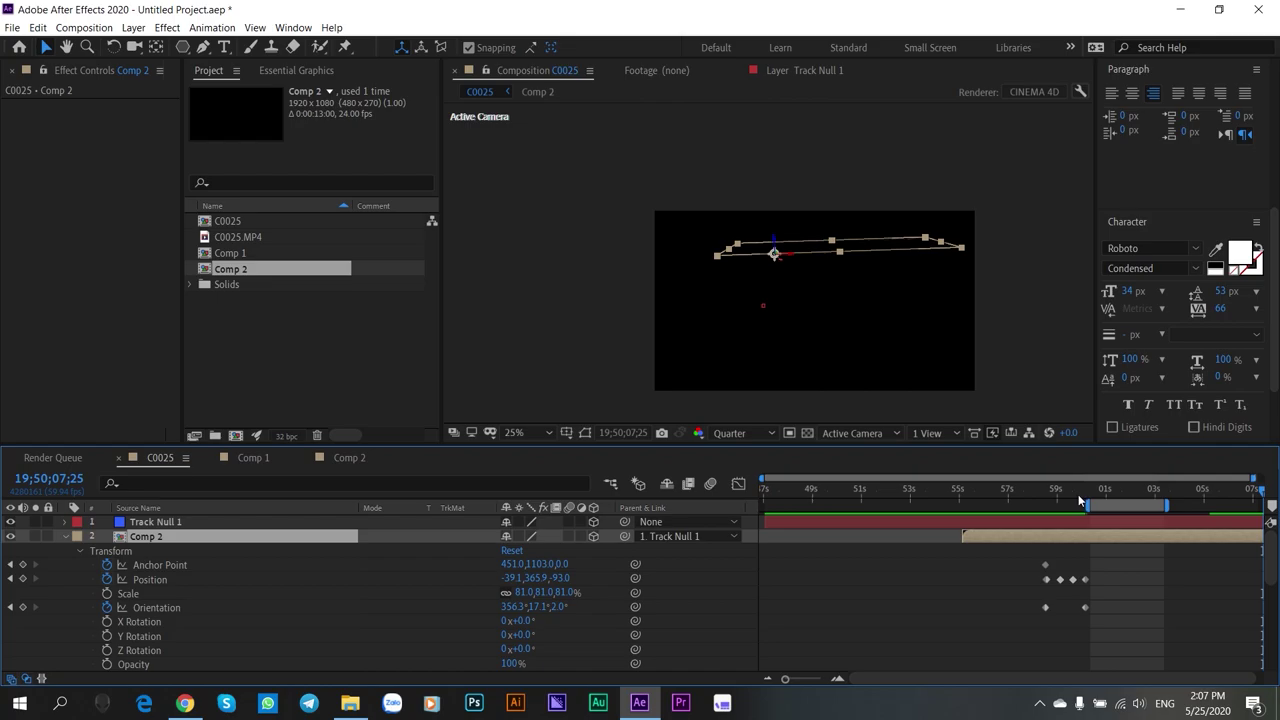
drag(1087, 505, 764, 505)
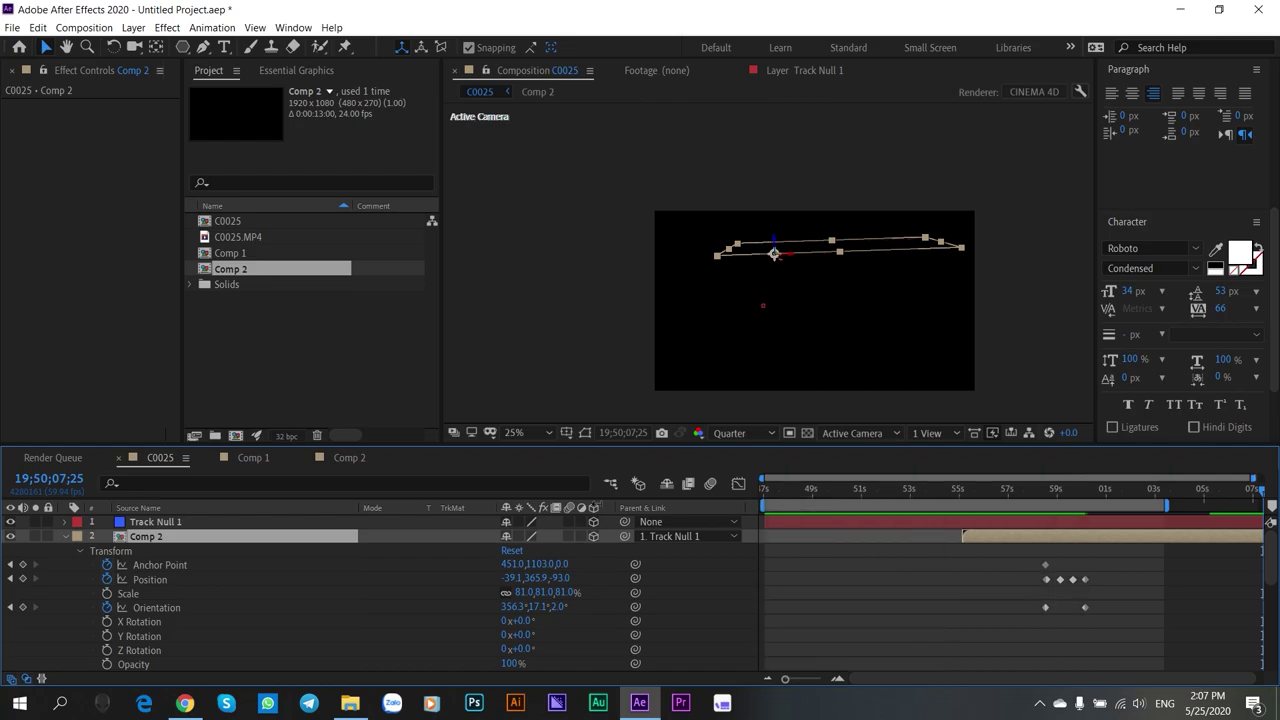
click(820, 558)
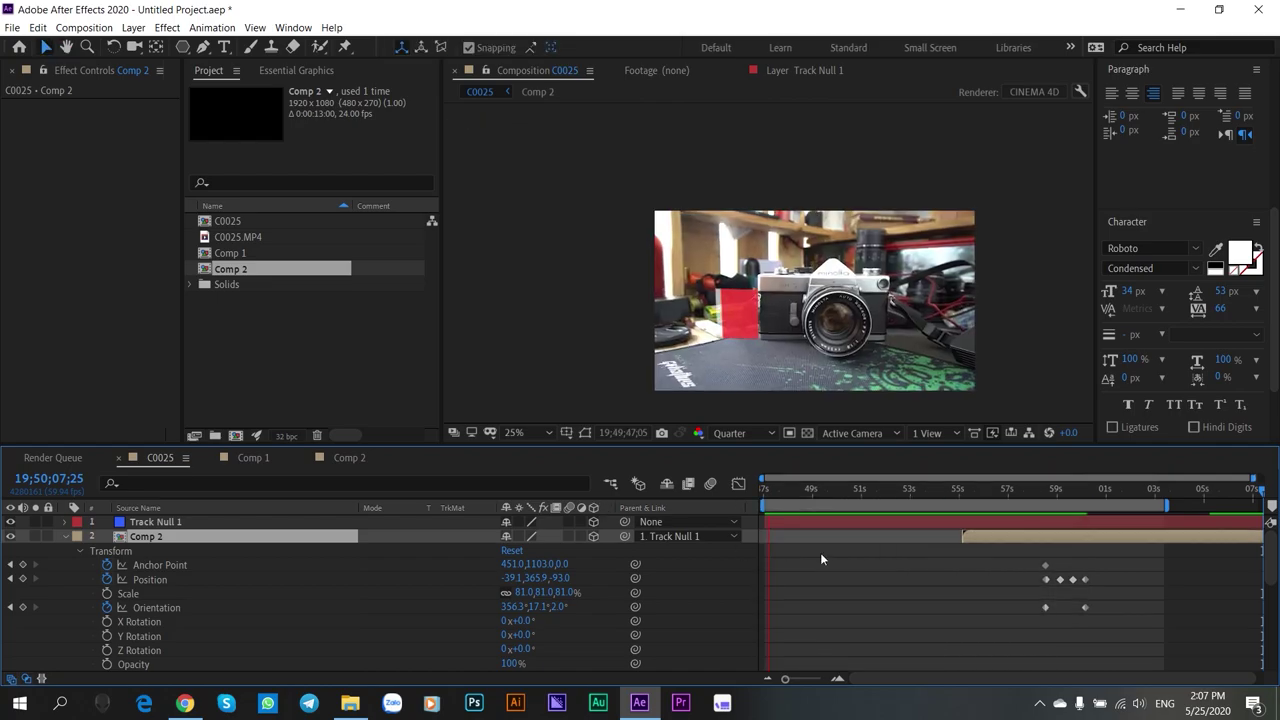